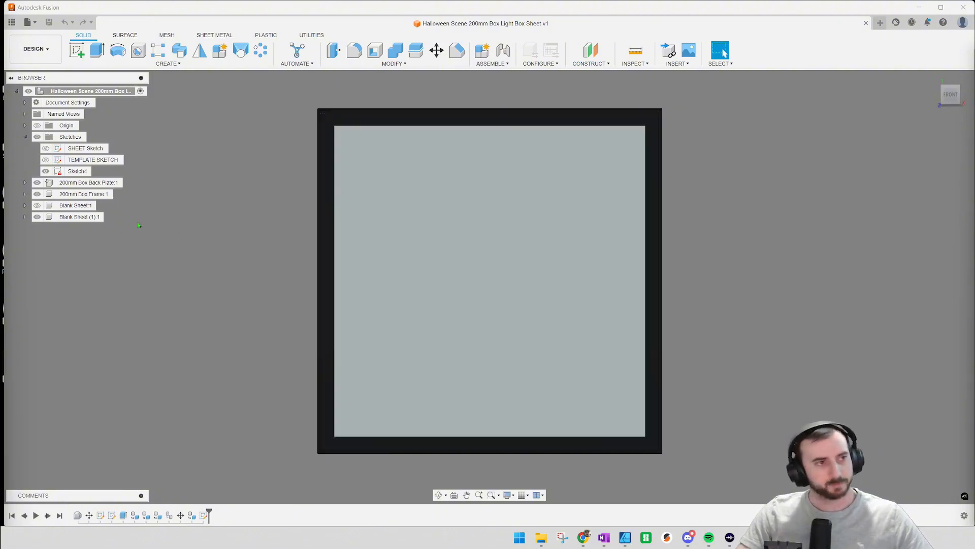
Hide the 200mm Box Back Plate component to expose the inside of the box from behind.
middle_drag(156, 211, 198, 207)
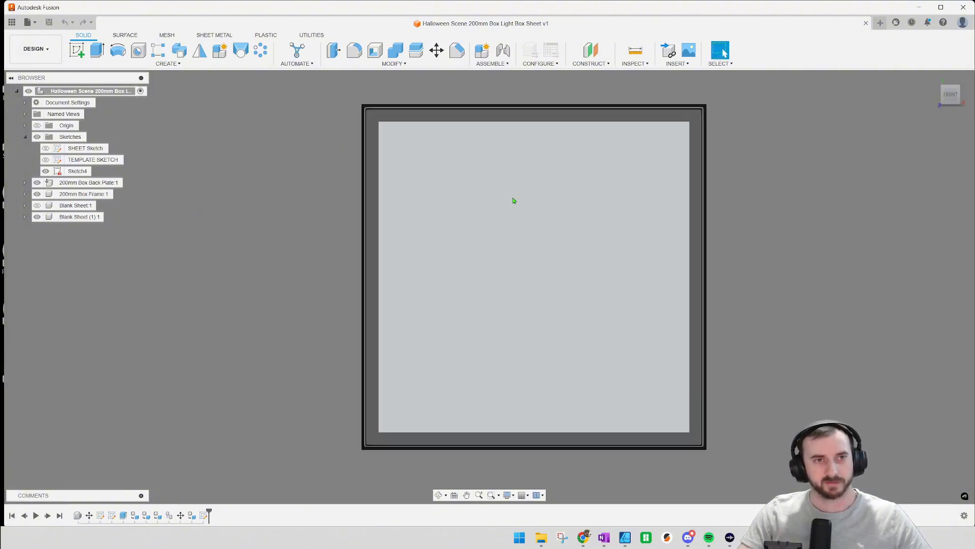
click(513, 199)
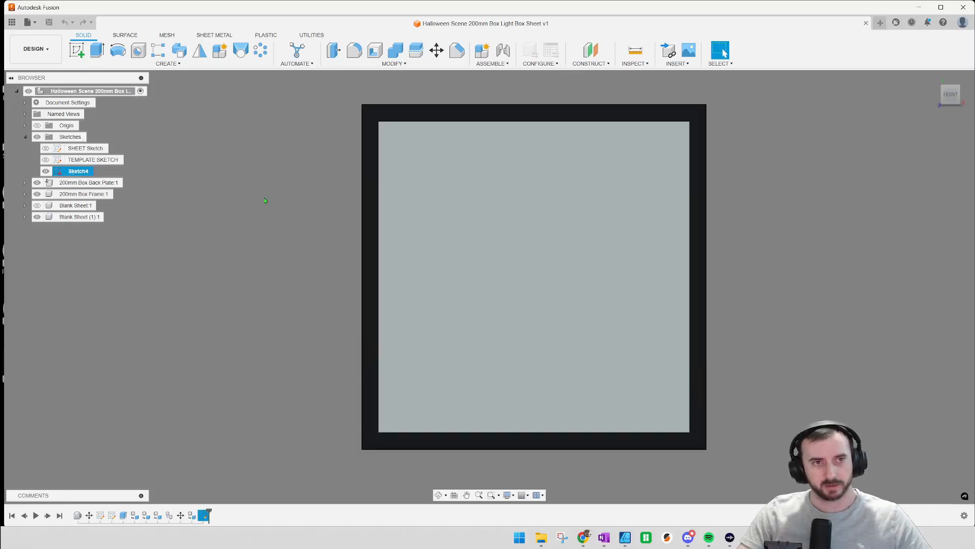
shift+middle_drag(255, 242, 724, 52)
shift+middle_drag(424, 236, 676, 233)
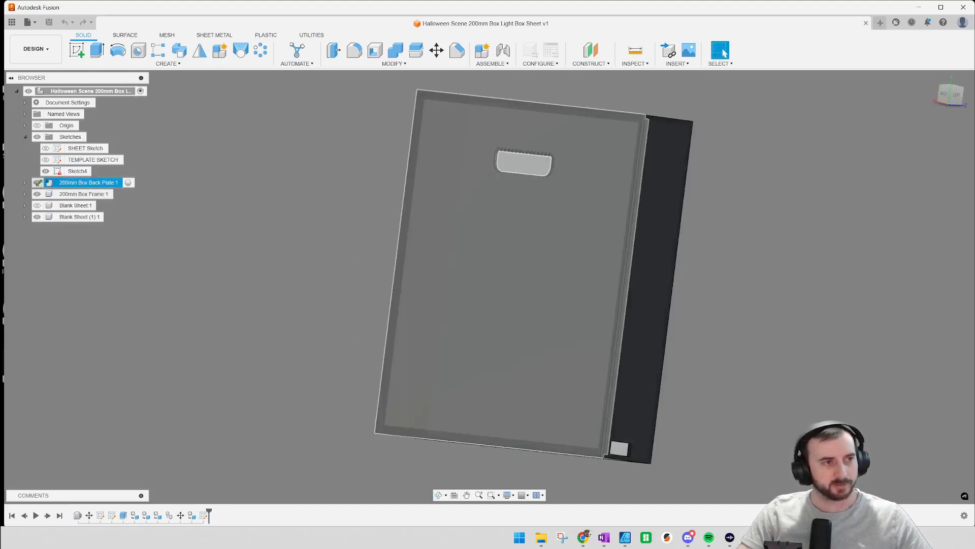
click(37, 182)
Examine the small retaining ridges along the inner walls of the box frame and how the sheet sits against them.
scroll(453, 393, up, 10)
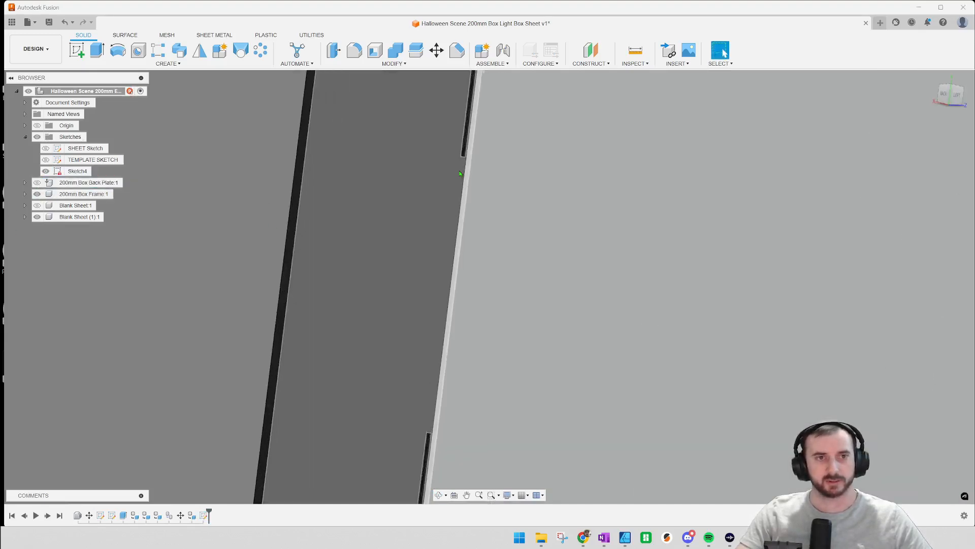
shift+middle_drag(462, 250, 436, 208)
scroll(432, 203, up, 3)
click(428, 200)
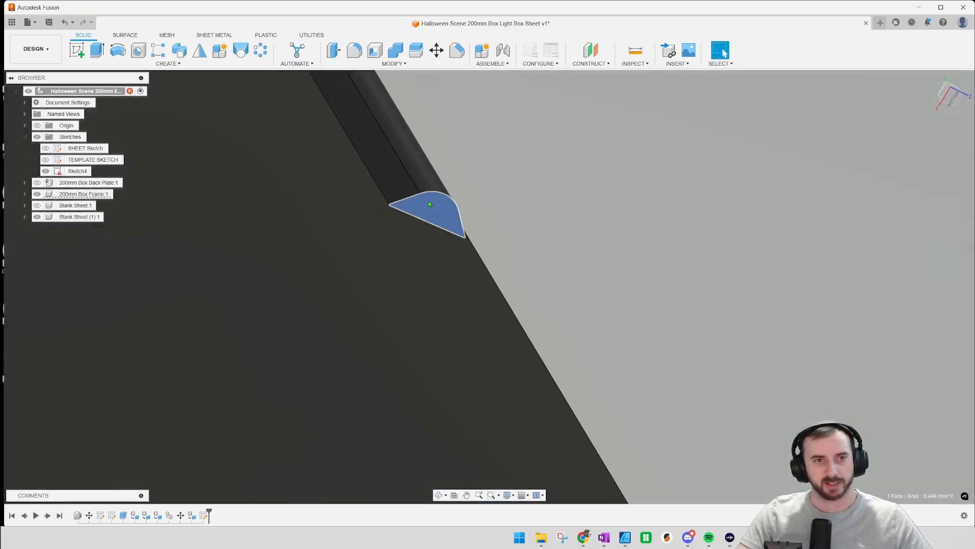
scroll(428, 200, down, 5)
scroll(429, 200, down, 4)
shift+middle_drag(435, 200, 498, 239)
scroll(498, 239, down, 2)
middle_drag(783, 227, 916, 348)
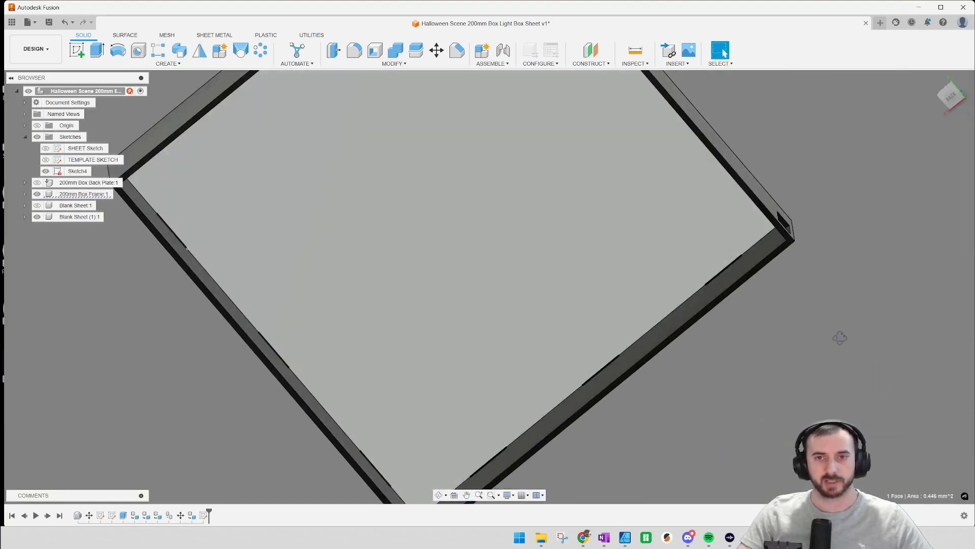
shift+middle_drag(839, 338, 520, 364)
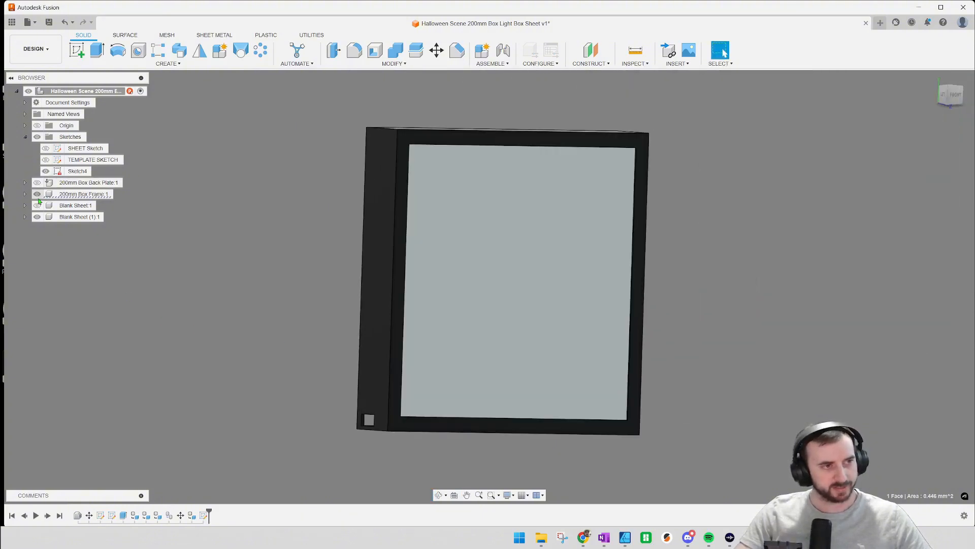
Hide the 200mm Box Frame and start a new sketch on the front of the Blank Sheet (1) component.
click(37, 194)
click(36, 205)
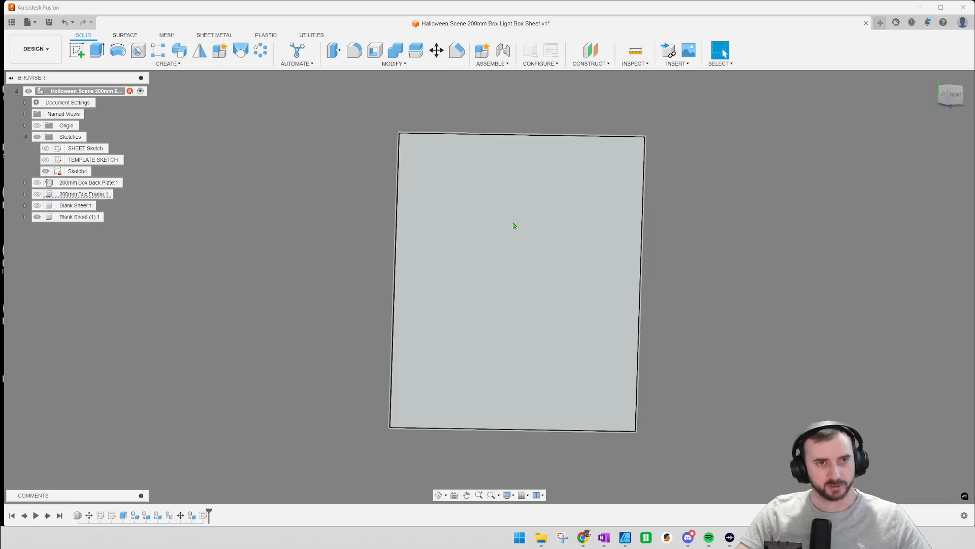
click(514, 225)
click(77, 50)
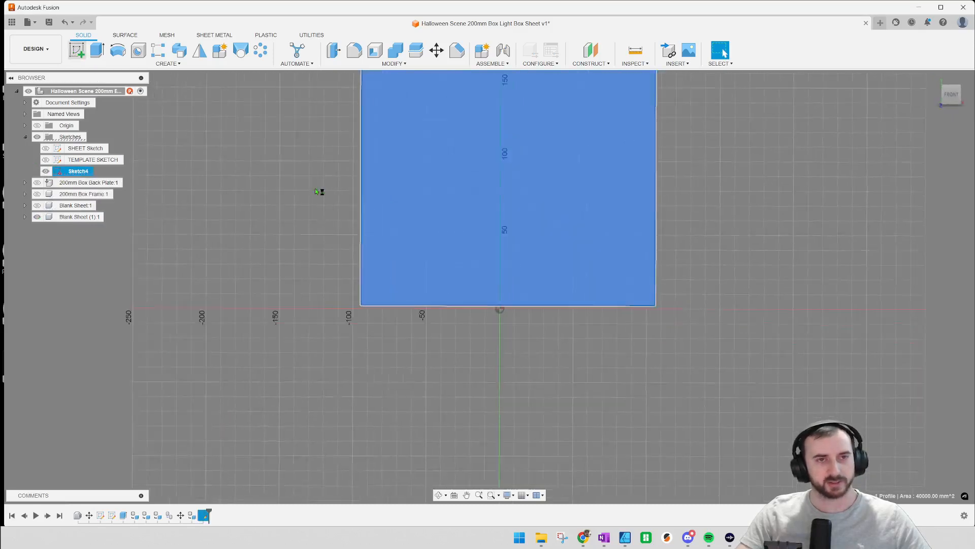
Insert the file 2855003.svg into the sketch.
key(s)
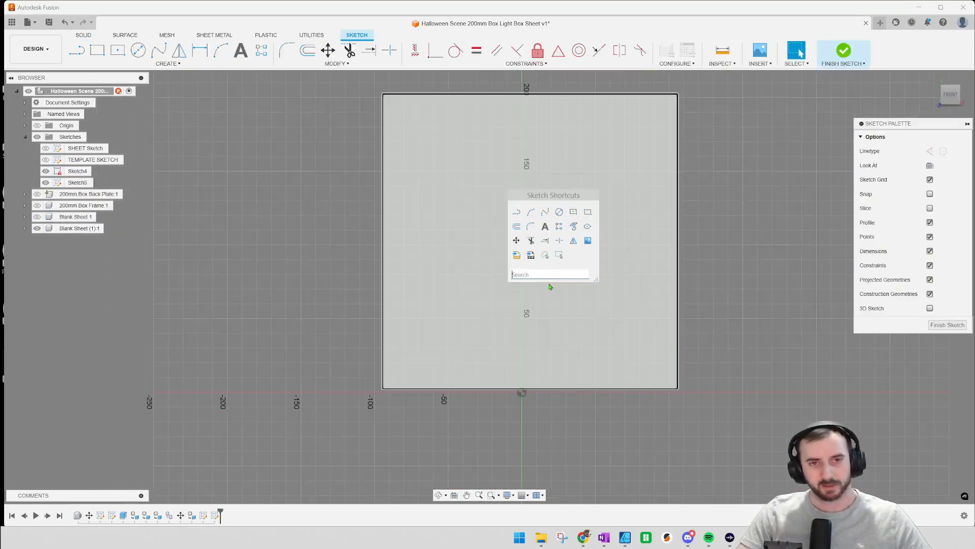
click(517, 255)
click(351, 365)
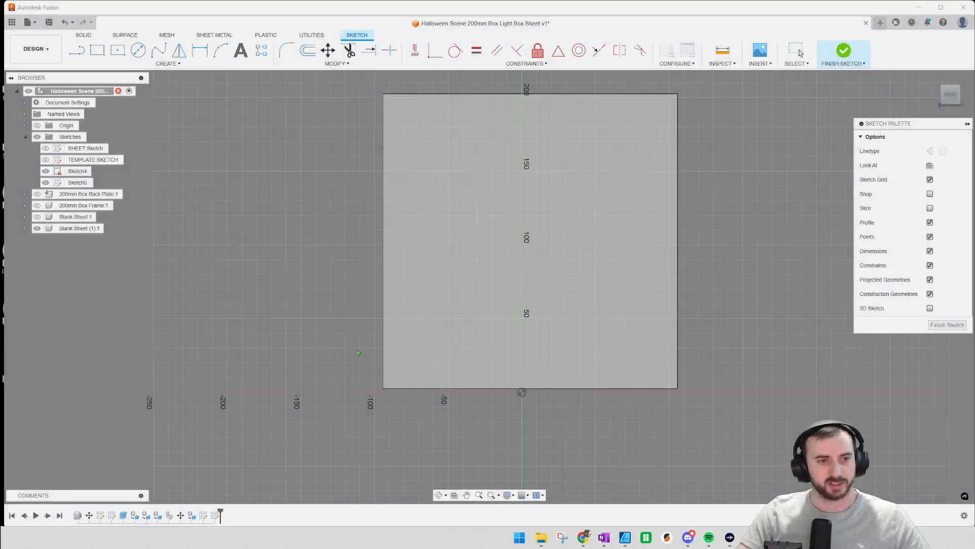
click(146, 90)
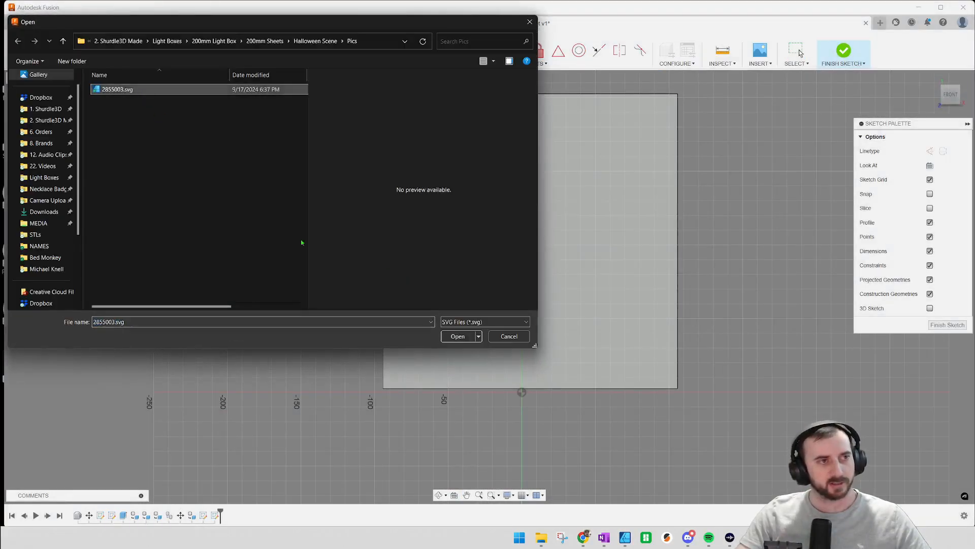
click(456, 336)
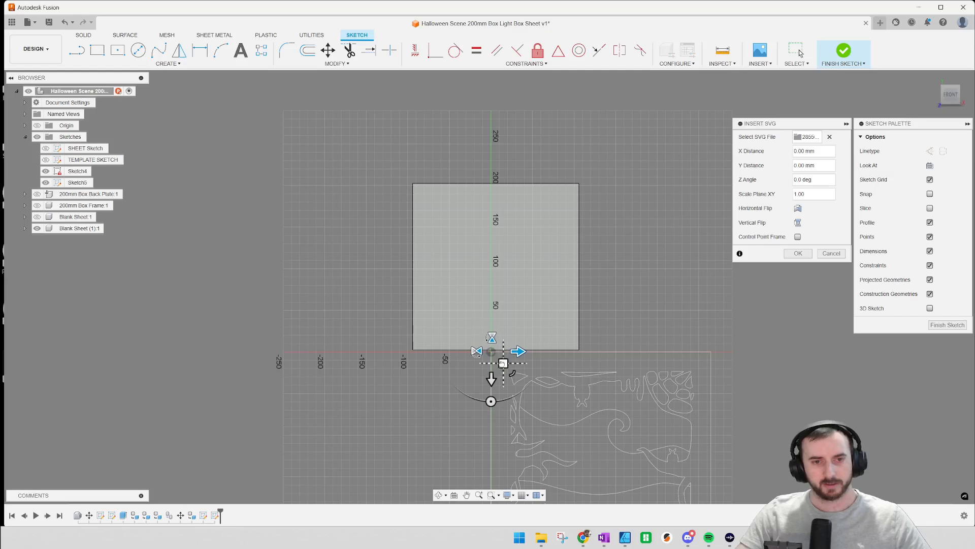
Move the SVG artwork onto the blank sheet and scale it so the Halloween scene fits within the sheet's outline.
drag(502, 363, 410, 183)
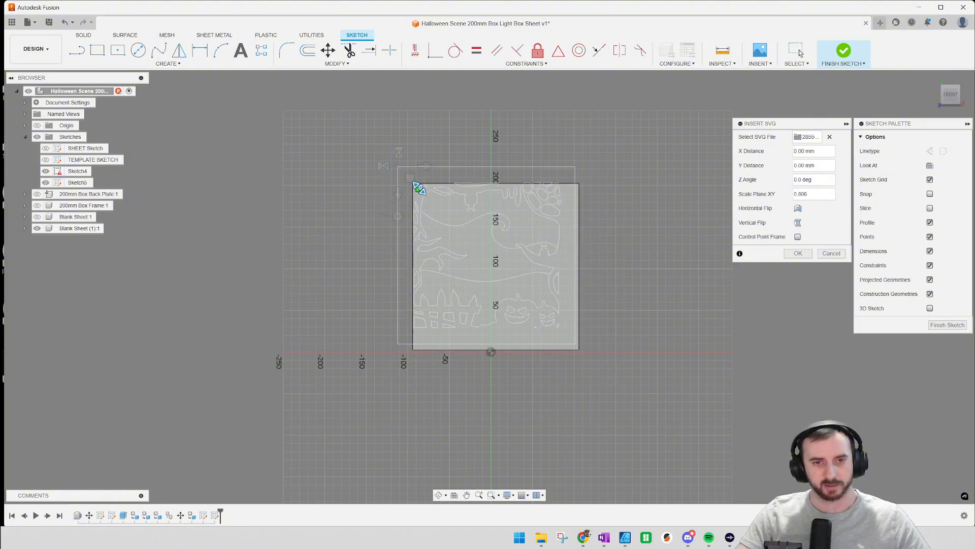
drag(416, 188, 371, 162)
scroll(449, 198, up, 4)
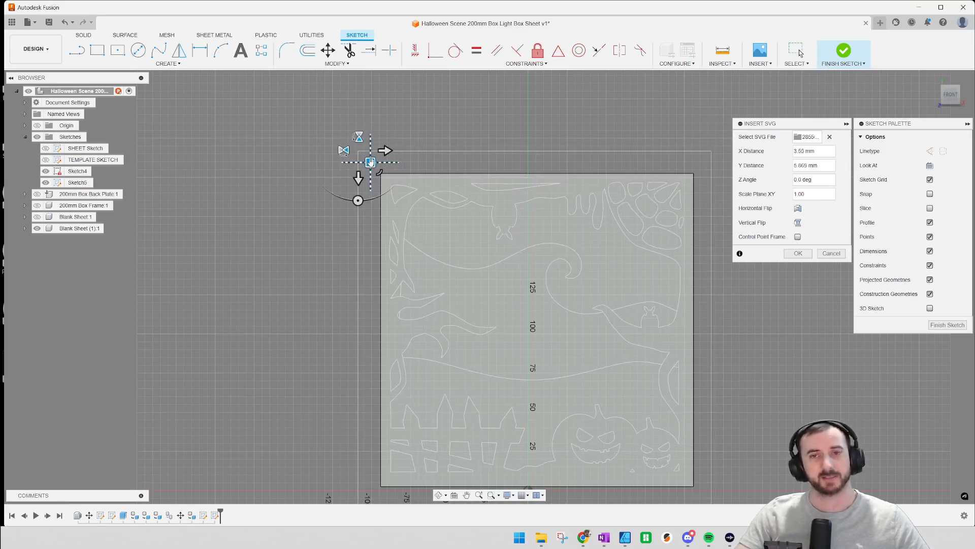
Show the 200mm Box Frame, refine the artwork's size and position to fit the frame opening, and accept the SVG insertion.
click(37, 206)
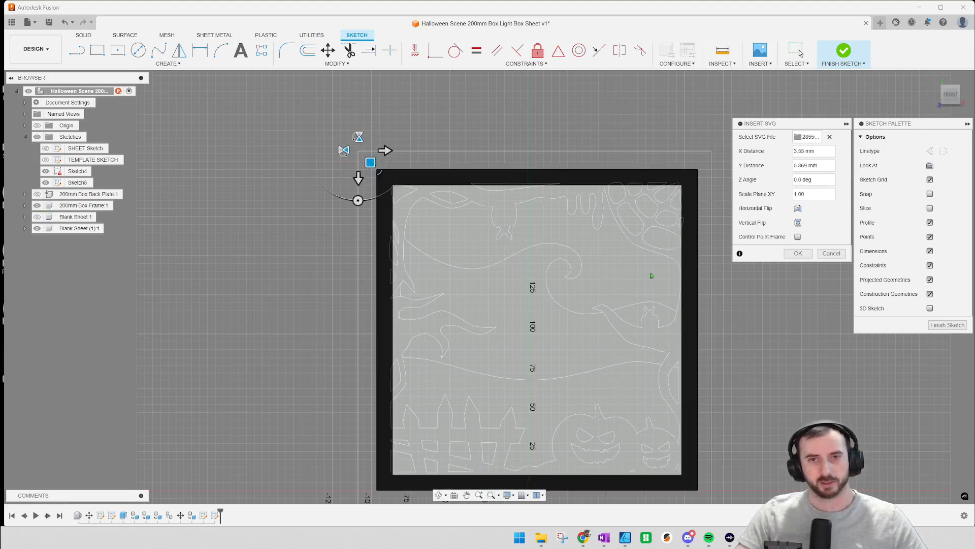
scroll(655, 183, up, 5)
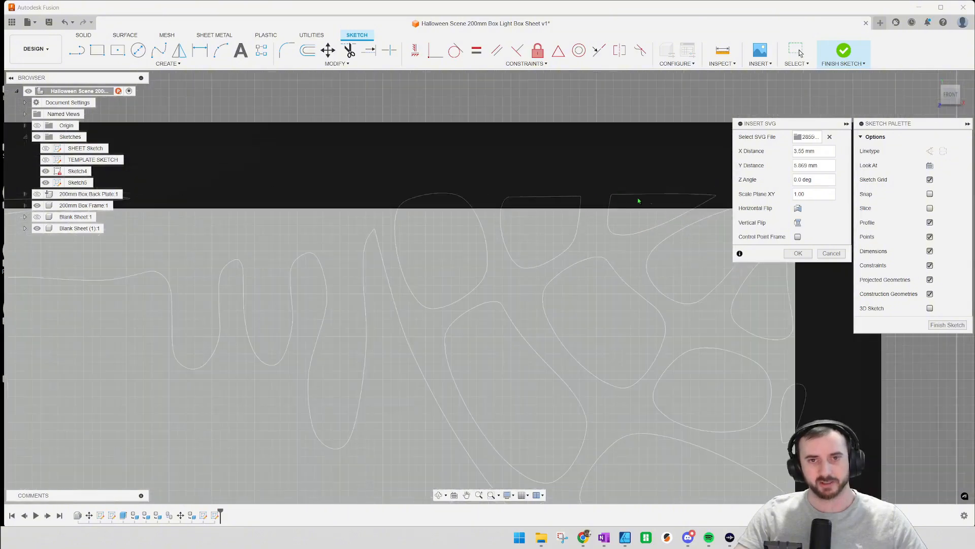
scroll(670, 196, down, 5)
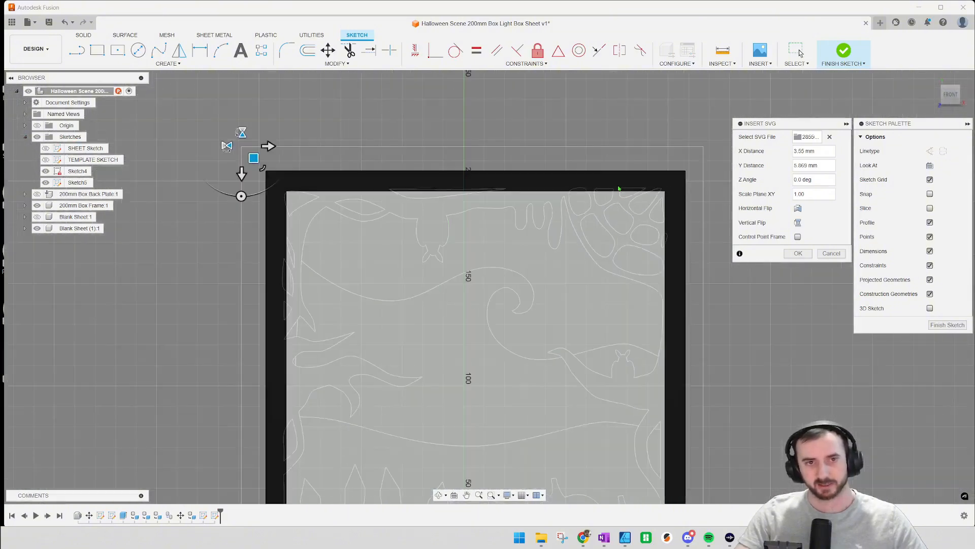
scroll(315, 193, down, 3)
scroll(289, 204, up, 1)
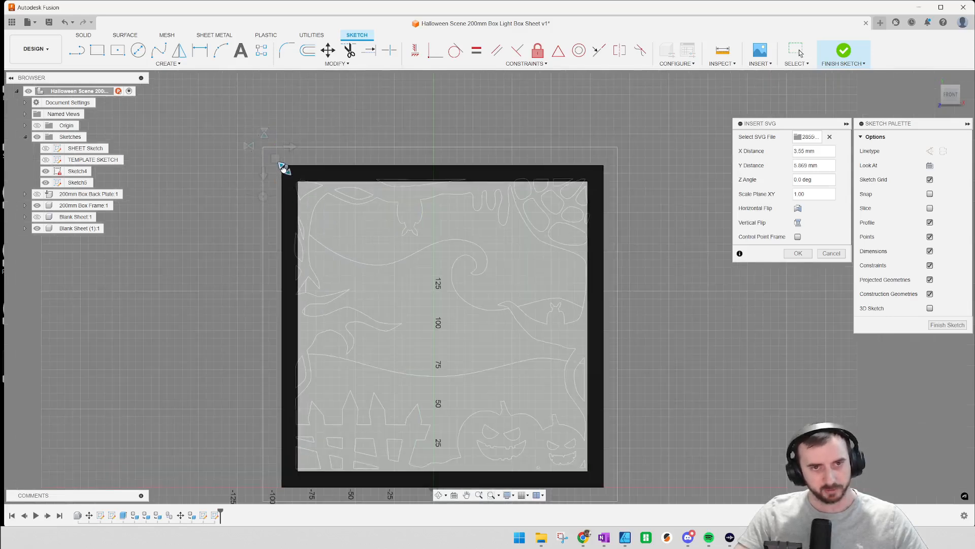
mouse_move(283, 169)
mouse_down()
mouse_move(276, 159)
mouse_move(280, 169)
mouse_up()
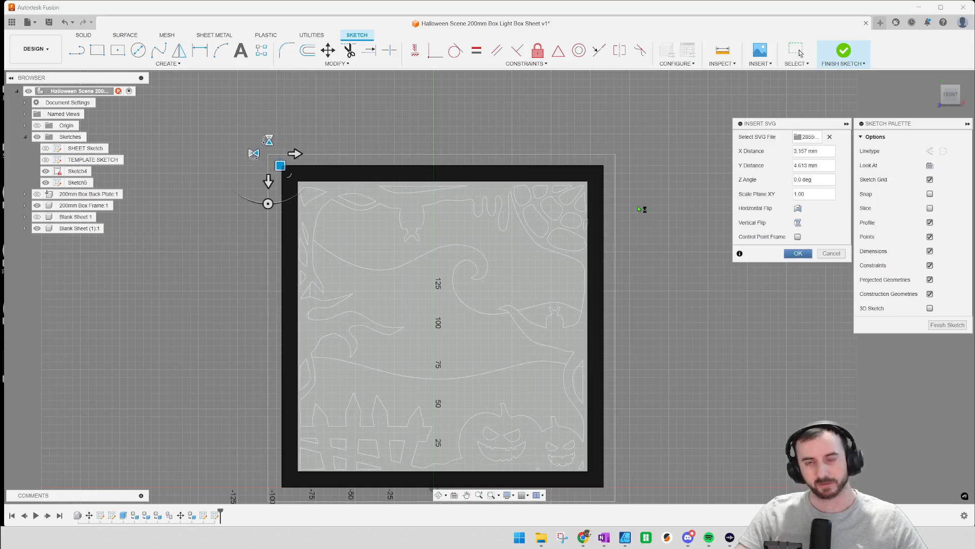
key(Return)
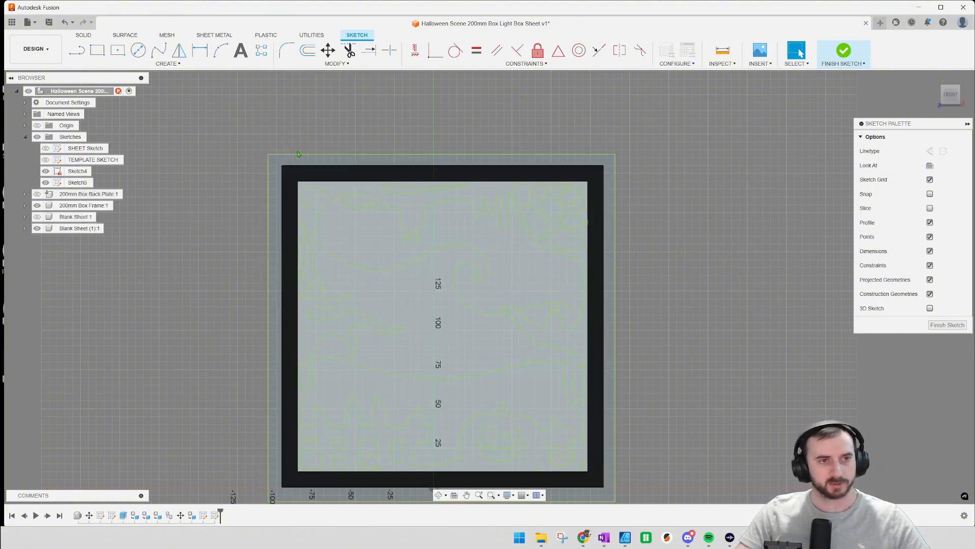
Finish the sketch and hide the 200mm Box Frame.
scroll(435, 248, down, 1)
middle_drag(426, 264, 462, 233)
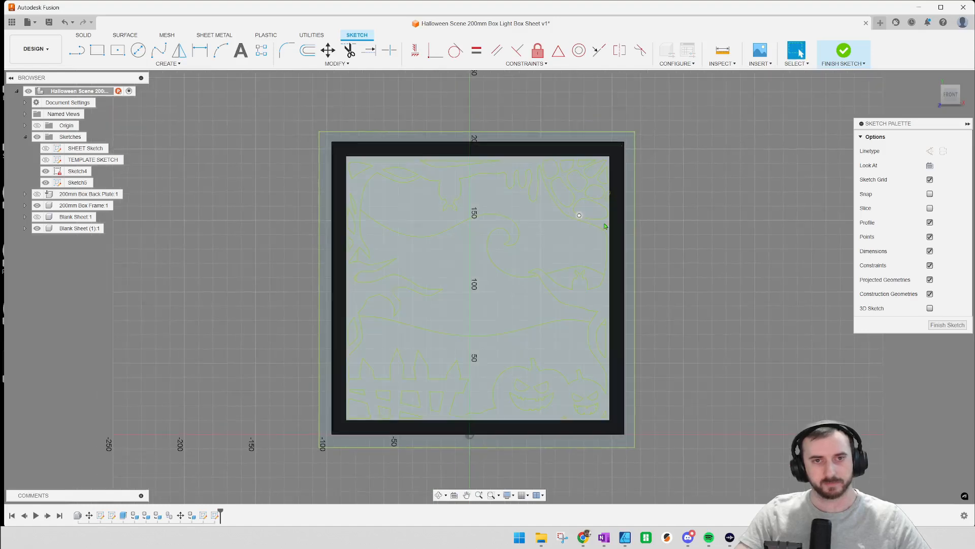
click(943, 326)
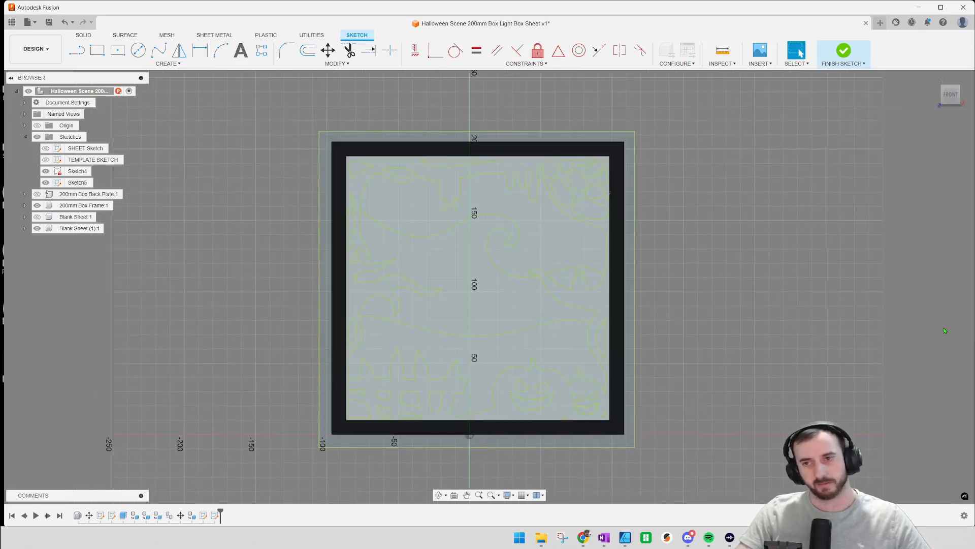
click(38, 205)
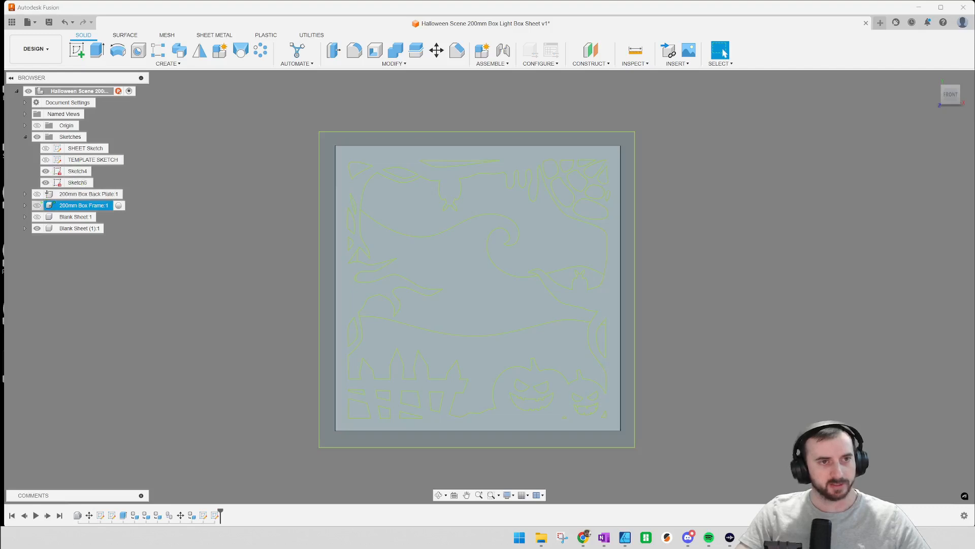
Delete the outer rectangle surrounding the imported artwork and hide Sketch4.
double_click(380, 132)
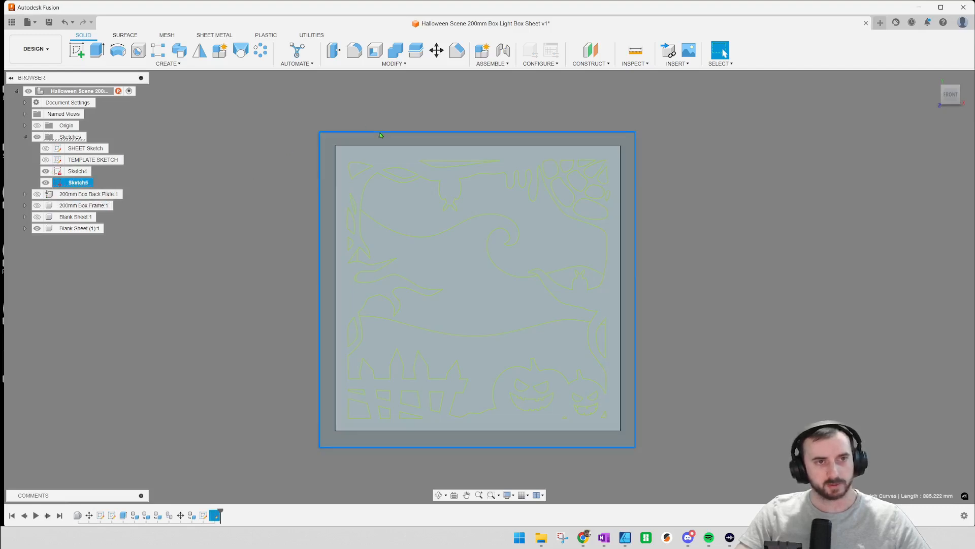
click(208, 200)
scroll(401, 196, up, 3)
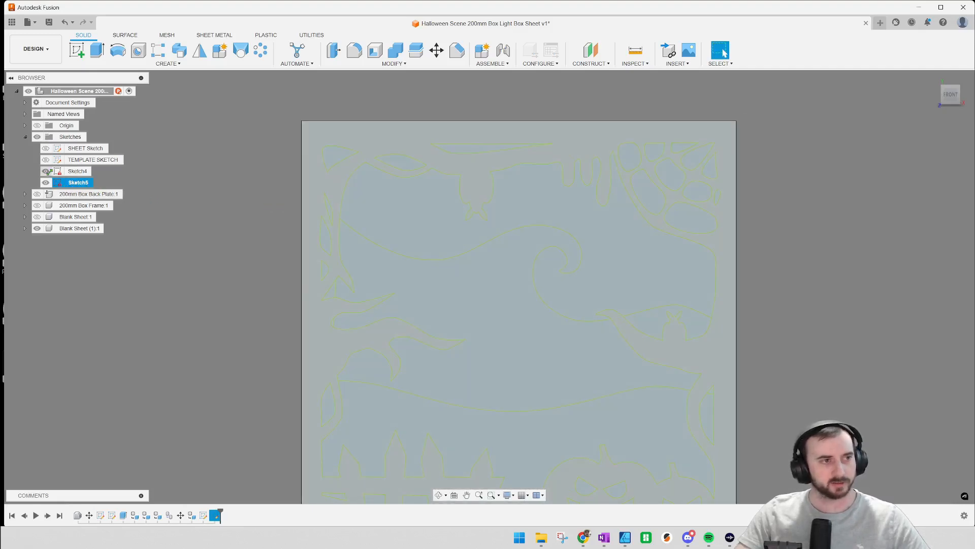
click(46, 172)
scroll(377, 197, down, 3)
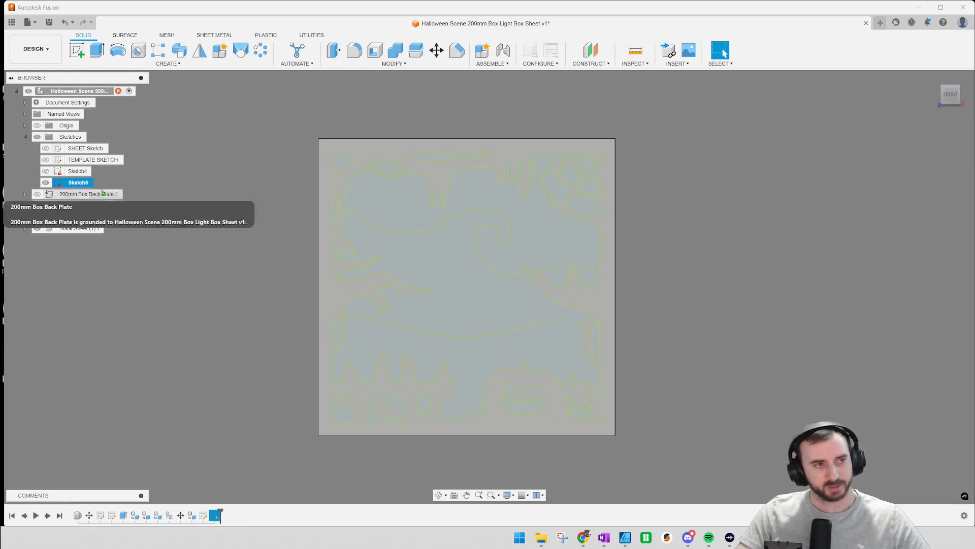
right_click(84, 184)
click(180, 178)
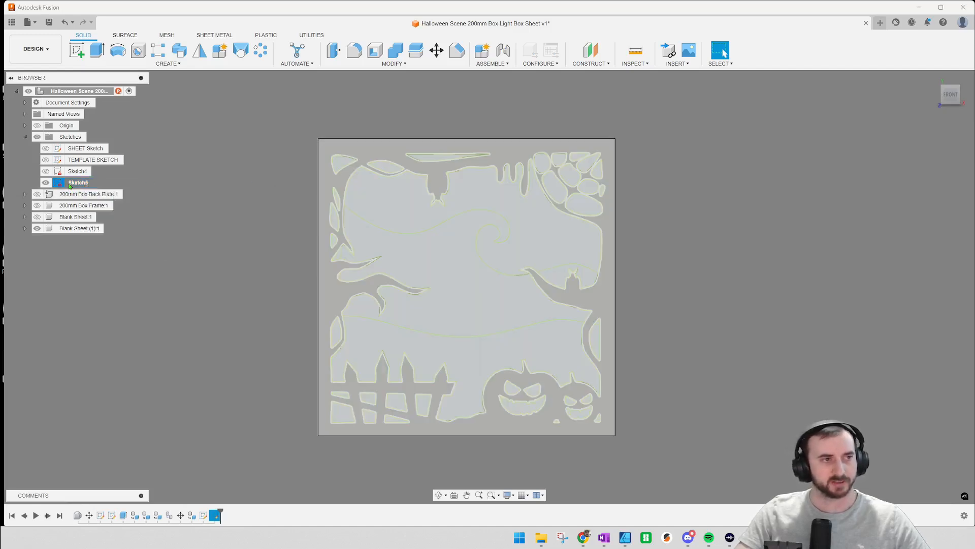
right_click(70, 185)
click(230, 159)
right_click(78, 186)
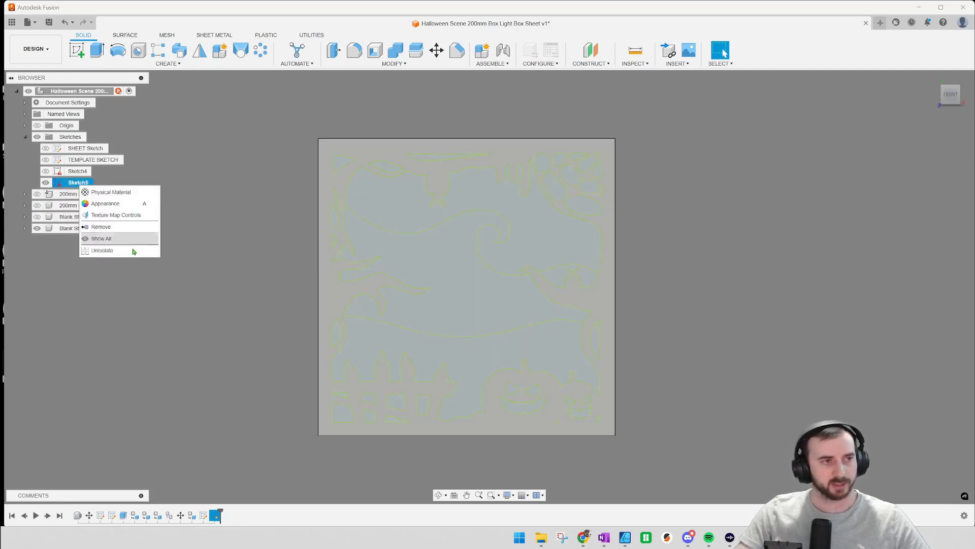
click(175, 401)
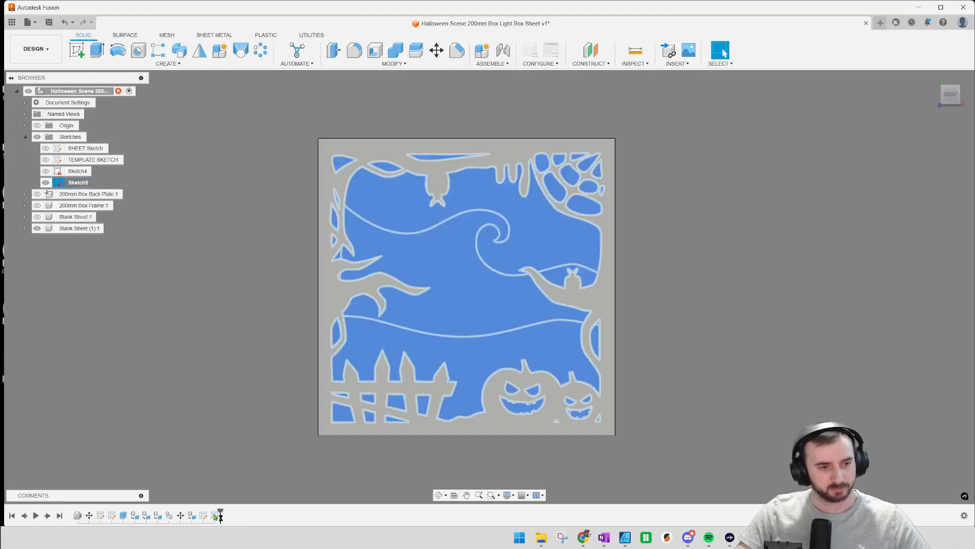
Reopen the artwork sketch for editing and project the blank sheet's front face into it with Projection Link enabled.
double_click(215, 516)
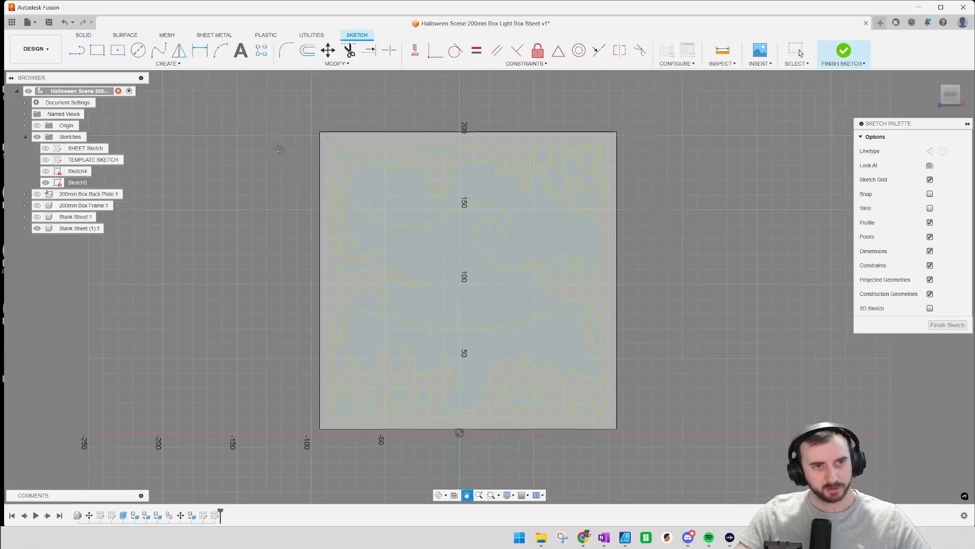
scroll(272, 158, up, 2)
scroll(265, 174, down, 1)
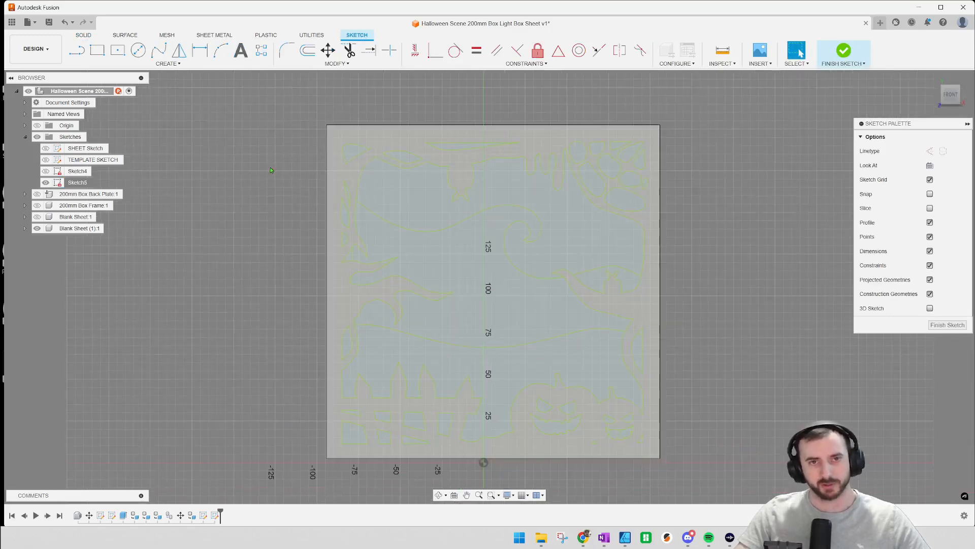
middle_drag(267, 178, 268, 171)
key(p)
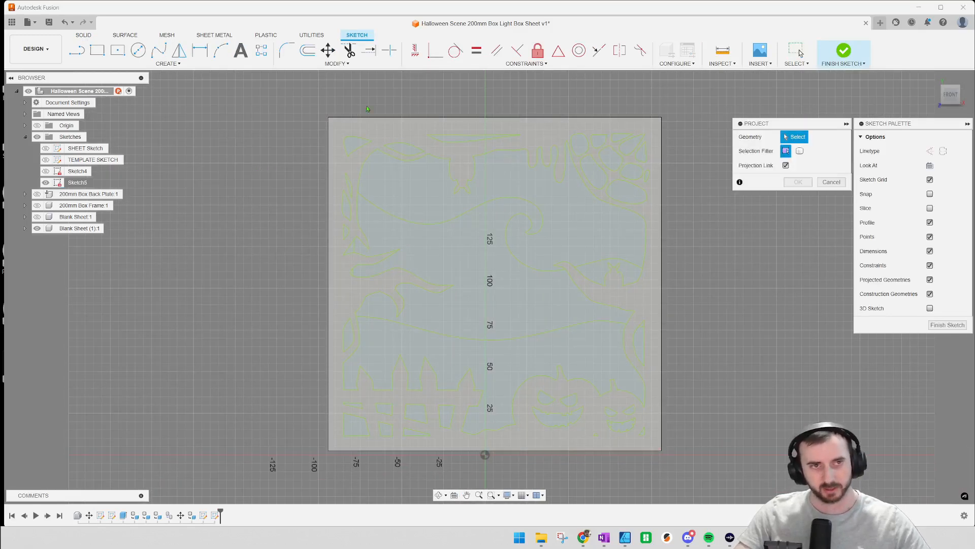
click(577, 128)
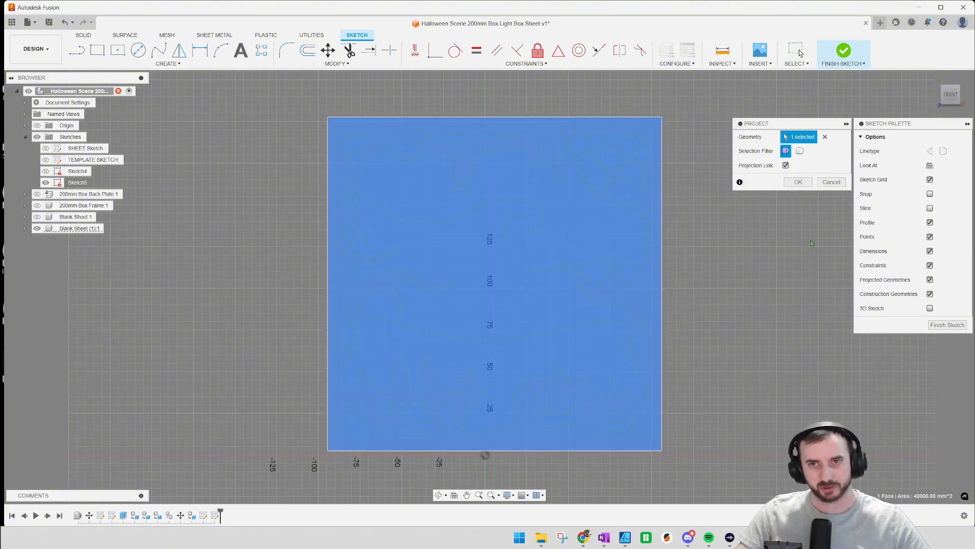
click(797, 182)
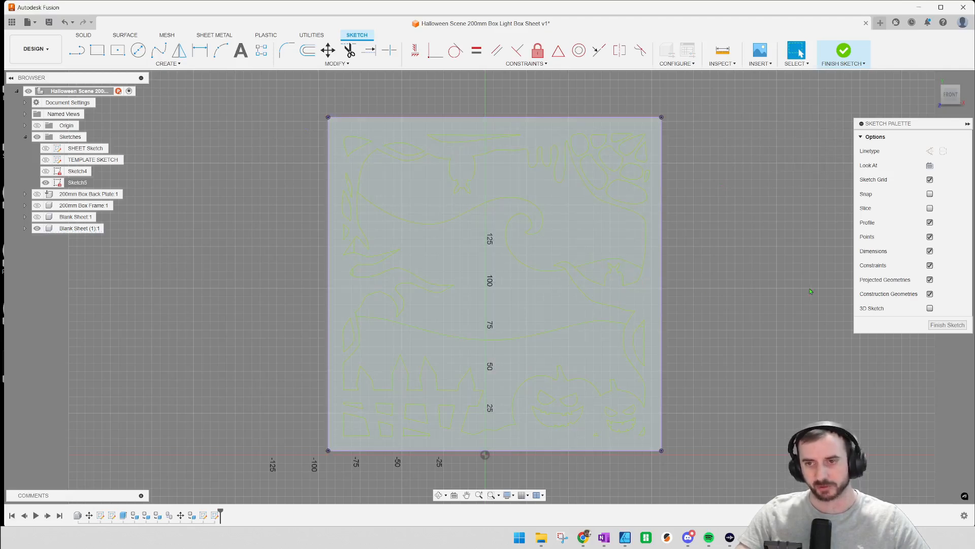
Finish the sketch and hide the Blank Sheet (1) component.
click(936, 327)
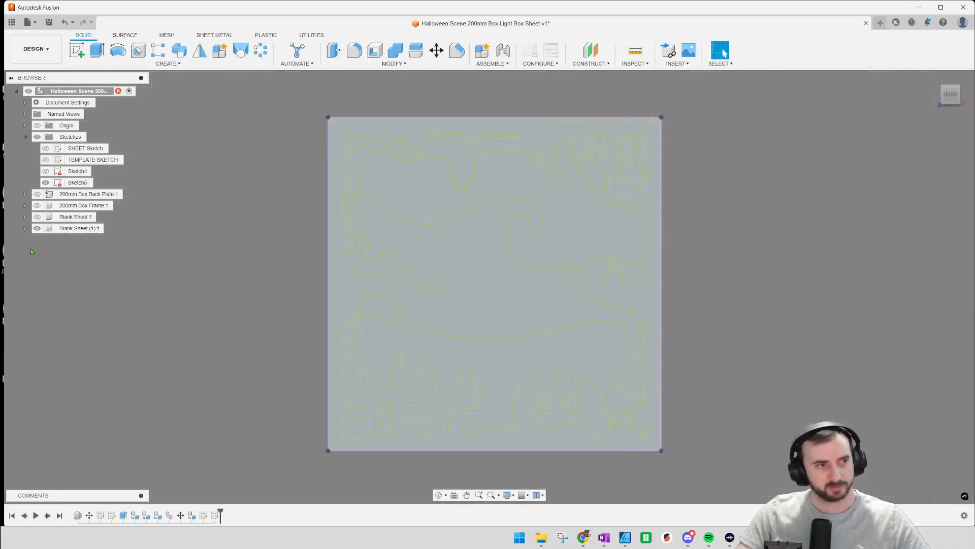
click(38, 229)
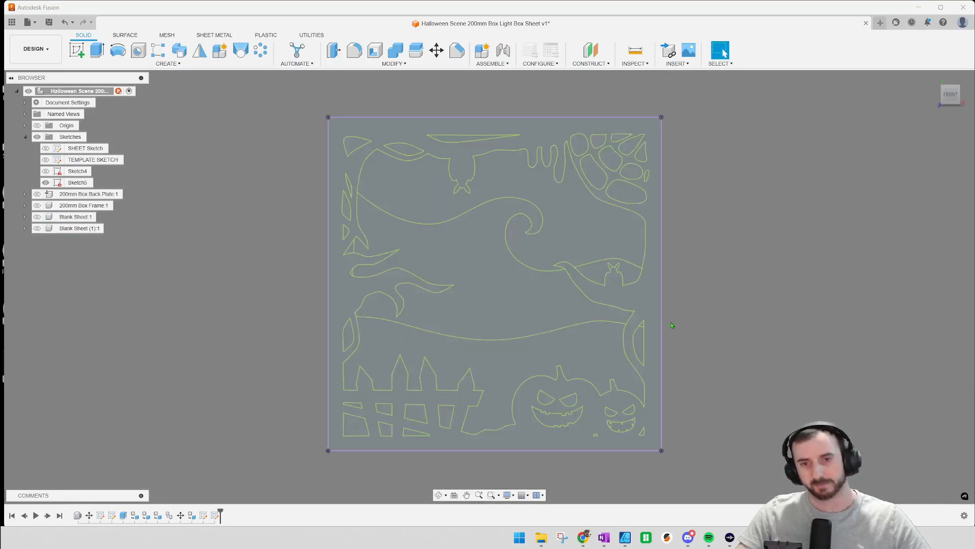
Extrude the outer frame and silhouette profile by -1 mm as a new component.
scroll(662, 156, down, 2)
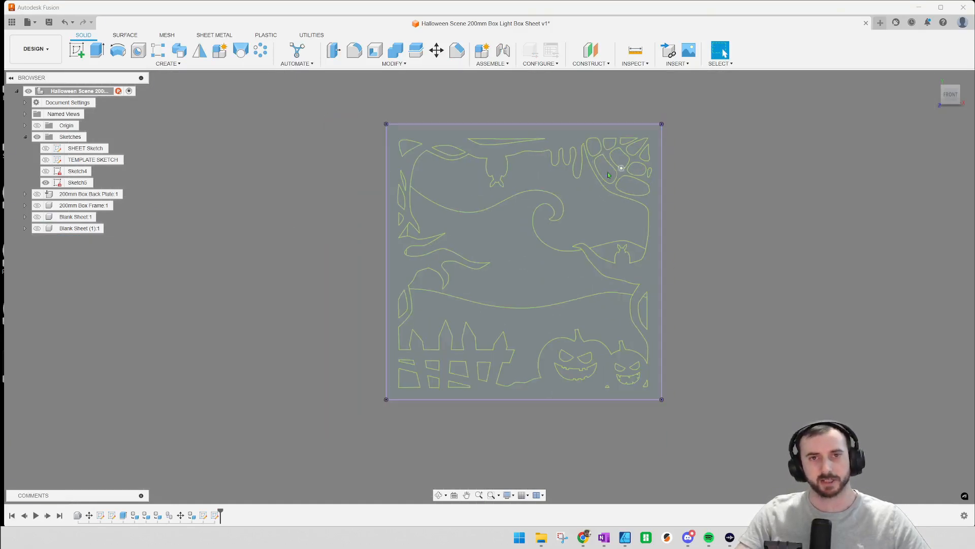
click(577, 142)
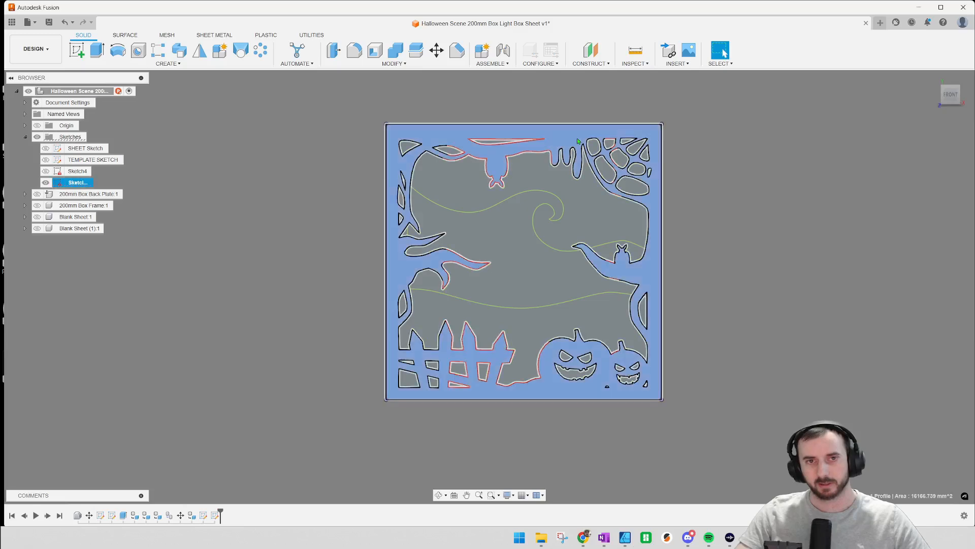
key(e)
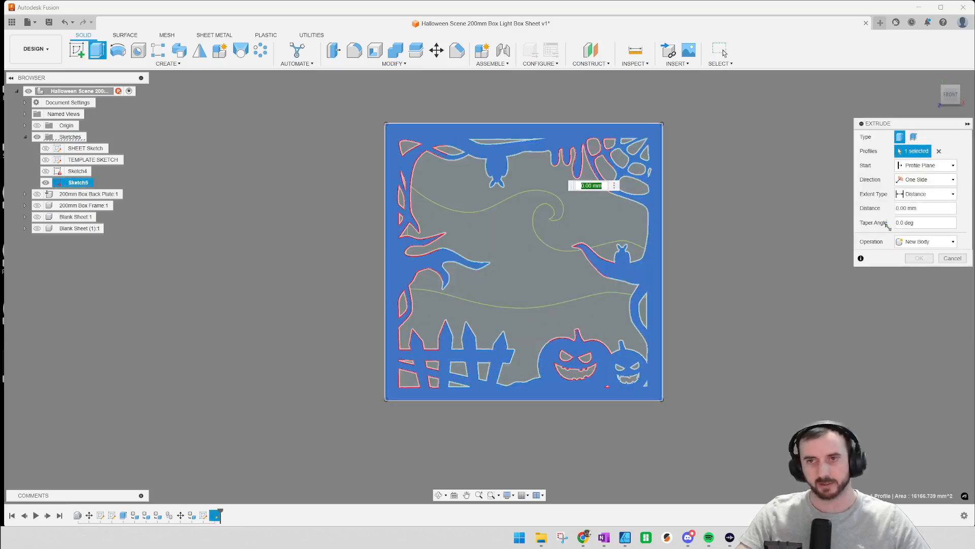
click(922, 242)
click(929, 294)
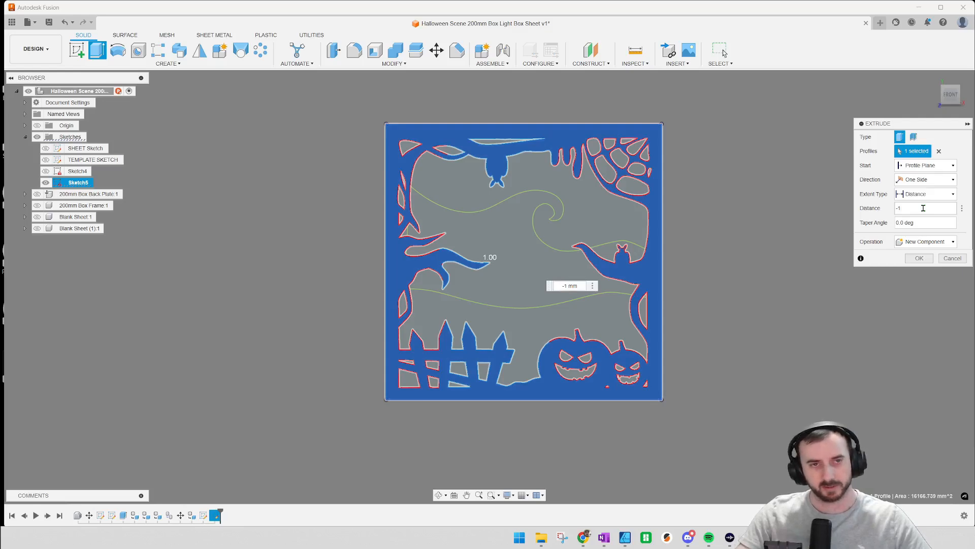
key(Return)
Rename the new silhouette component as BLACK.
double_click(71, 240)
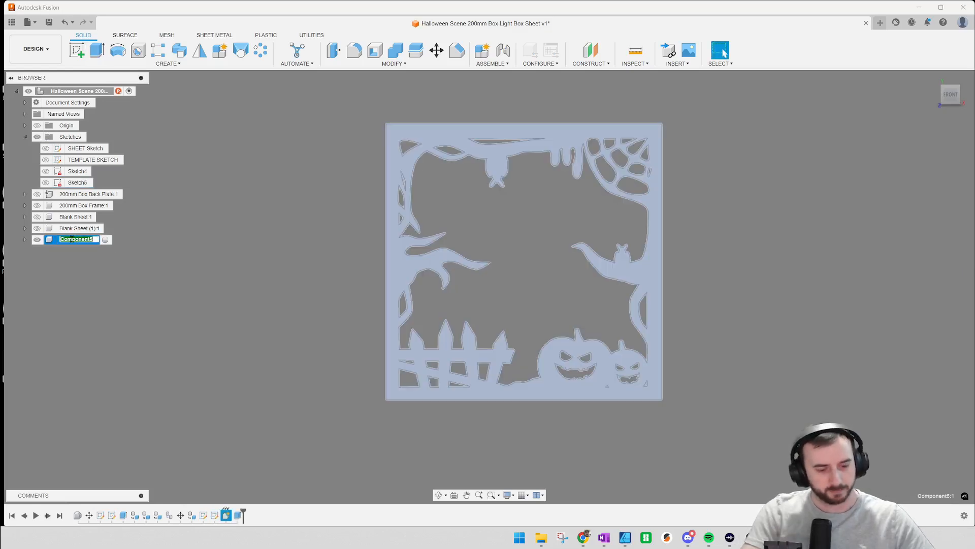
text(BLACK)
key(Return)
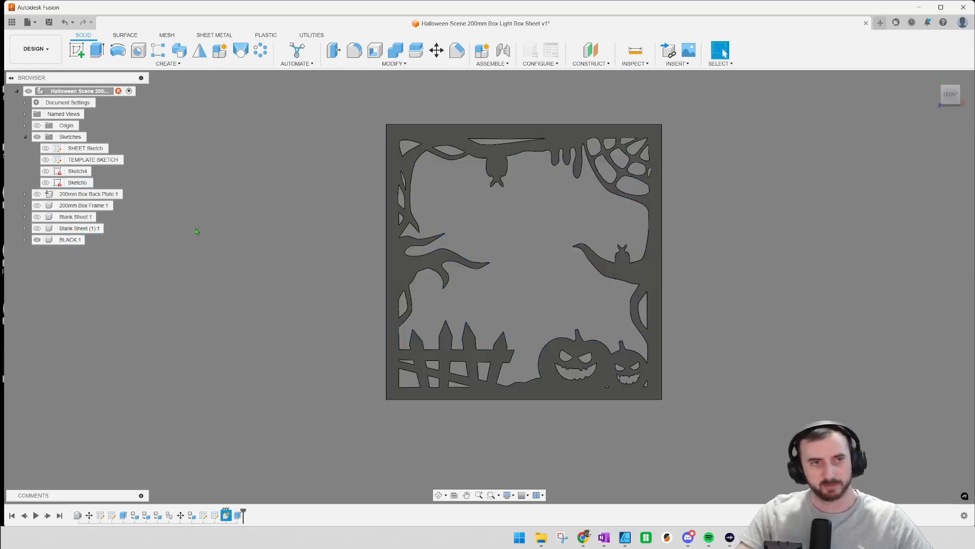
Show the artwork sketch again and select the upper sky area and all spiderweb openings as profiles for an extrusion.
click(46, 183)
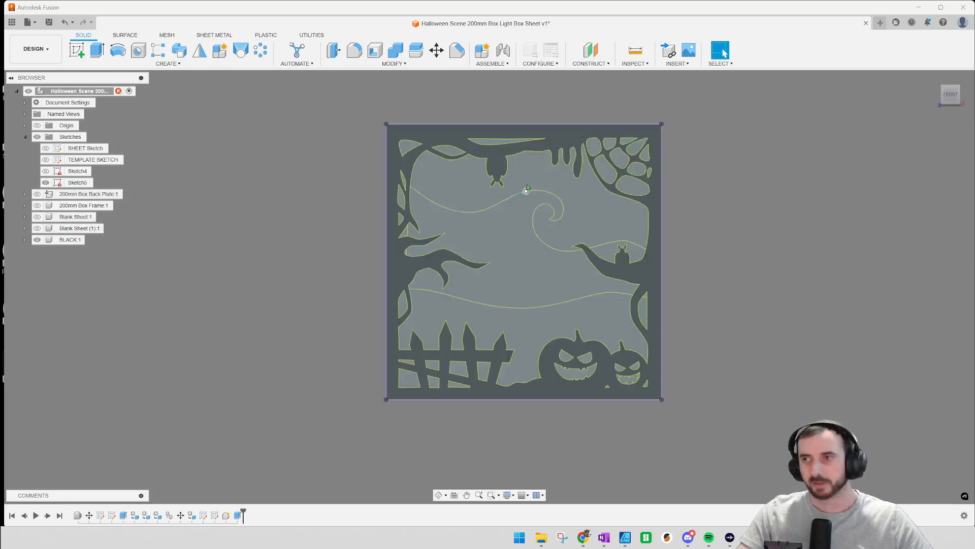
scroll(589, 202, up, 2)
scroll(589, 202, up, 2)
key(e)
click(621, 206)
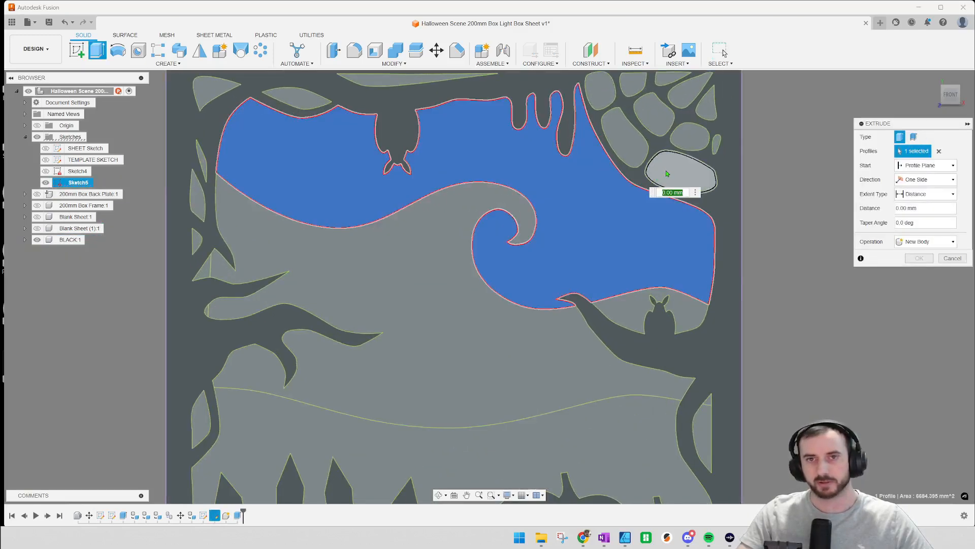
click(630, 140)
click(689, 136)
click(717, 143)
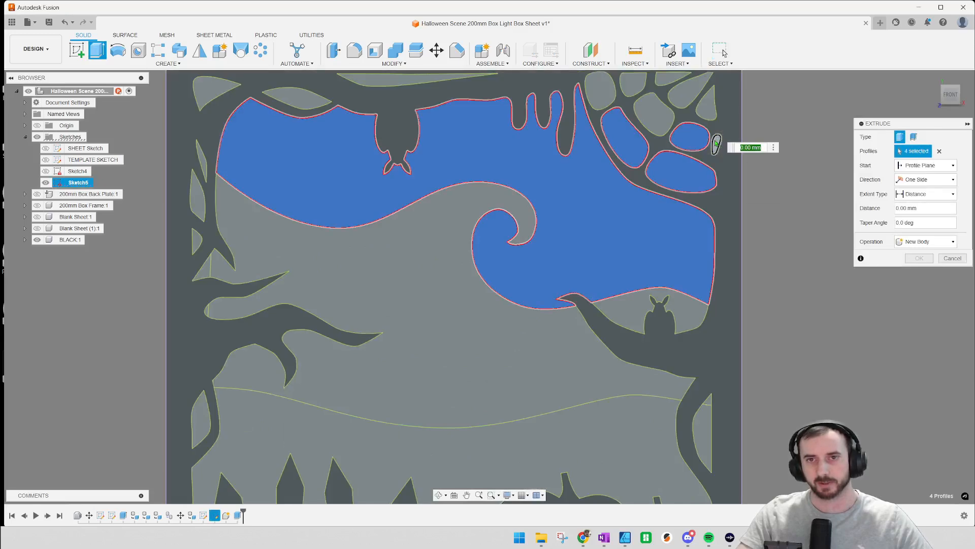
click(704, 111)
click(685, 87)
click(655, 114)
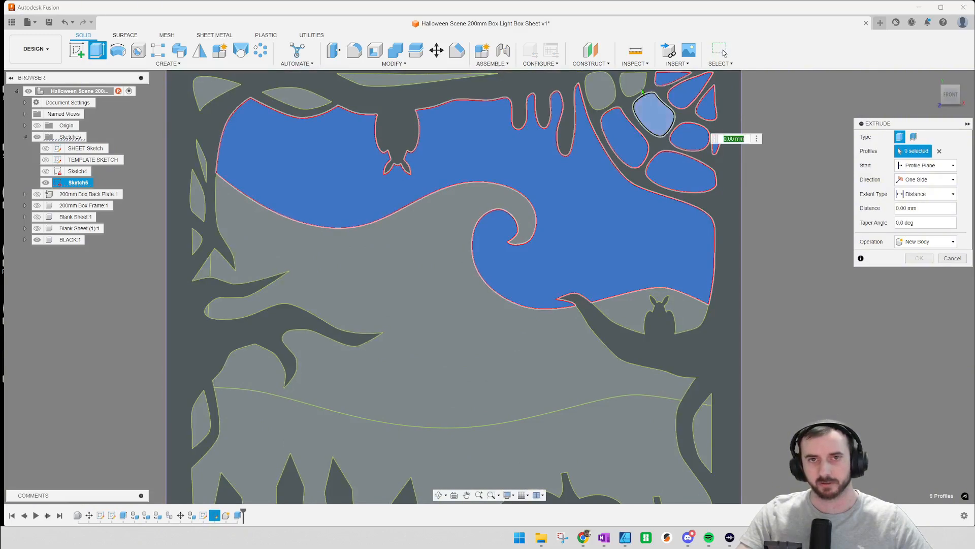
click(632, 83)
click(601, 88)
Add the sliver above the hanging bat and the two openings in the upper-left branches to the extrusion profiles.
scroll(386, 102, up, 3)
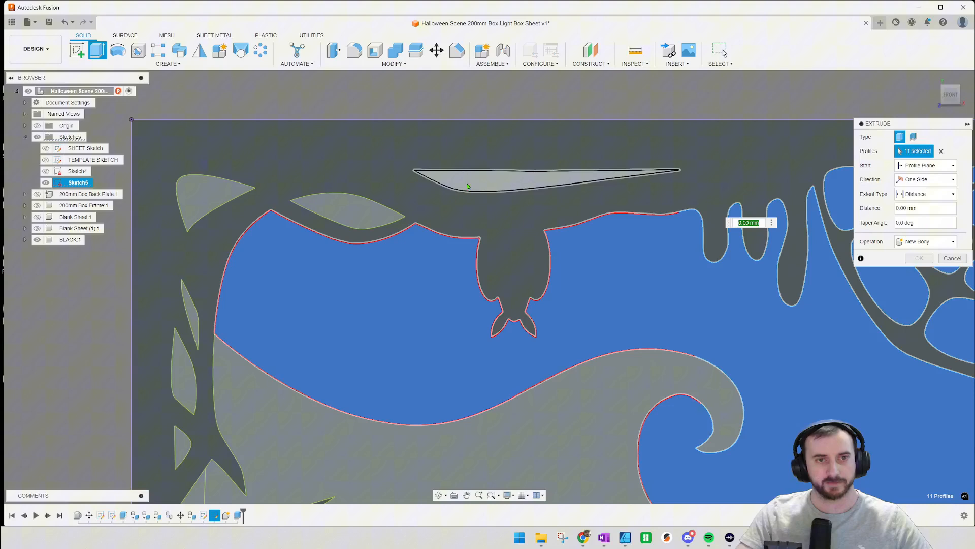
click(468, 187)
click(370, 212)
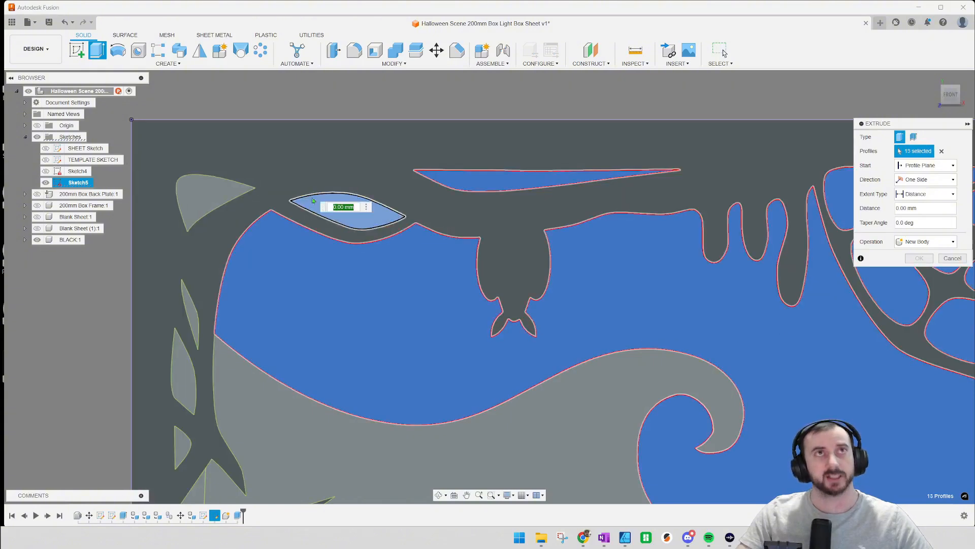
scroll(419, 237, down, 3)
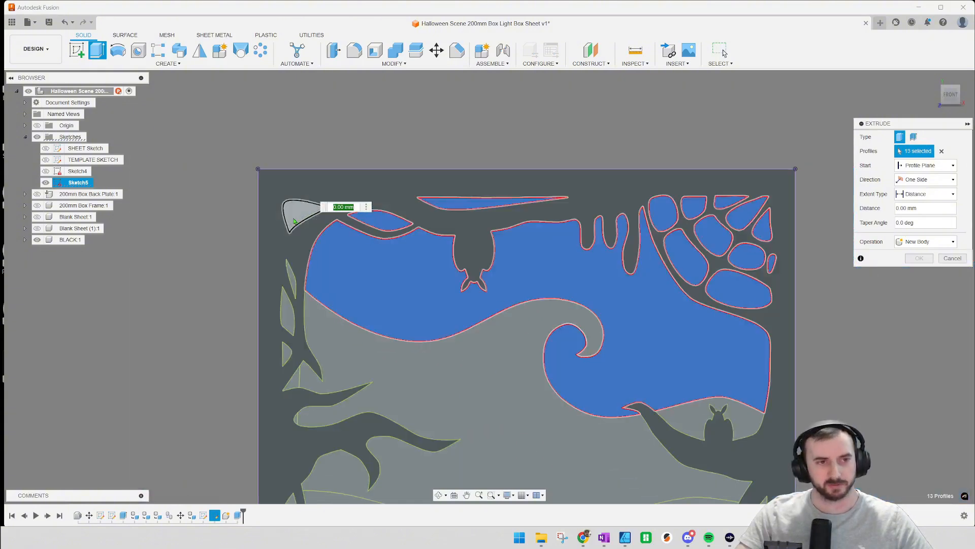
click(295, 217)
Add the small gaps in the left tree trunk and the tiny area at the branch fork to the extrusion profiles.
scroll(284, 253, up, 3)
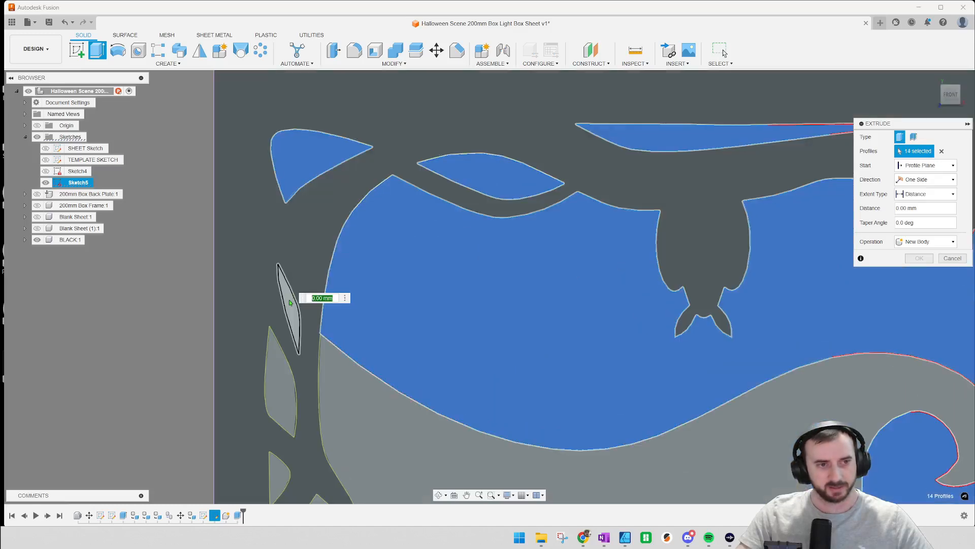
click(288, 397)
middle_drag(282, 480, 328, 241)
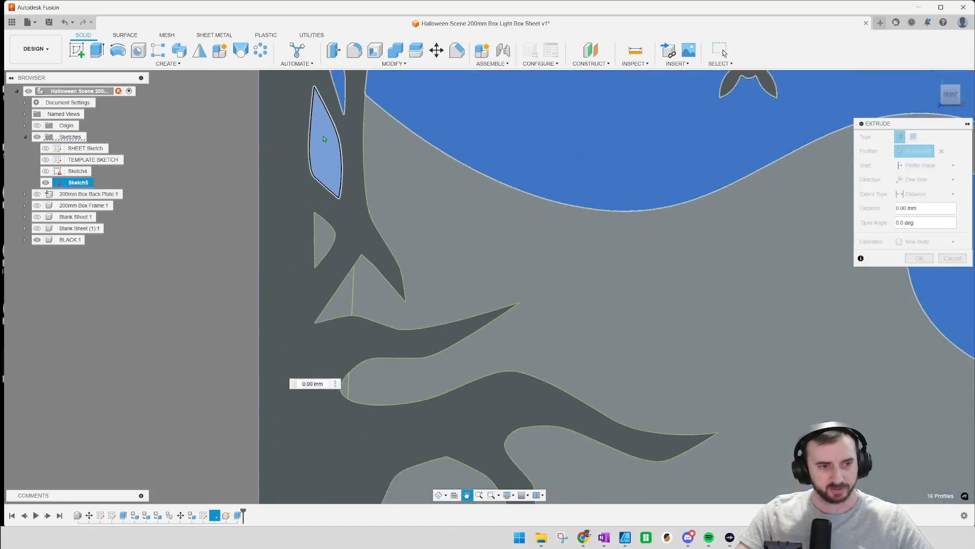
click(327, 241)
click(338, 300)
scroll(344, 393, up, 3)
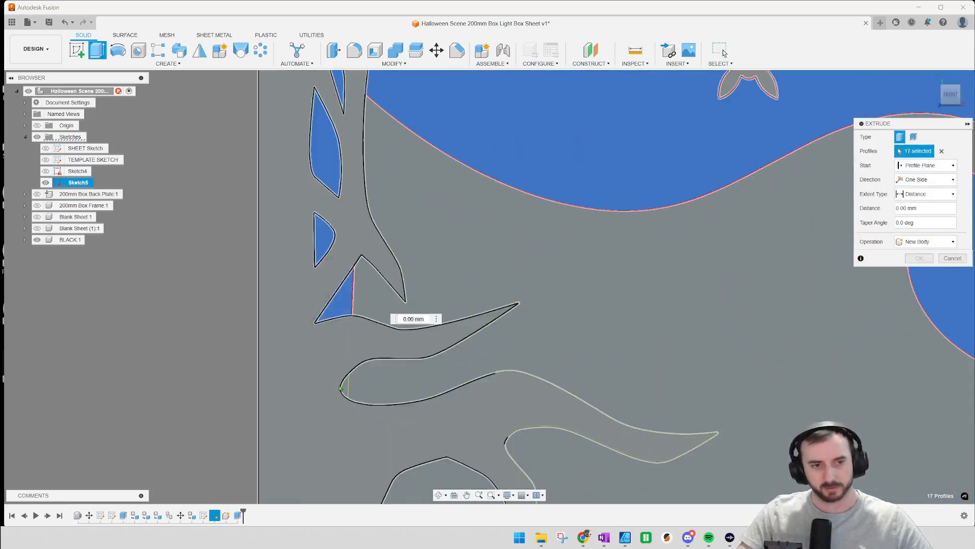
click(344, 393)
Extrude the selected sky, spiderweb and tree-gap profiles by -1 mm as a new component.
scroll(355, 386, down, 5)
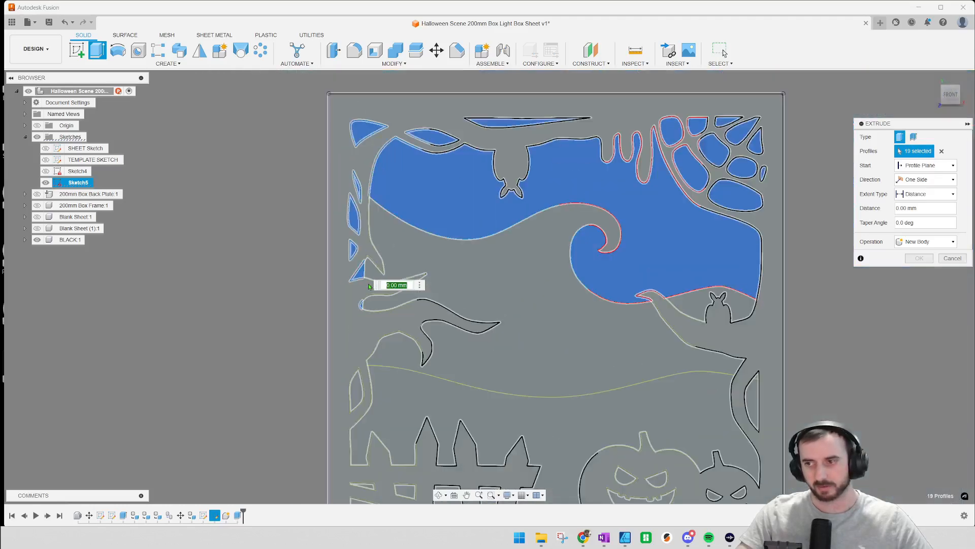
scroll(496, 286, down, 5)
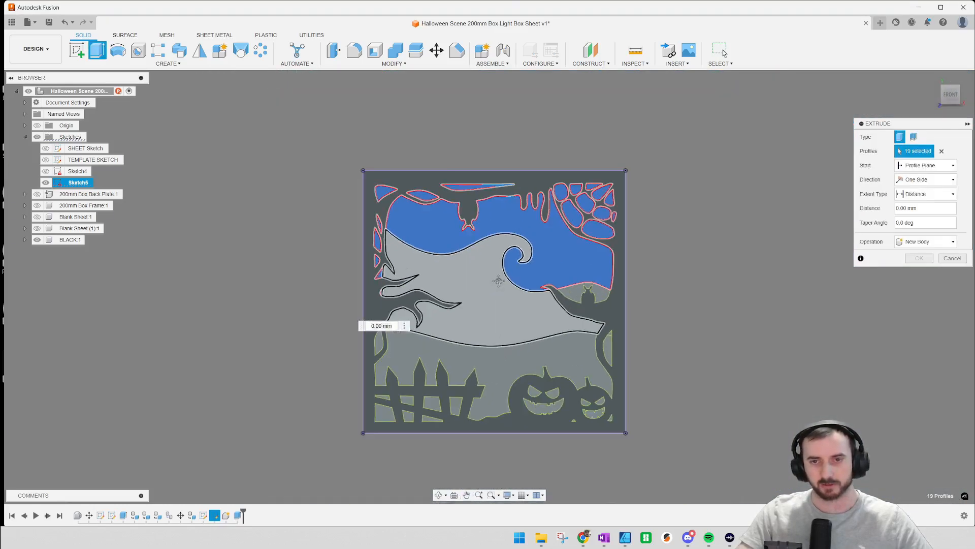
click(922, 242)
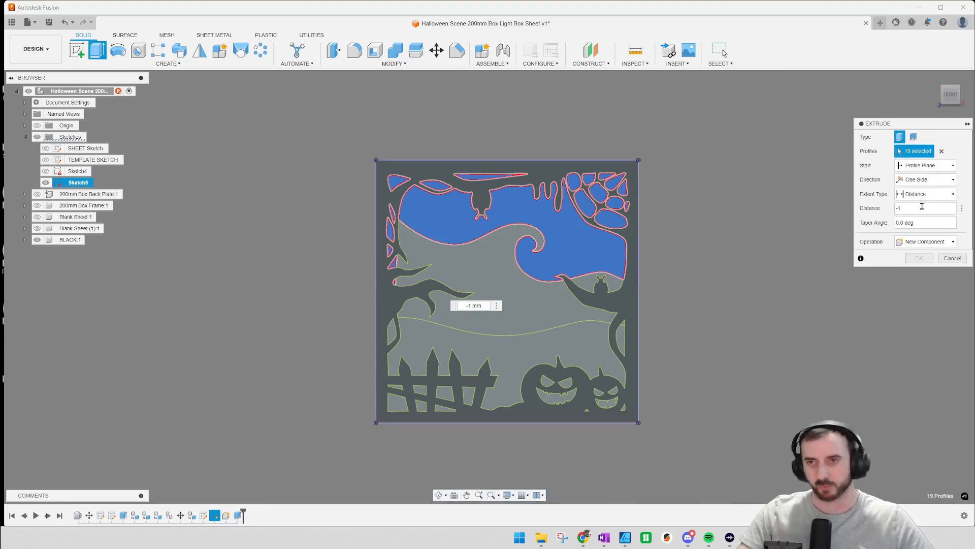
click(918, 258)
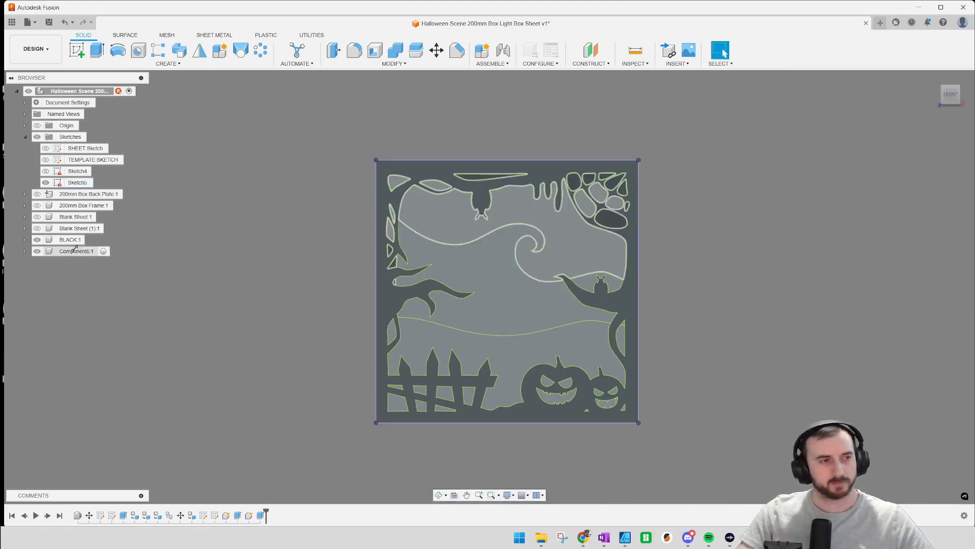
Rename the new sky component as YELLOW.
text(YELLO)
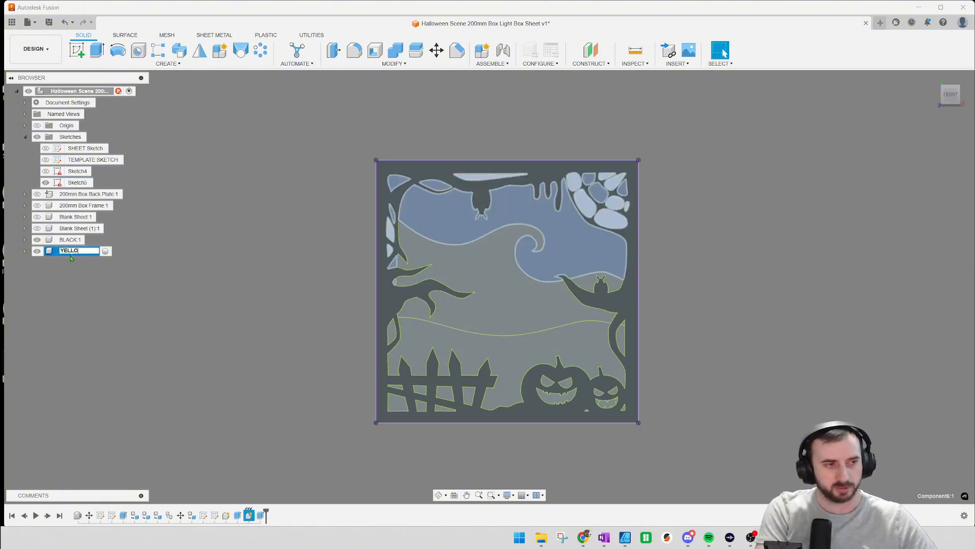
text(W)
key(Return)
Apply the black appearance already present in the design to the BLACK component.
key(a)
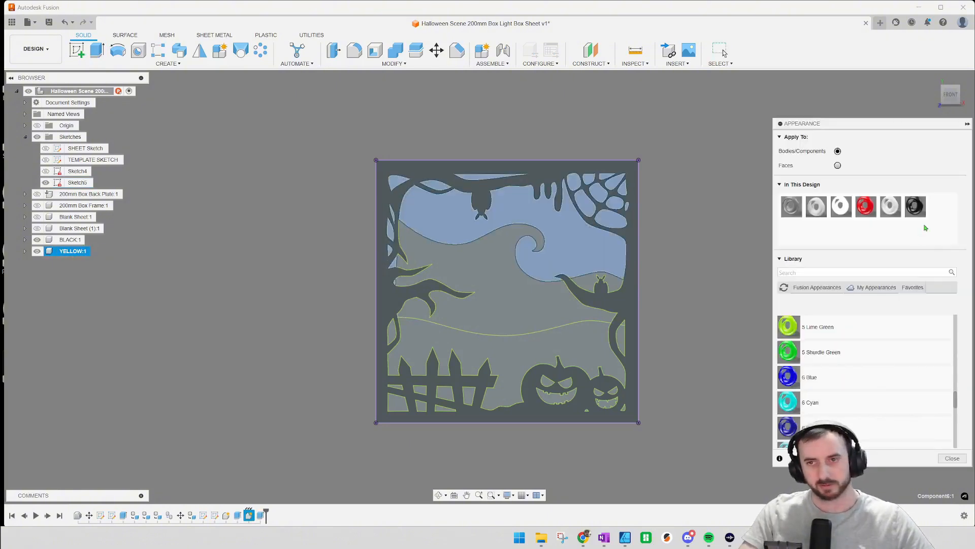
drag(916, 206, 203, 287)
drag(89, 249, 89, 249)
Apply a yellow library appearance to the YELLOW component, then replace that appearance in the design with 4 Med. Yellow.
scroll(864, 376, up, 5)
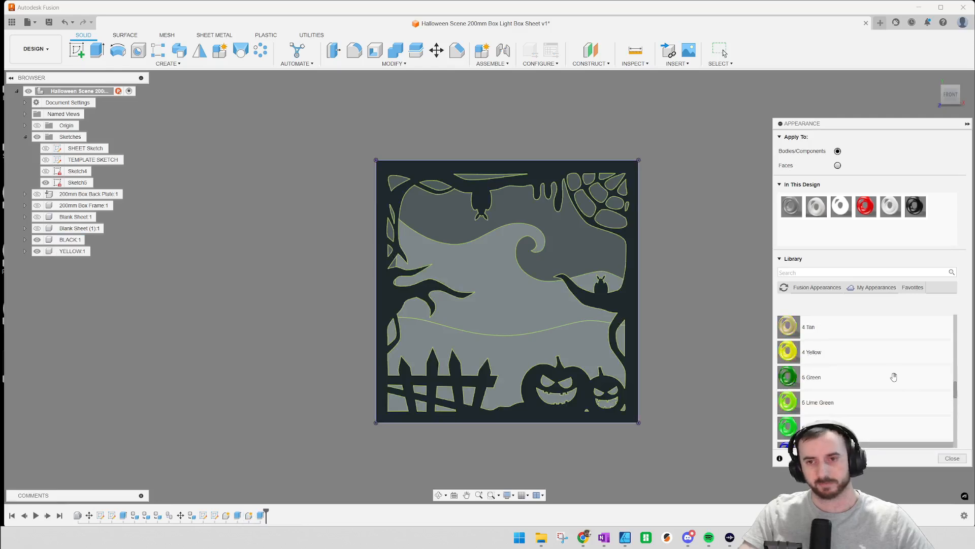
drag(826, 411, 246, 335)
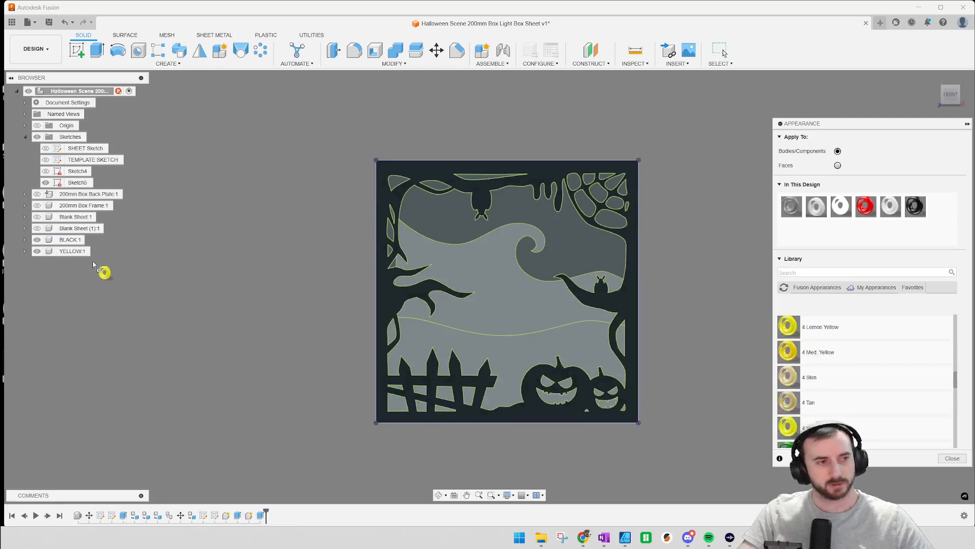
drag(92, 260, 82, 251)
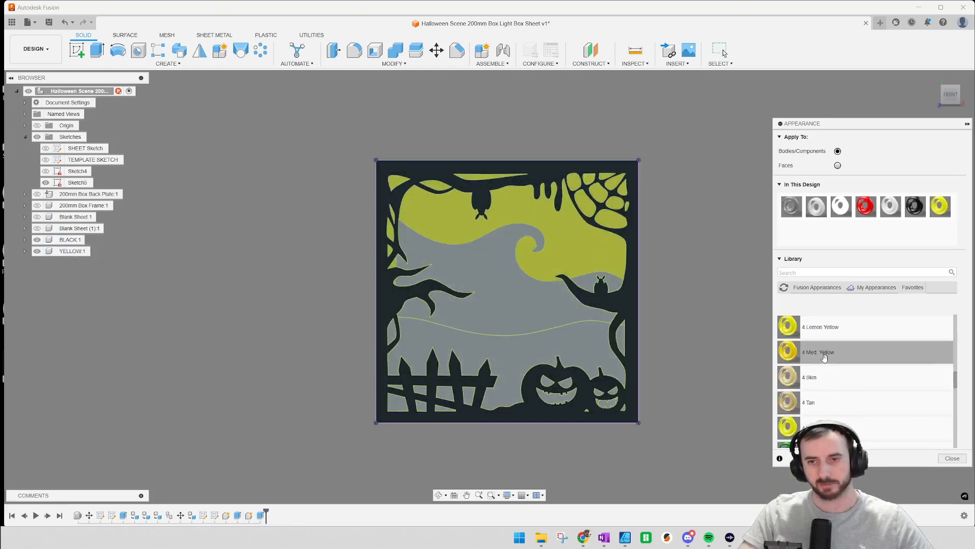
drag(824, 358, 901, 264)
drag(940, 213, 940, 211)
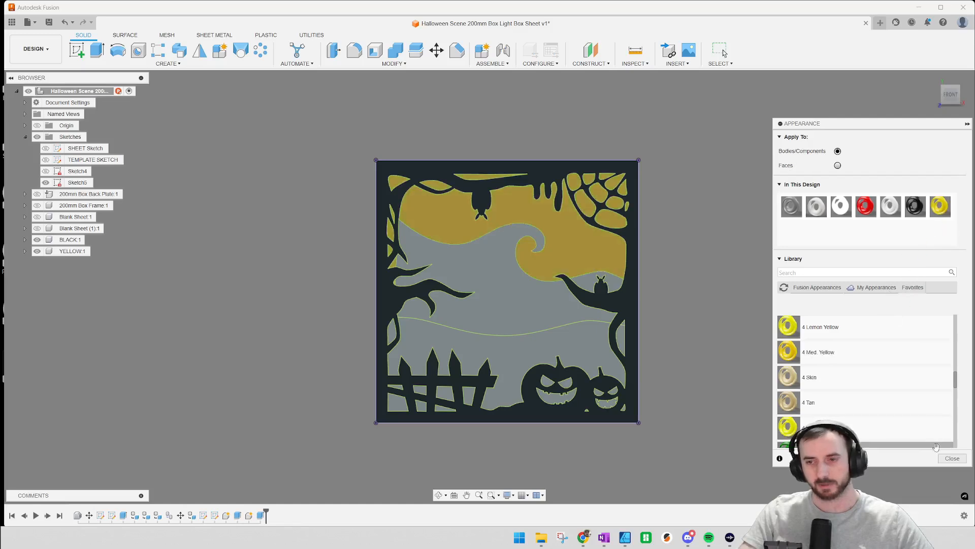
click(952, 458)
Start an extrusion with the middle swirl band, the area around the perched bat and the small right-trunk triangle as profiles.
click(532, 303)
key(e)
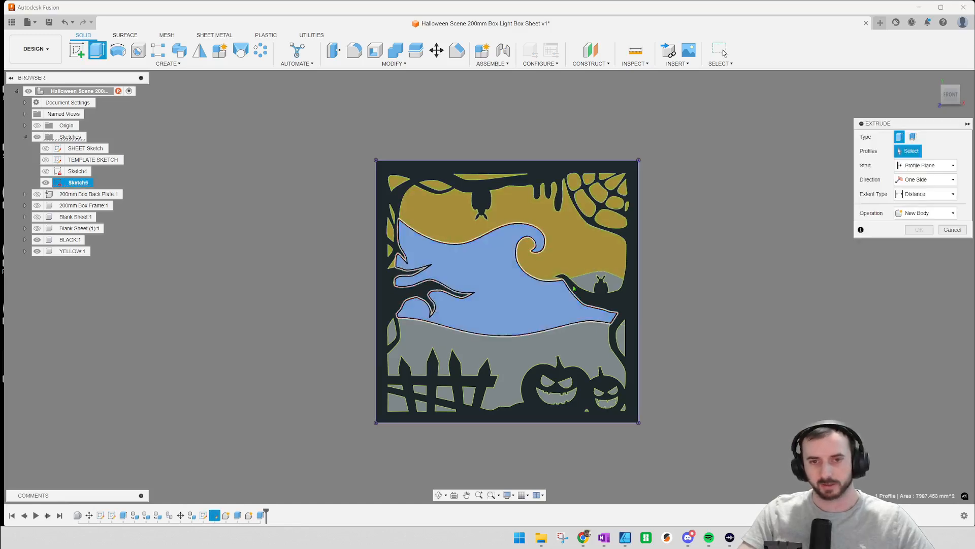
scroll(605, 294, up, 5)
click(620, 266)
click(646, 360)
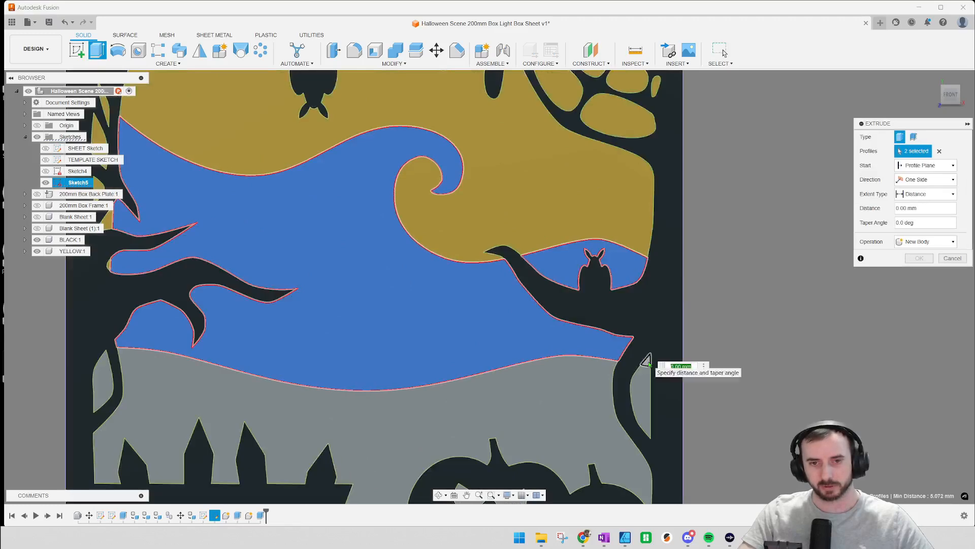
middle_drag(318, 270, 612, 318)
scroll(611, 319, down, 5)
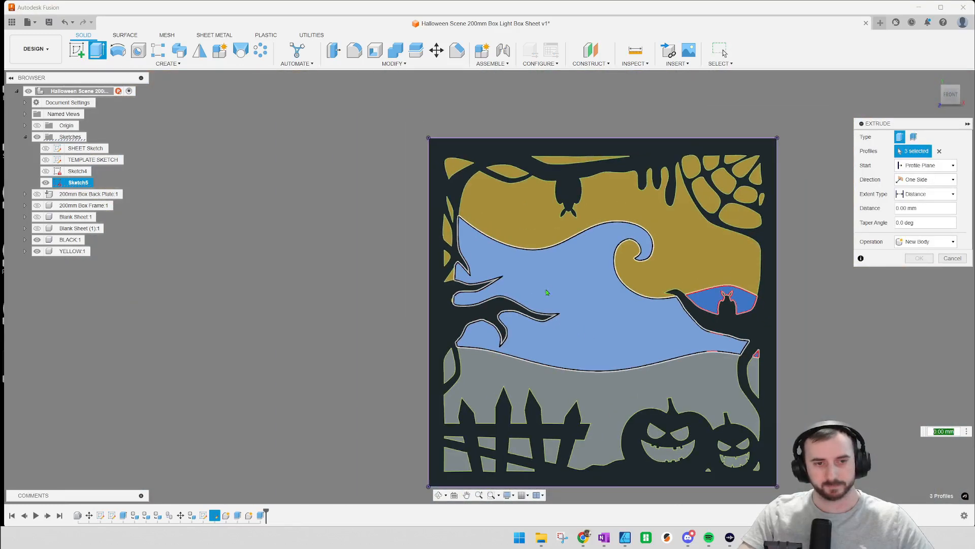
Extrude the selected middle-band profiles by -1 mm as a new component.
click(925, 241)
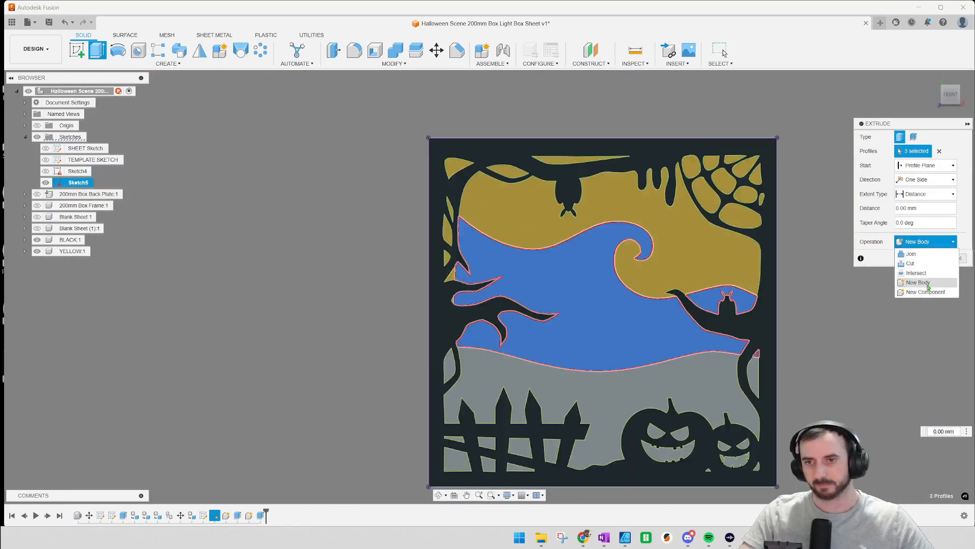
click(920, 292)
double_click(930, 207)
text(-)
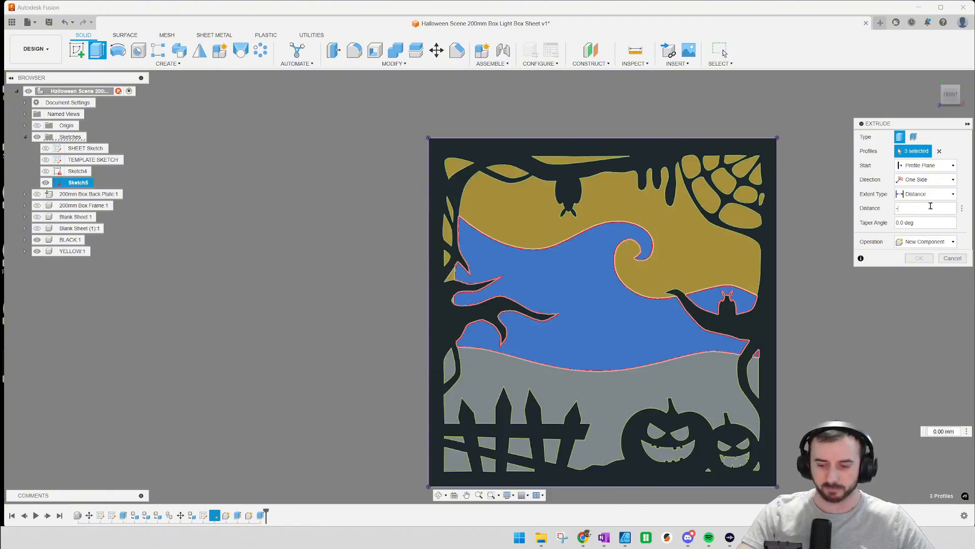
text(1)
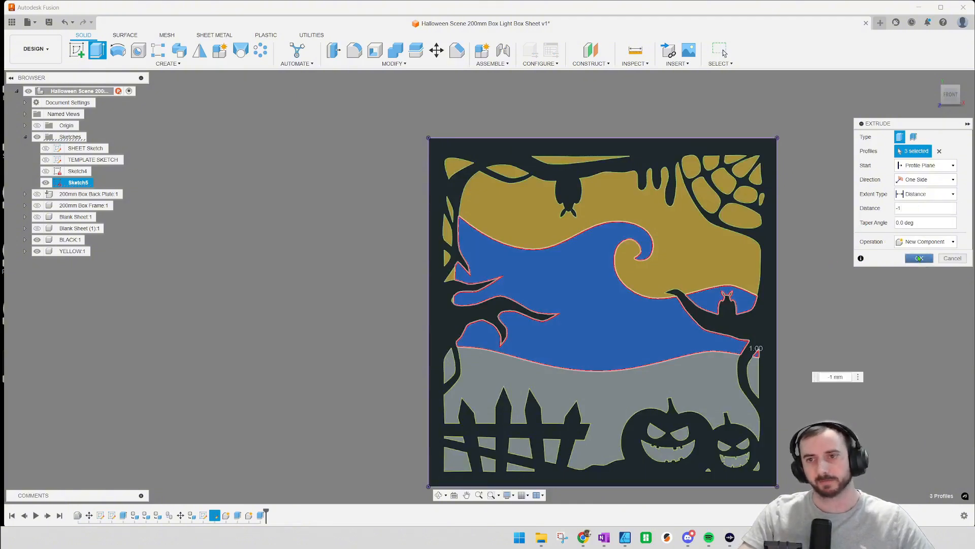
click(919, 258)
Rename the newly extruded middle-band component as LIGHT ORANGE.
click(73, 262)
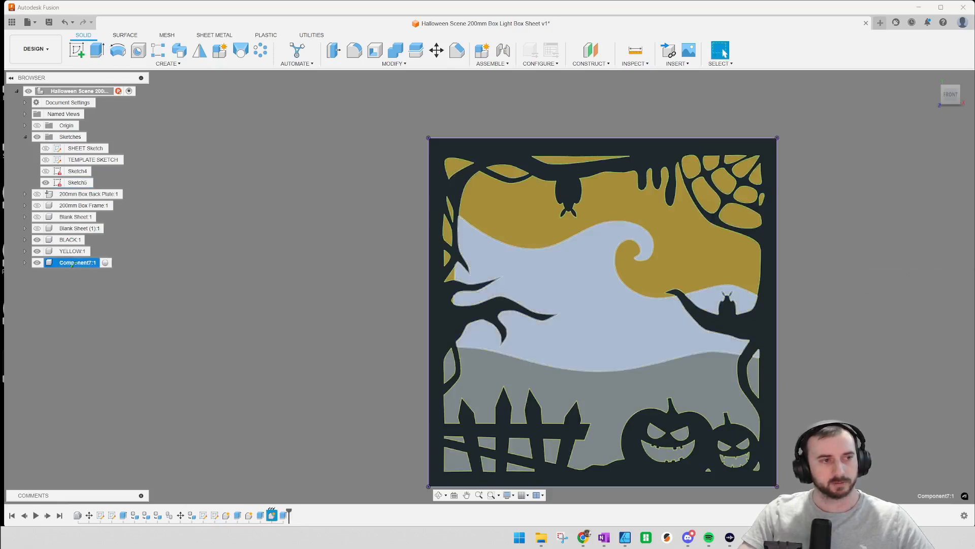
click(72, 263)
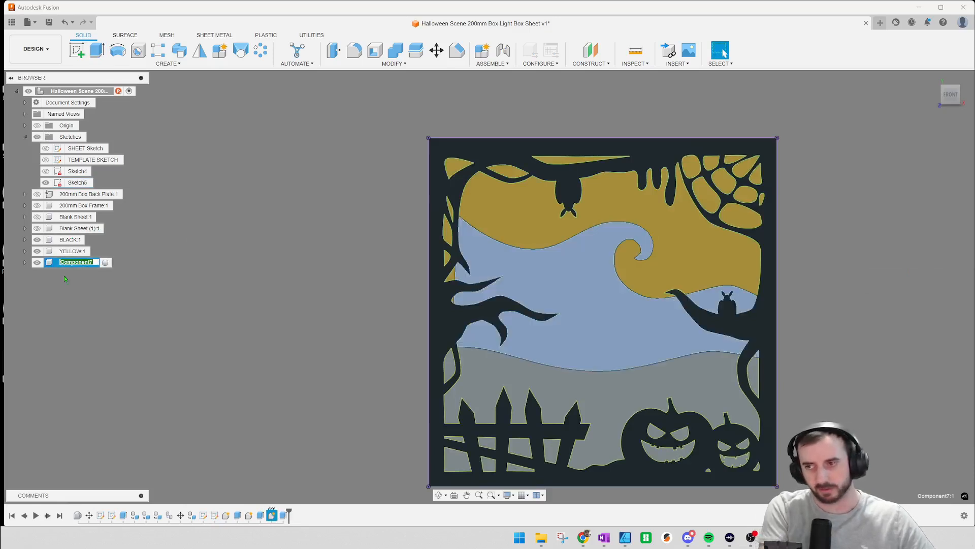
text(LIGHT ORANG)
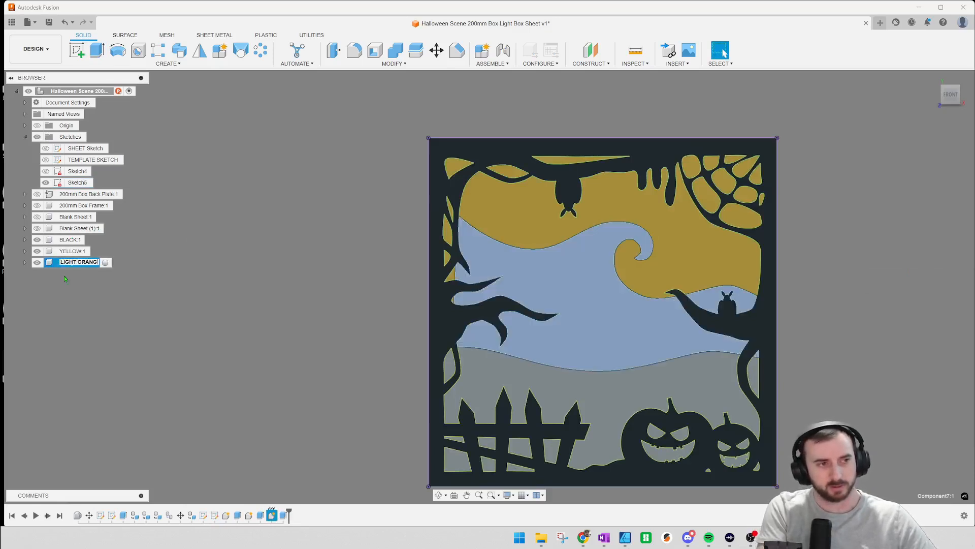
text(E)
key(Return)
Apply the 3 Orange library appearance to the LIGHT ORANGE component.
key(a)
scroll(864, 402, down, 4)
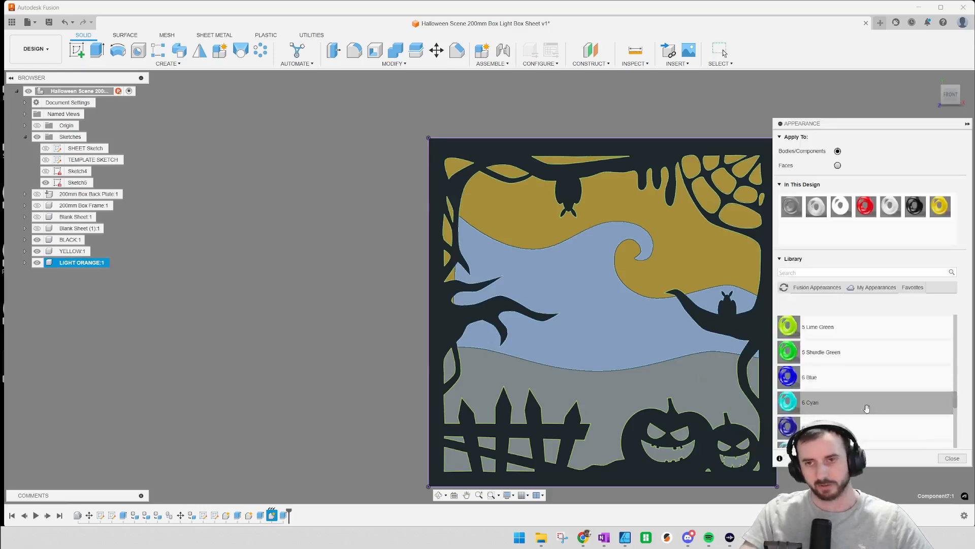
scroll(866, 404, up, 7)
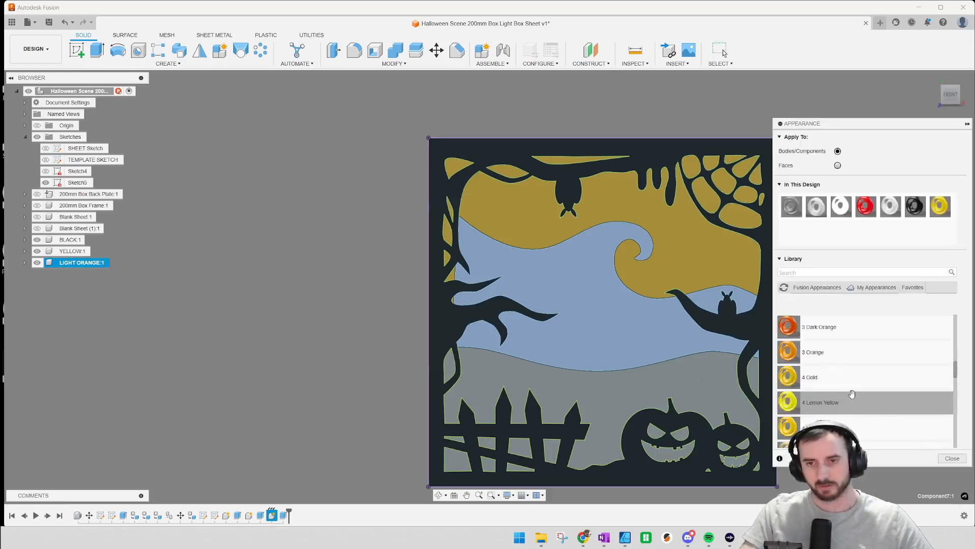
drag(787, 352, 88, 263)
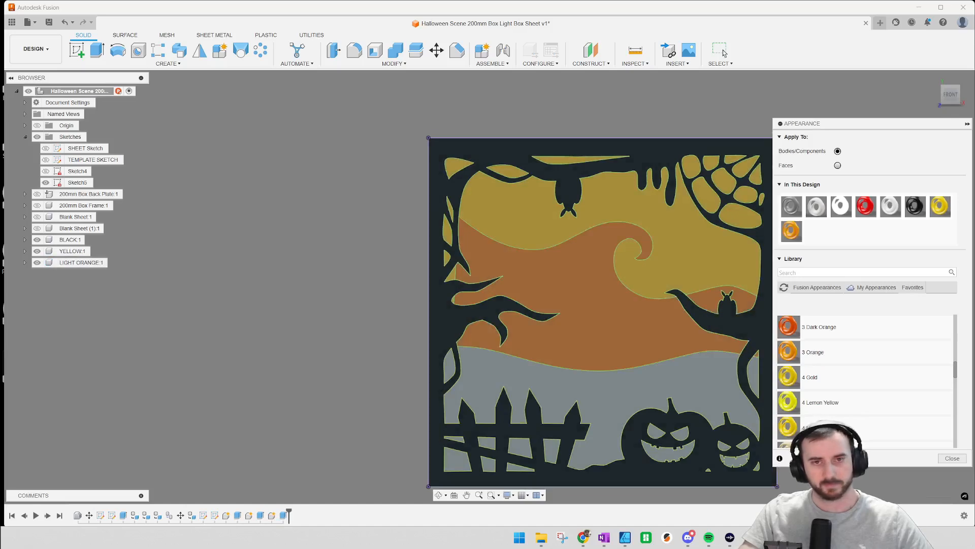
click(952, 458)
Start an extrusion with the lower ground area, the right-trunk opening, the small pumpkin's mouth and the gap beside it as profiles.
scroll(730, 426, up, 5)
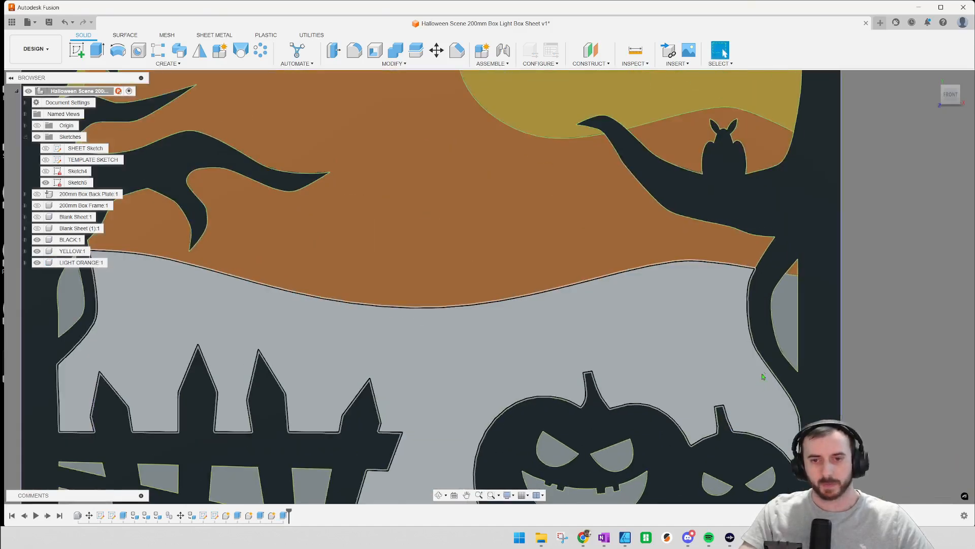
click(786, 325)
key(e)
click(663, 380)
scroll(726, 272, up, 5)
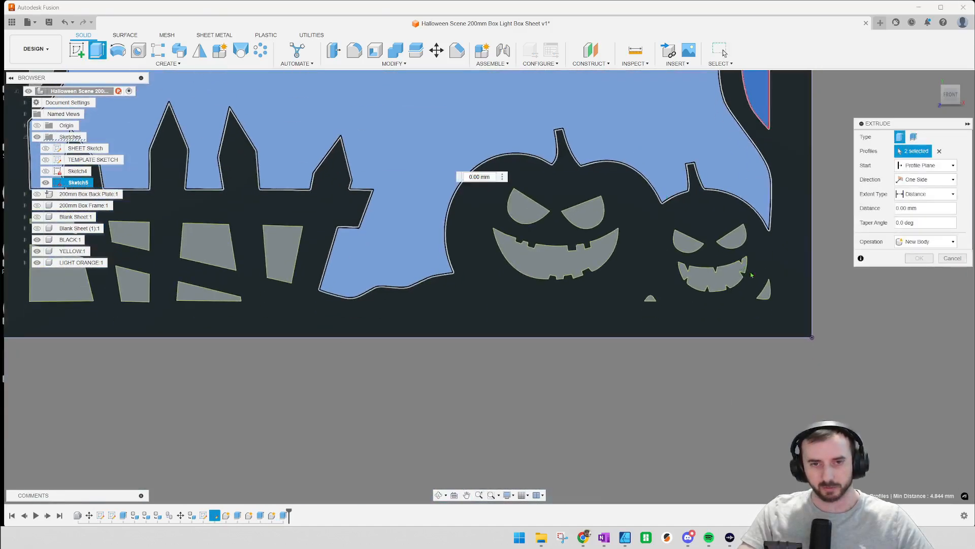
click(725, 273)
click(771, 304)
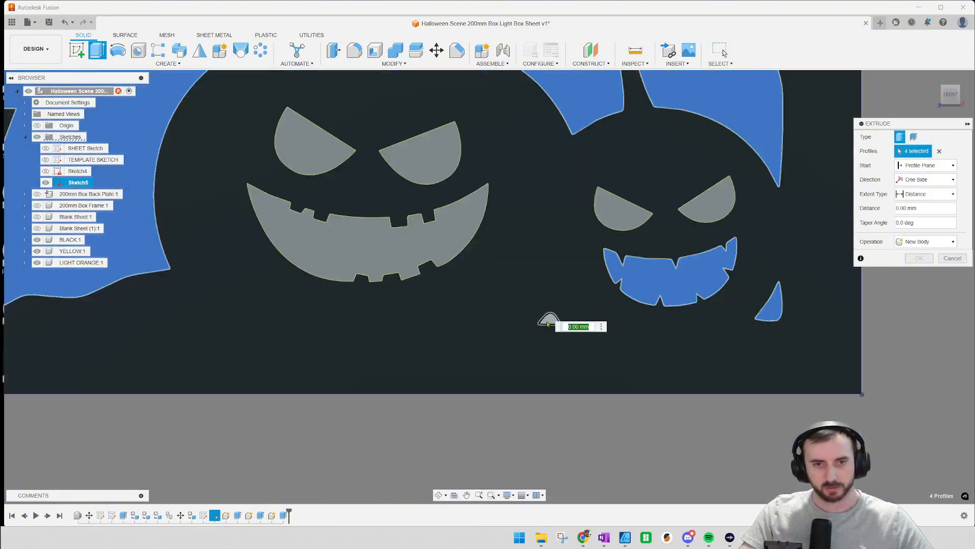
Add the small pumpkin's eyes, the large pumpkin's eyes and mouth, and the tiny gap between the pumpkins to the extrusion profiles.
click(710, 209)
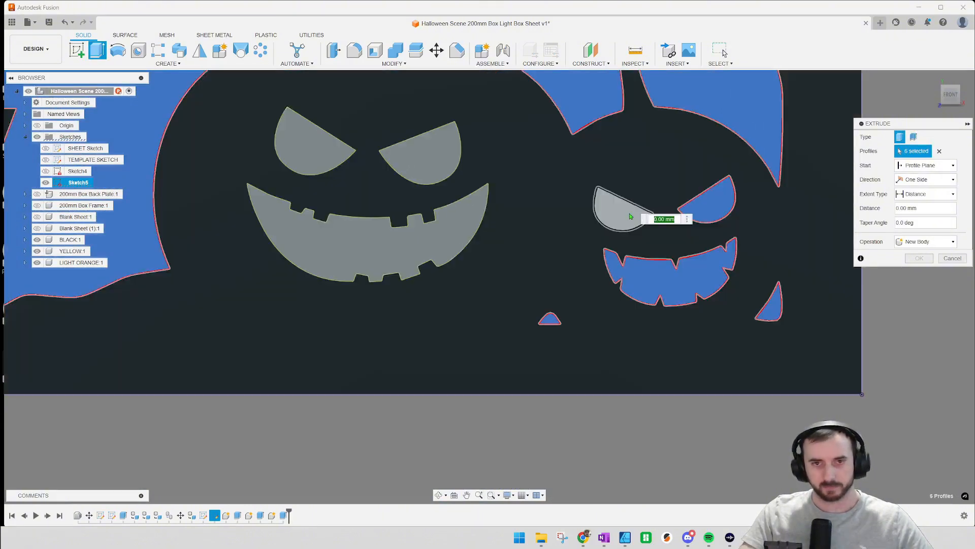
click(627, 209)
click(460, 232)
click(436, 170)
click(307, 150)
click(330, 261)
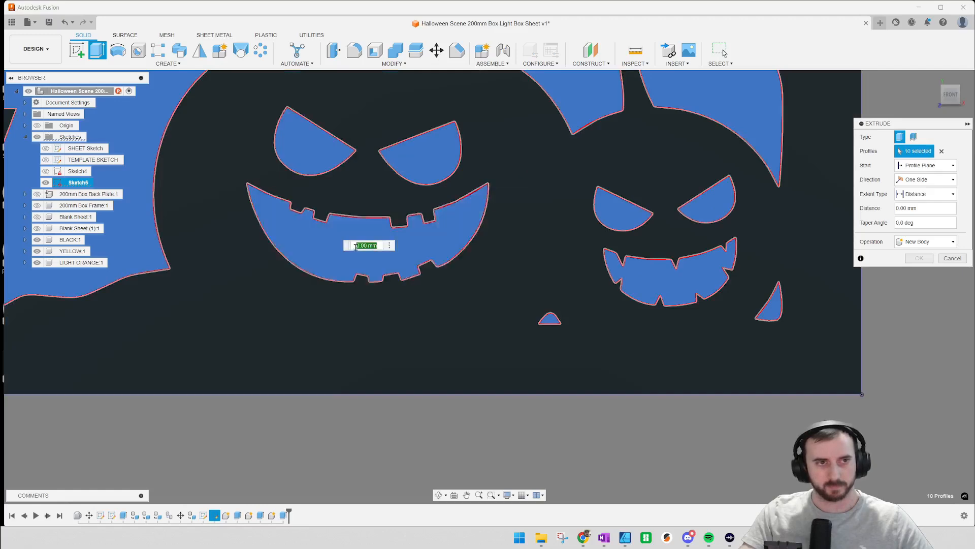
Add the seven enclosed gaps between the fence boards to the extrusion profiles.
scroll(330, 261, down, 3)
middle_drag(331, 261, 833, 320)
click(602, 313)
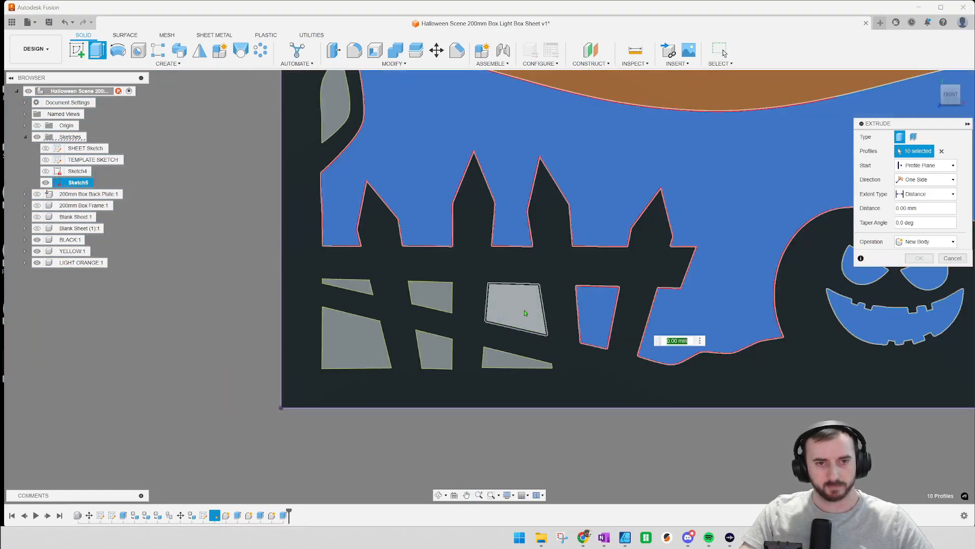
click(518, 310)
click(501, 356)
click(434, 350)
click(430, 297)
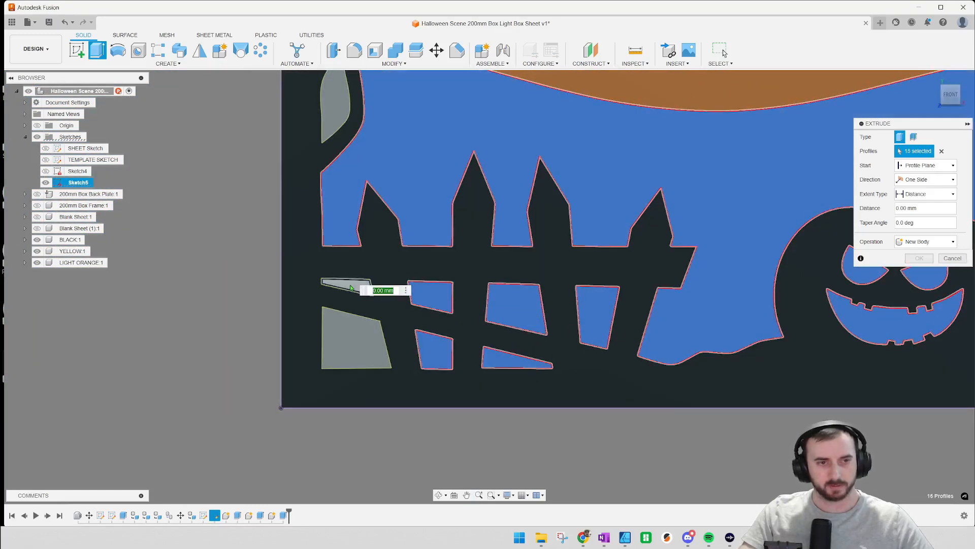
click(347, 286)
click(355, 336)
Add the left-trunk opening to the profiles and extrude the whole selection by -1 mm as a new component.
scroll(357, 335, down, 3)
middle_drag(455, 264, 449, 294)
scroll(347, 279, up, 1)
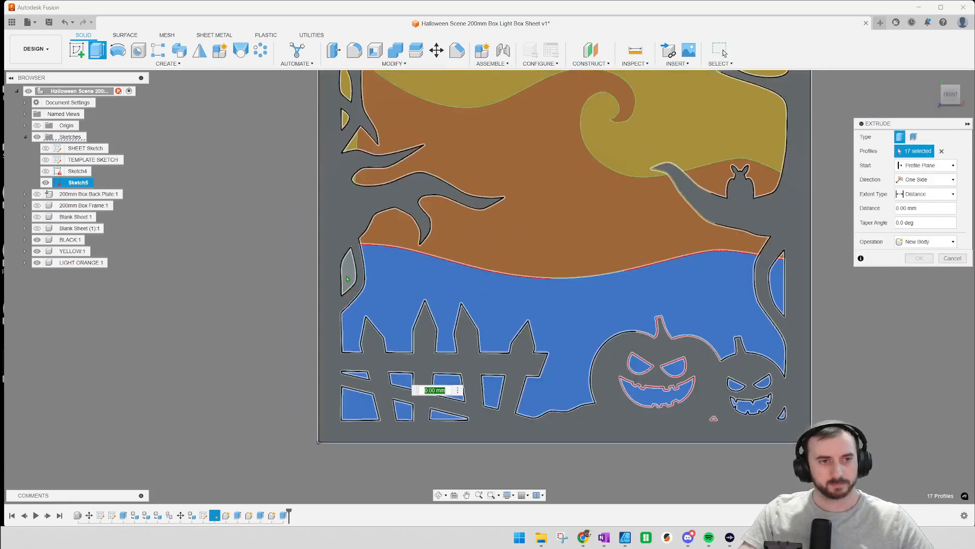
click(348, 275)
click(452, 282)
scroll(451, 282, down, 2)
click(925, 241)
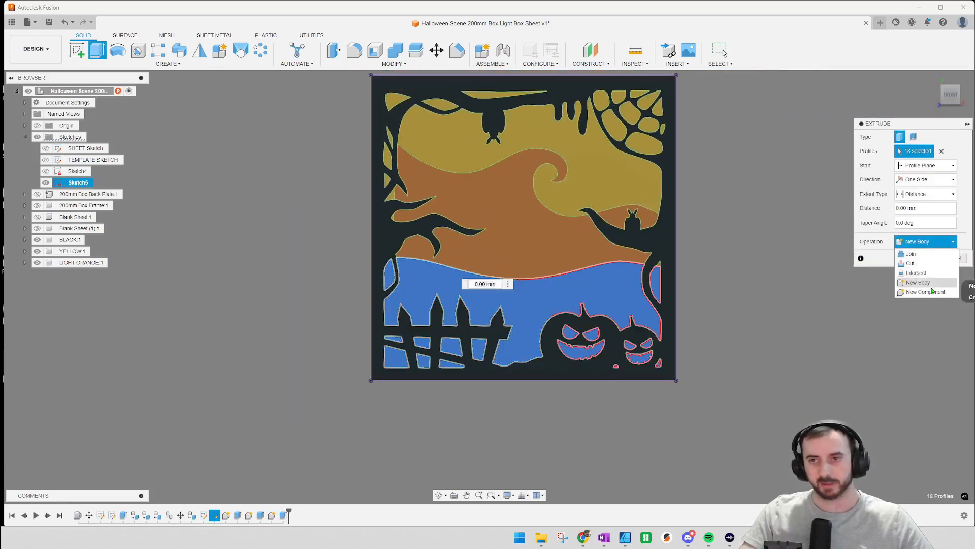
click(919, 292)
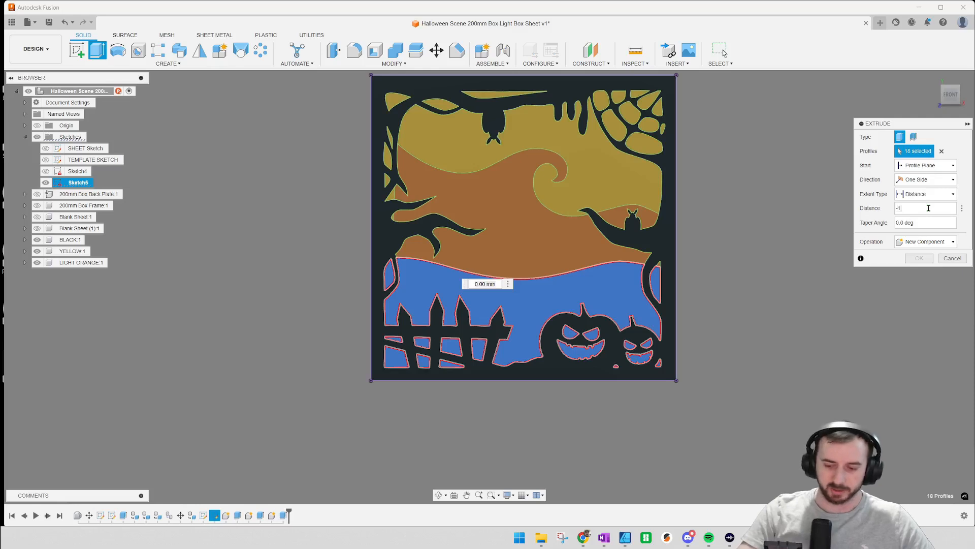
key(Return)
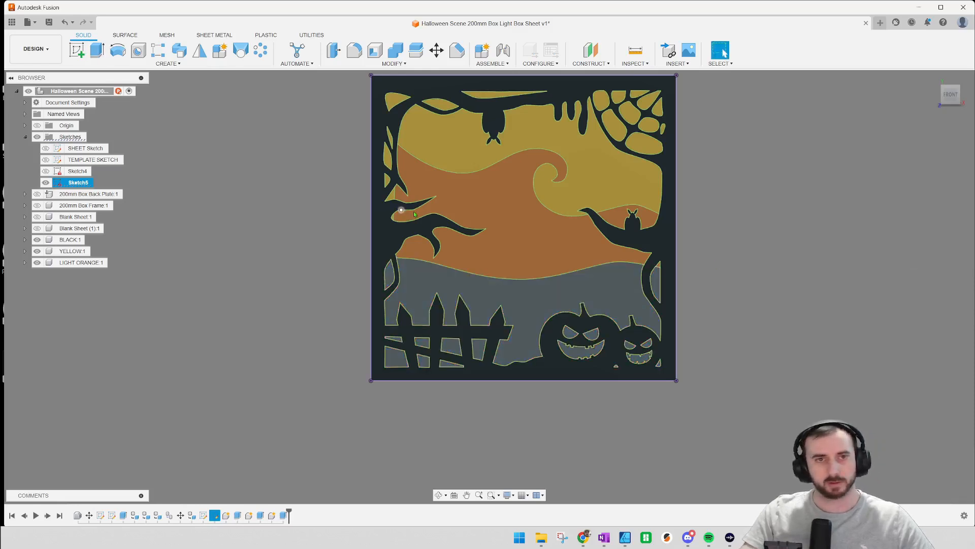
Rename the newly extruded lower-ground component as DARK ORANGE.
click(78, 275)
click(77, 275)
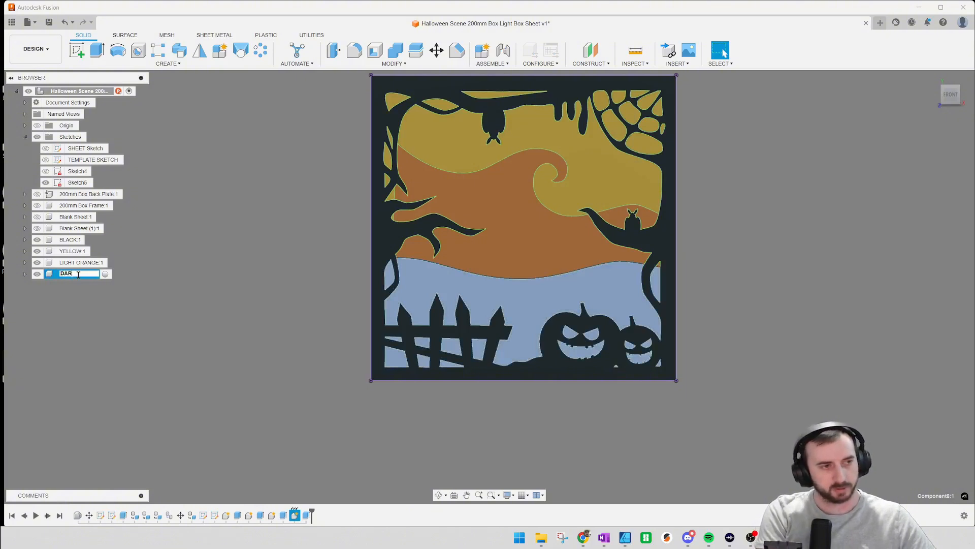
text(DARK ORANGE)
key(Return)
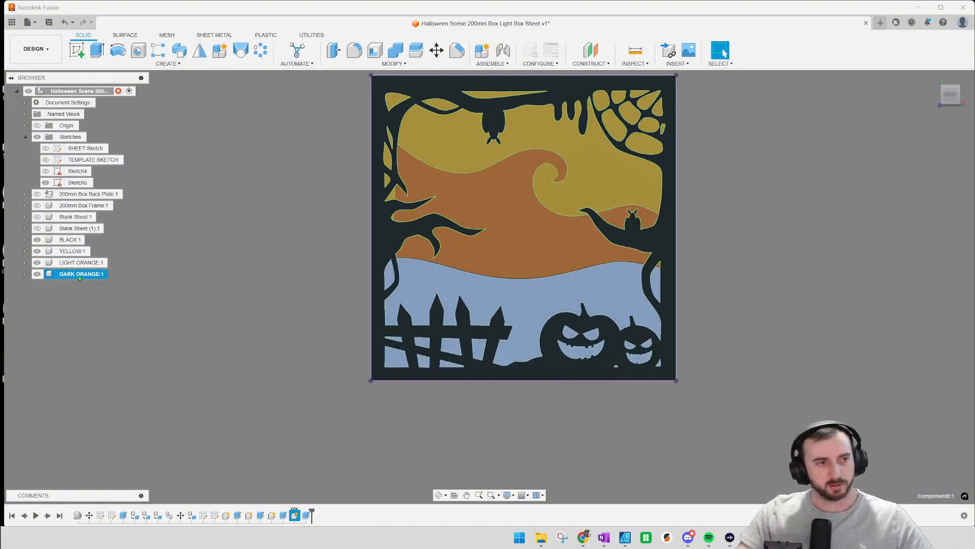
Apply the 3 Dark Orange library appearance to the DARK ORANGE component.
key(a)
scroll(866, 333, up, 5)
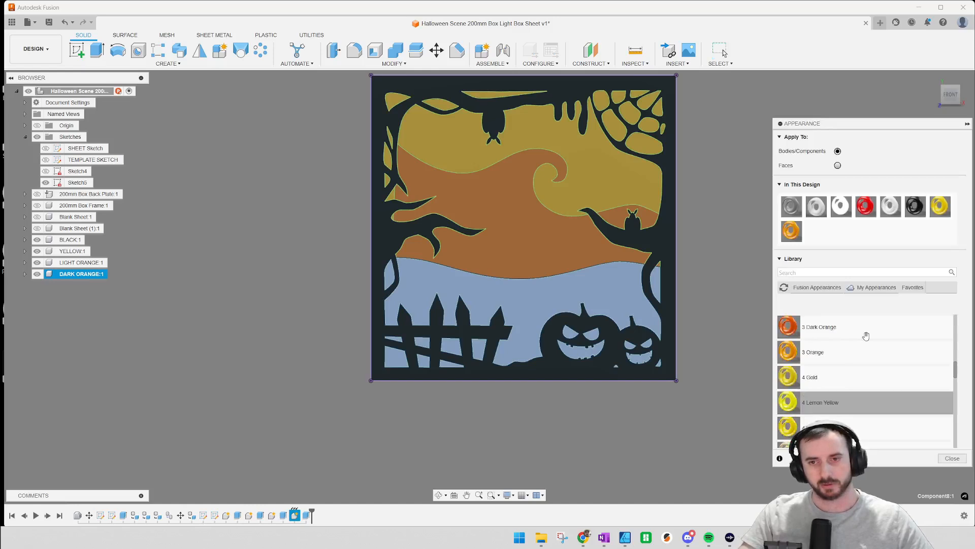
drag(850, 392, 102, 275)
click(952, 458)
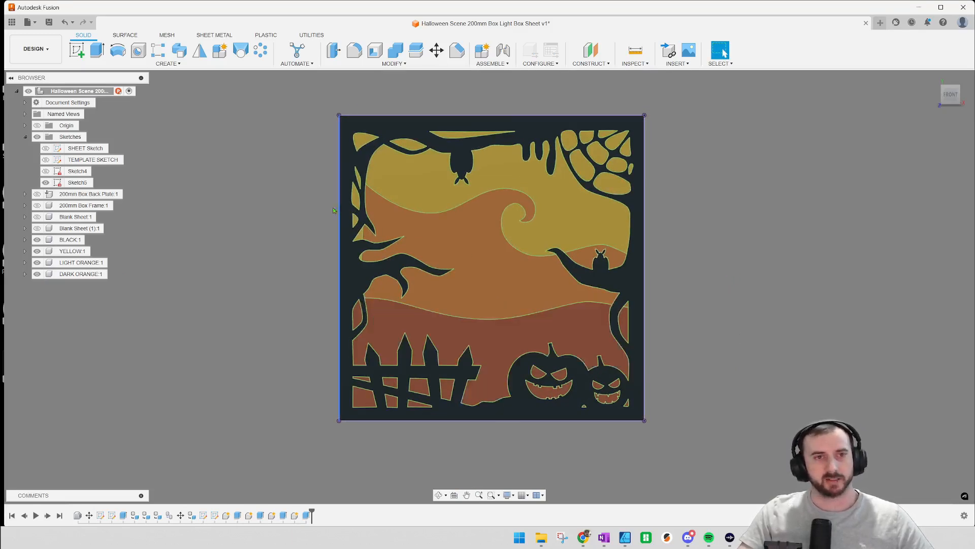
Inspect the coloured sheet from the back and front, including the pointed tip of the thin yellow sliver near the upper edge.
shift+middle_drag(264, 220, 386, 228)
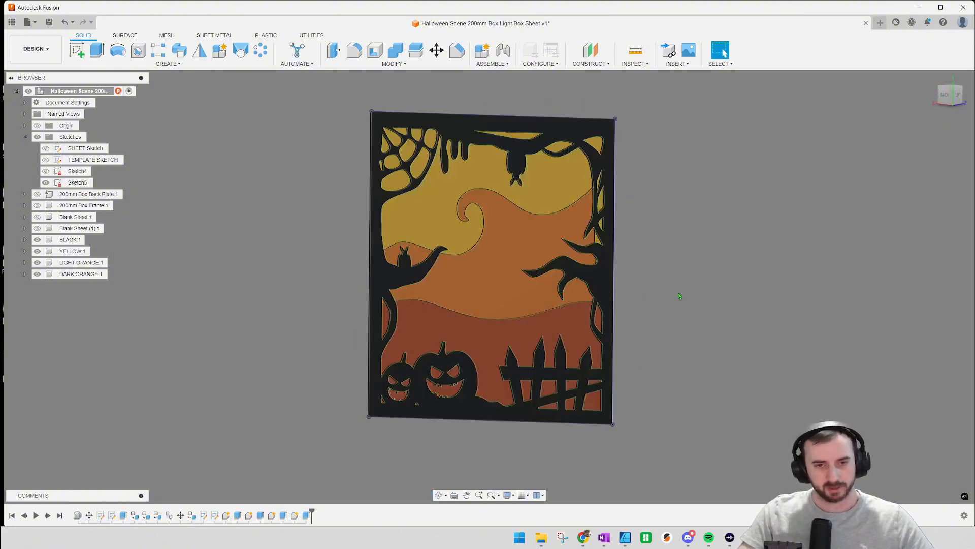
shift+middle_drag(699, 306, 582, 355)
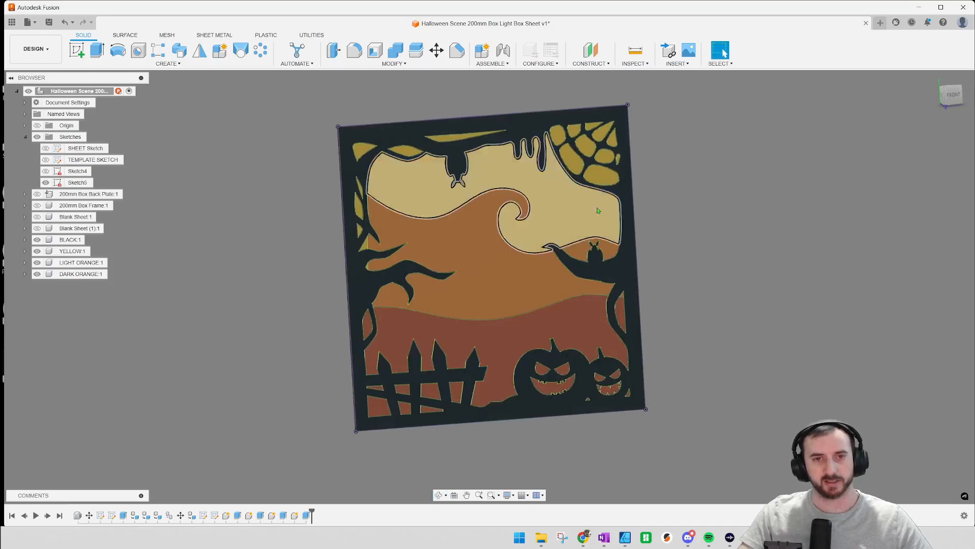
scroll(580, 131, up, 4)
scroll(480, 139, down, 1)
scroll(447, 136, up, 5)
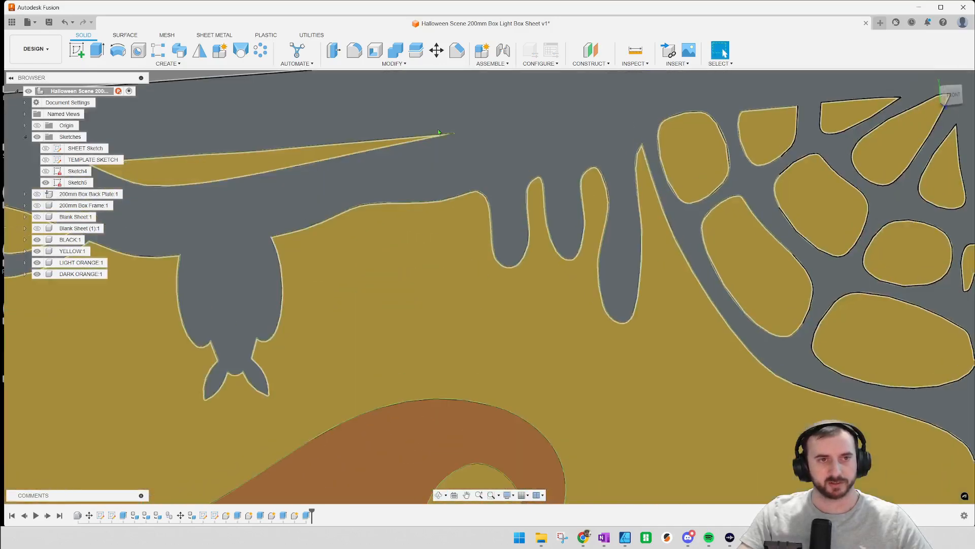
click(455, 135)
scroll(457, 135, down, 4)
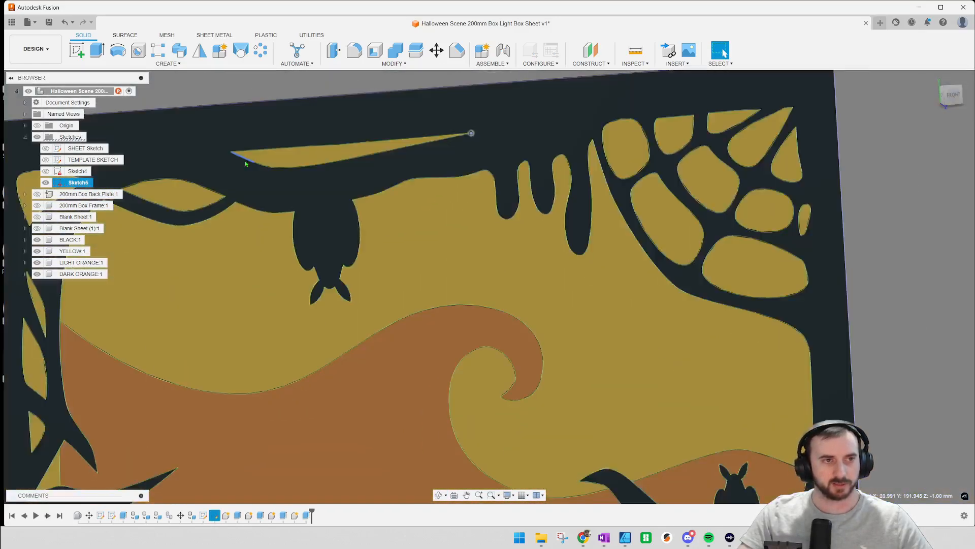
scroll(246, 163, down, 4)
middle_drag(397, 438, 393, 307)
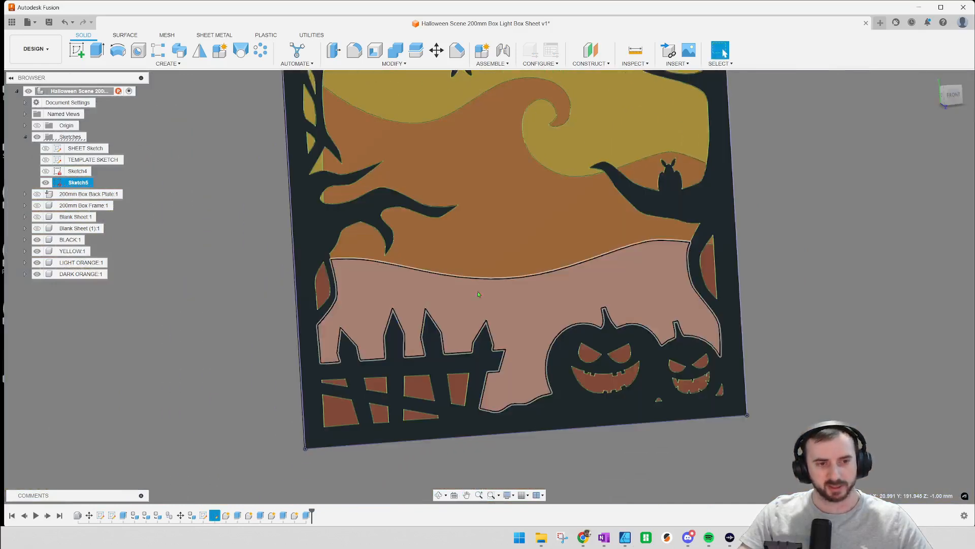
middle_drag(524, 235, 511, 260)
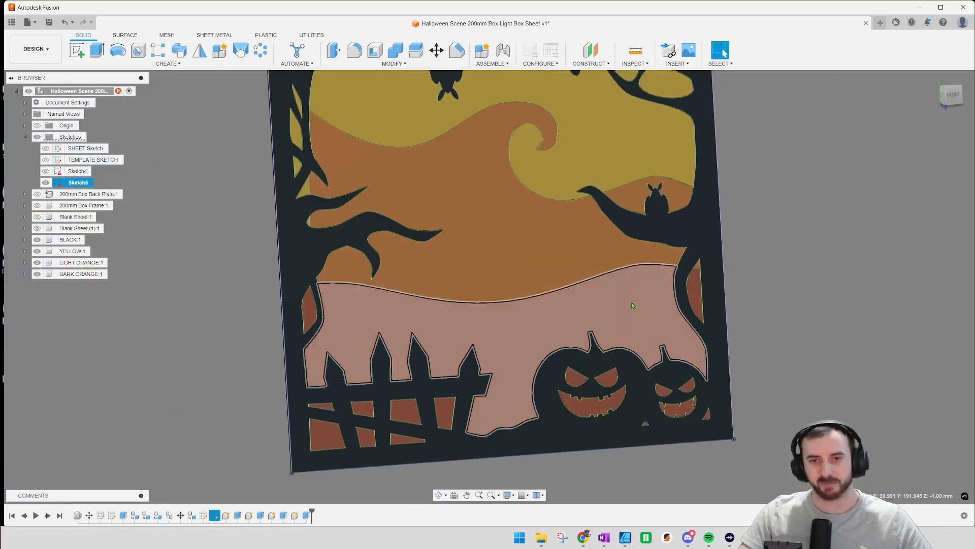
Examine the black silhouette around the bat, web and left trunk up close, checking its profile as one connected area.
scroll(532, 160, up, 8)
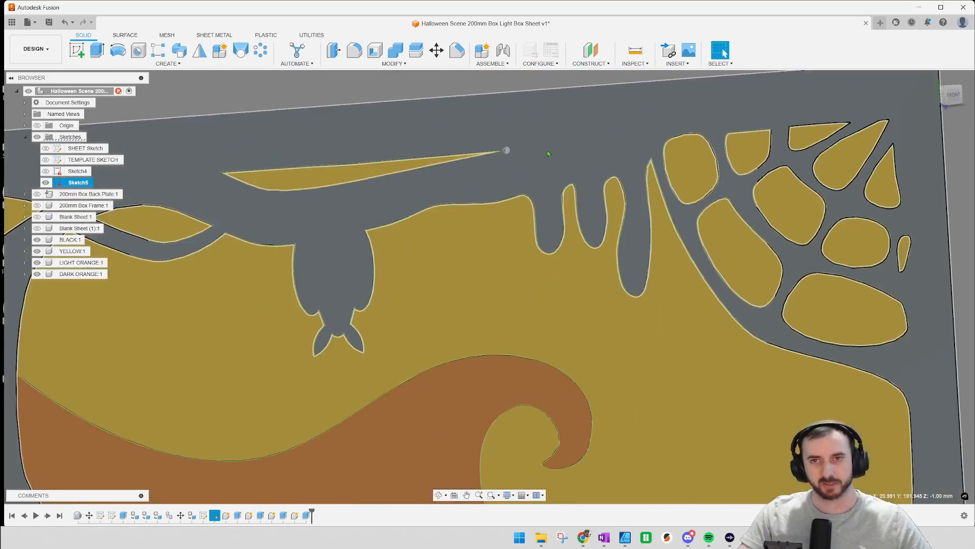
scroll(508, 148, down, 6)
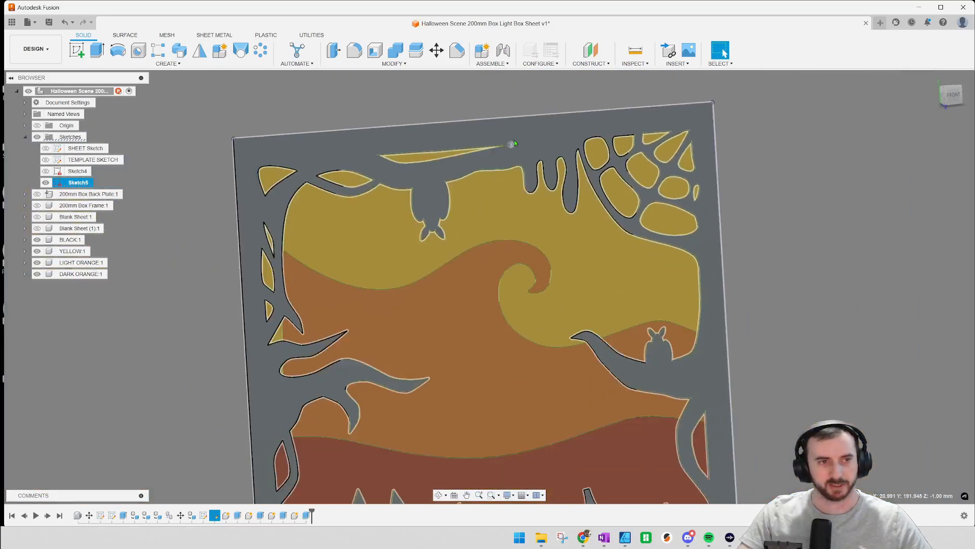
scroll(515, 144, down, 2)
click(253, 279)
scroll(354, 179, up, 5)
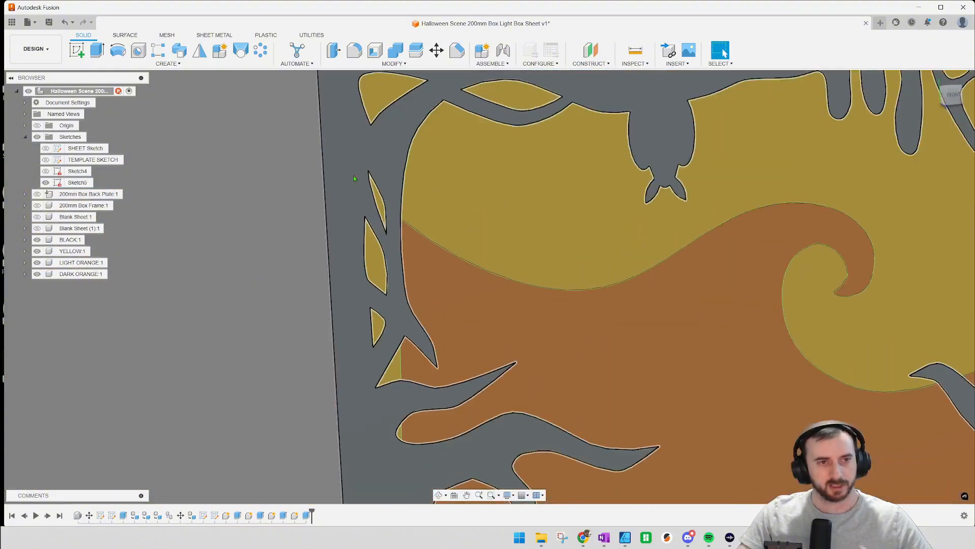
click(355, 179)
scroll(338, 205, down, 5)
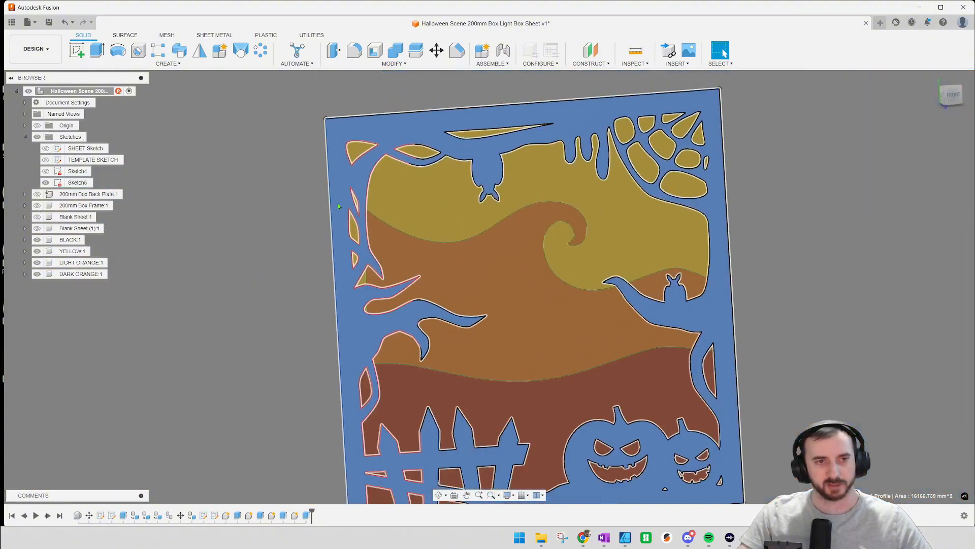
scroll(338, 205, down, 2)
click(303, 230)
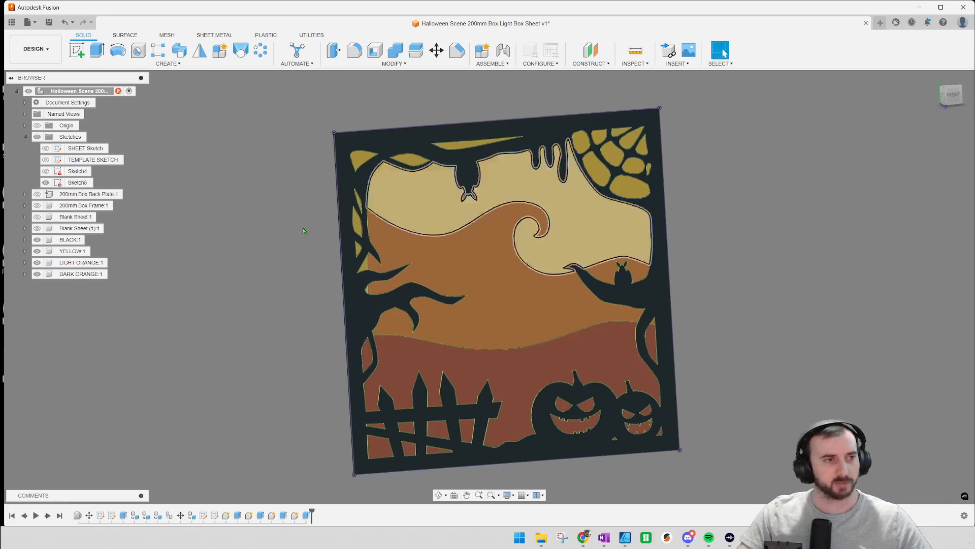
Export the BLACK component as an STL mesh named BLACK into the Halloween Scene project's STLs folder on the computer.
right_click(74, 239)
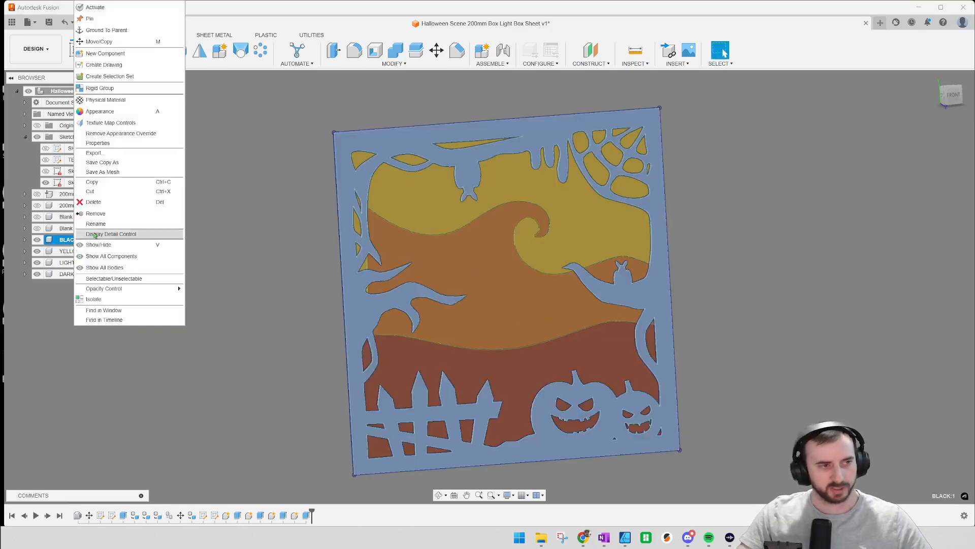
click(121, 173)
click(919, 286)
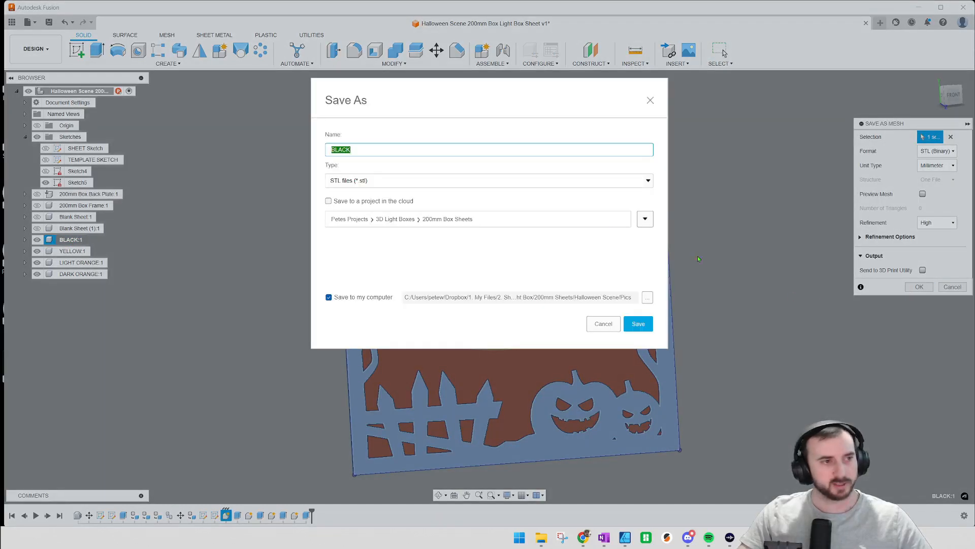
click(646, 297)
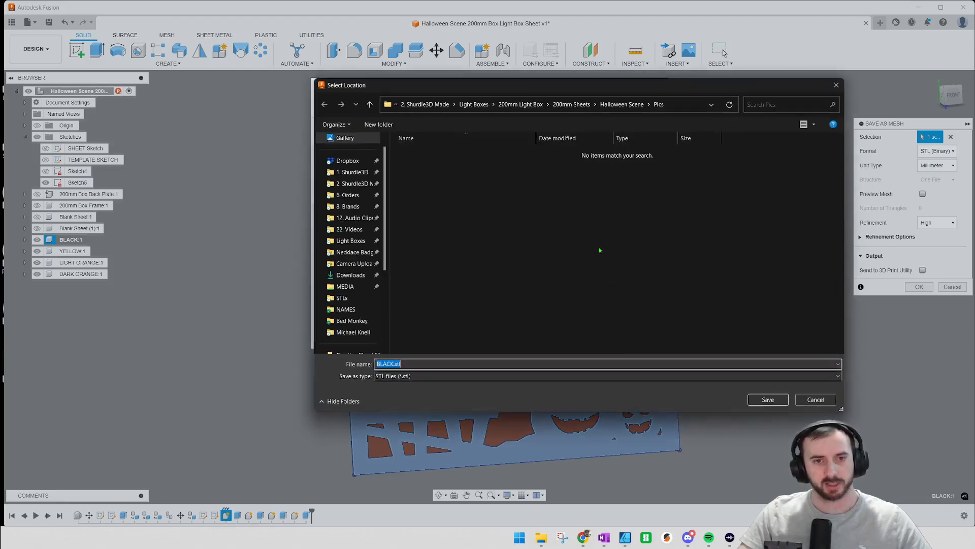
click(623, 104)
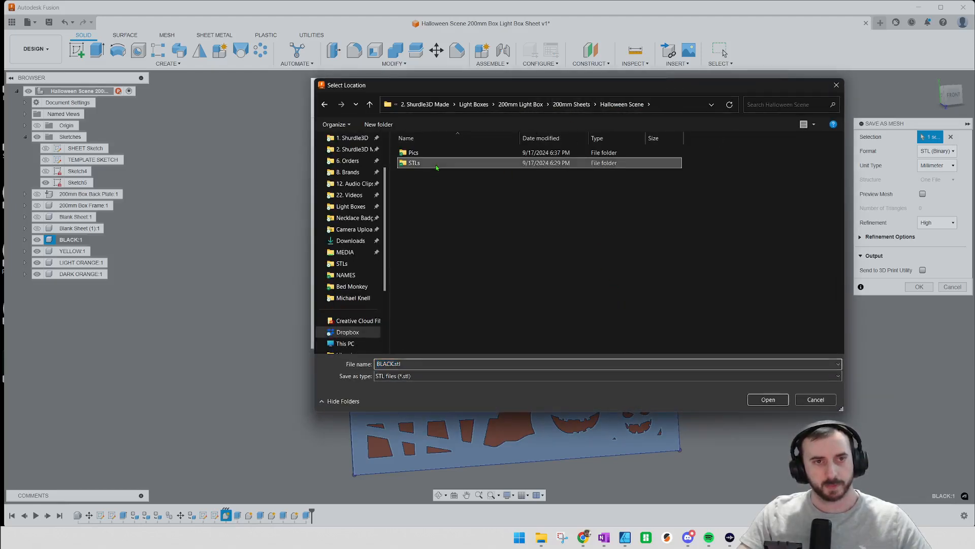
double_click(407, 159)
click(768, 399)
click(638, 324)
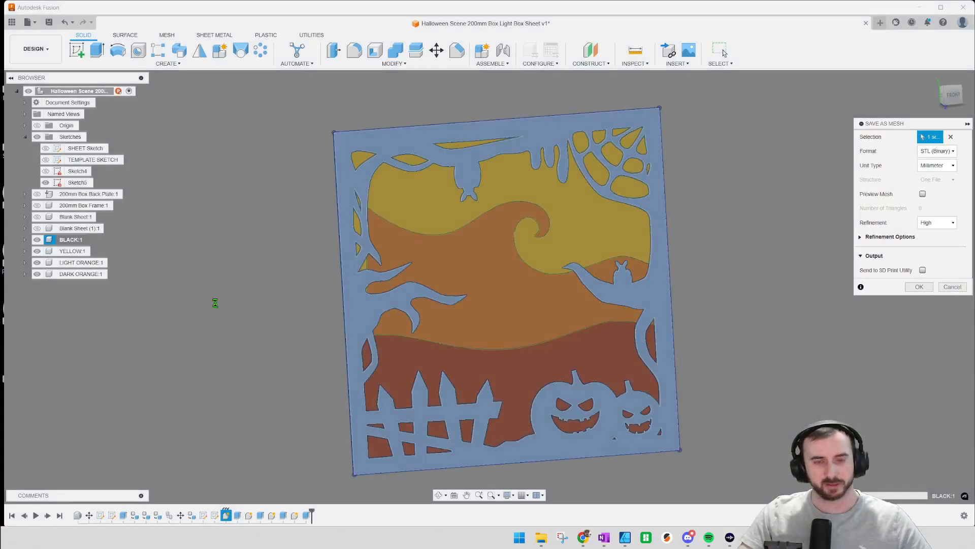
Export the YELLOW component as an STL mesh under its component name.
right_click(66, 251)
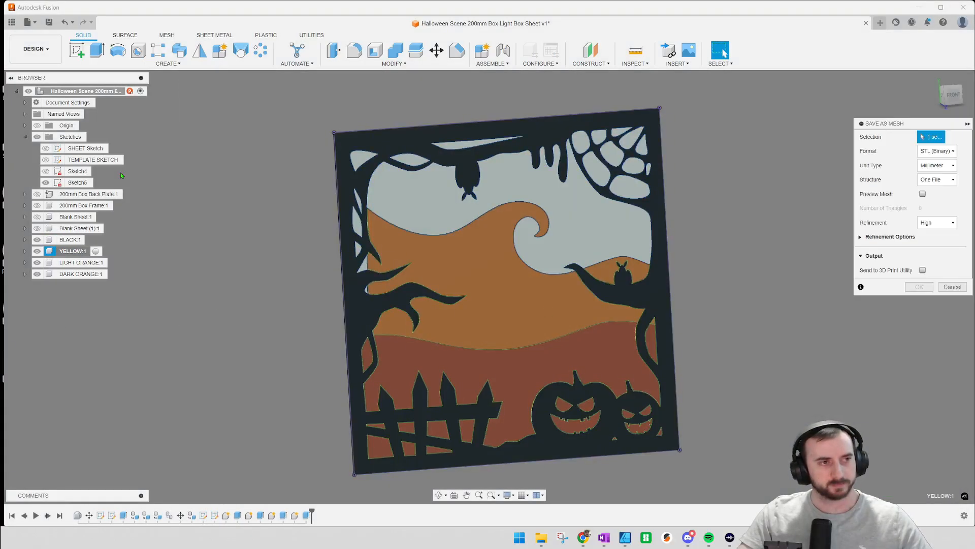
click(94, 171)
key(Return)
key(Return)
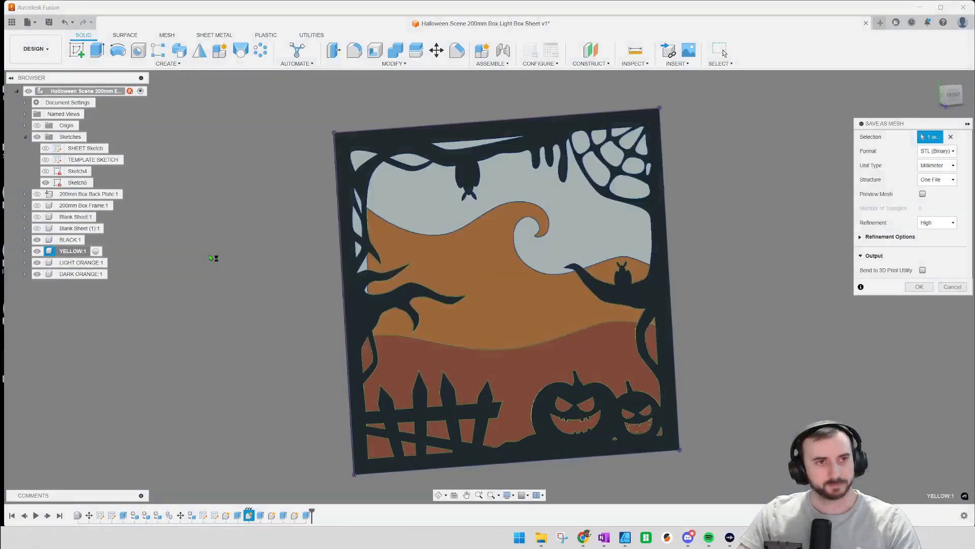
Export the LIGHT ORANGE component as an STL mesh under its component name.
right_click(81, 262)
click(110, 172)
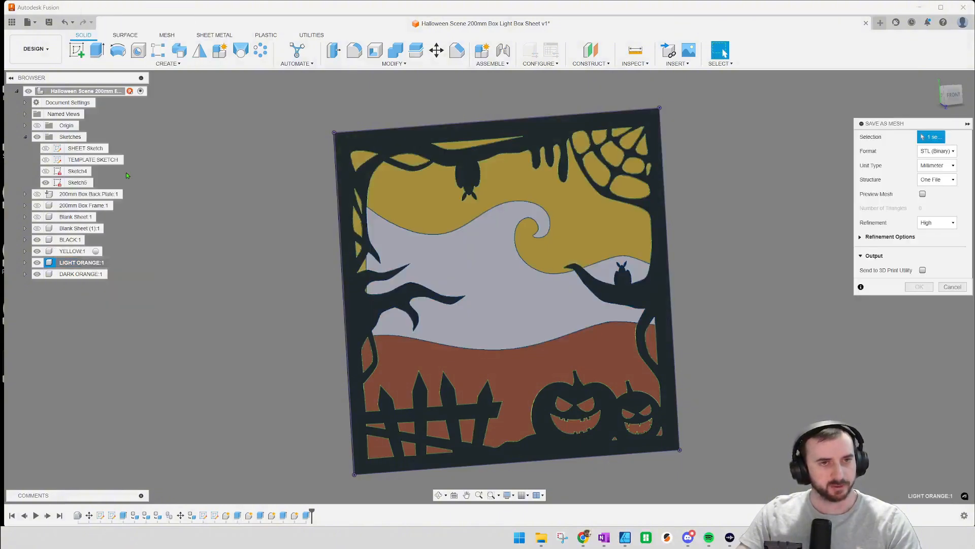
key(Return)
key(Return)
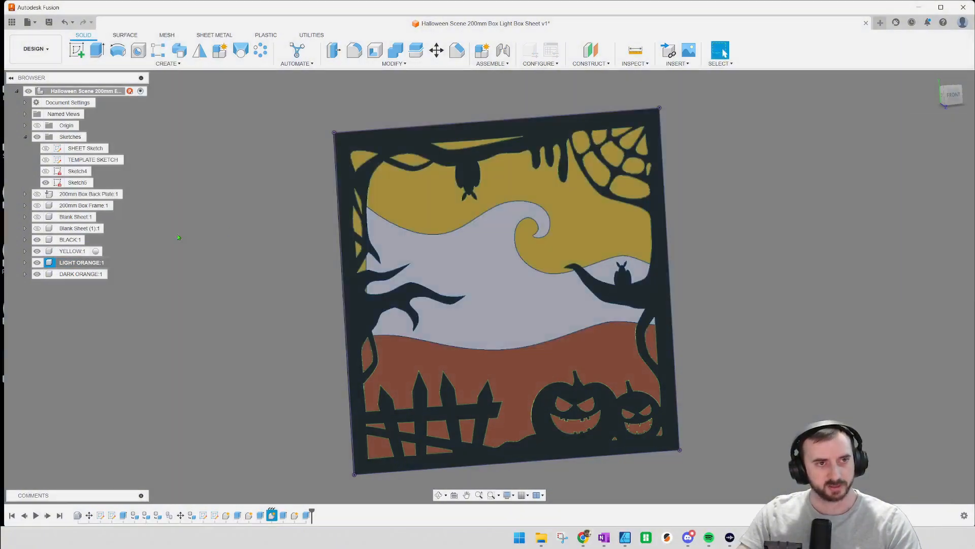
Export the DARK ORANGE component as an STL mesh under its component name.
right_click(81, 274)
click(127, 170)
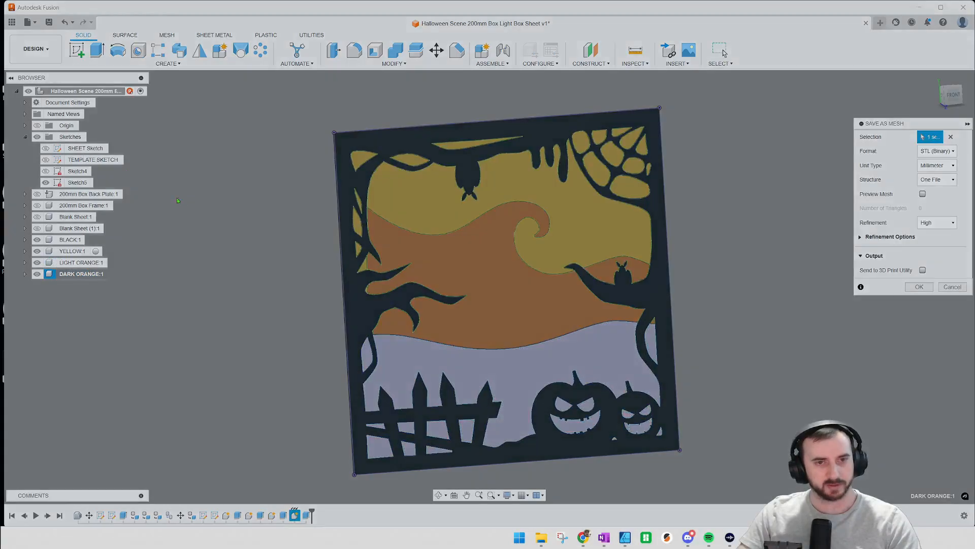
key(Return)
key(Return)
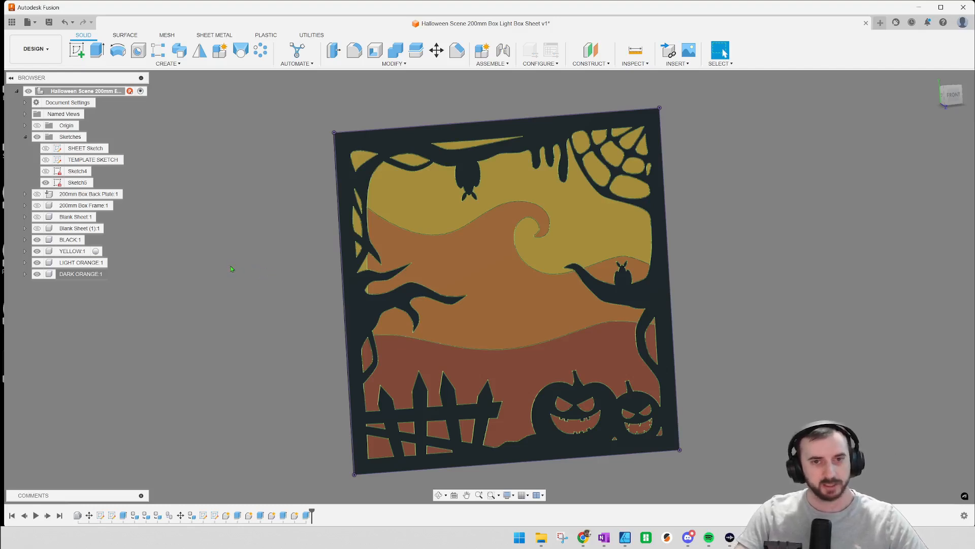
middle_drag(228, 278, 216, 271)
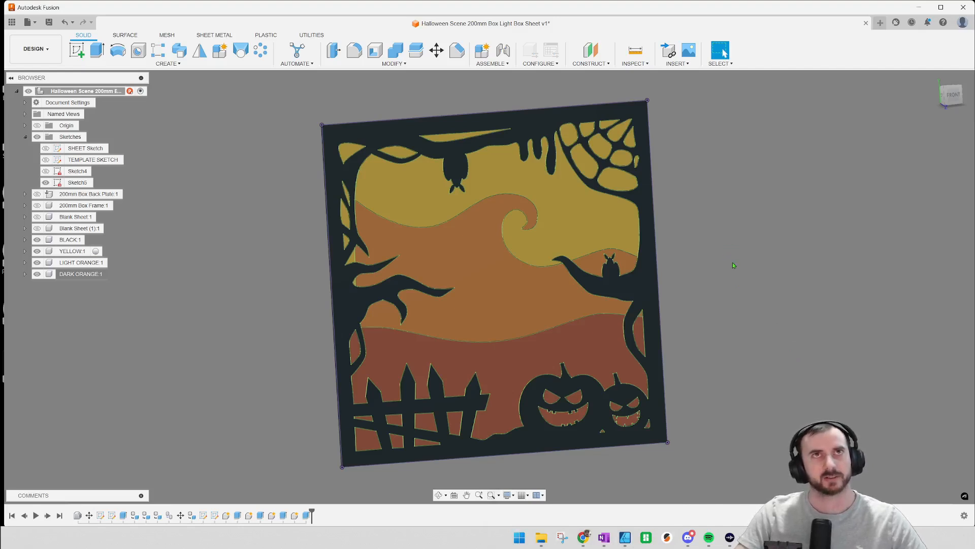
middle_drag(732, 262, 729, 261)
click(950, 97)
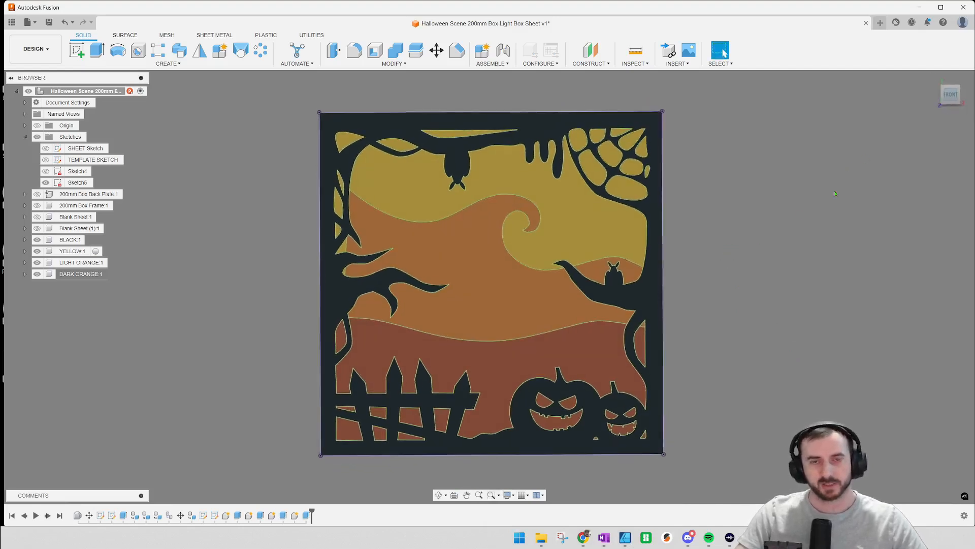
Switch to Bambu Studio and open the recent project Light Box BAMBU STUDIO 3MF.3mf.
mouse_move(590, 545)
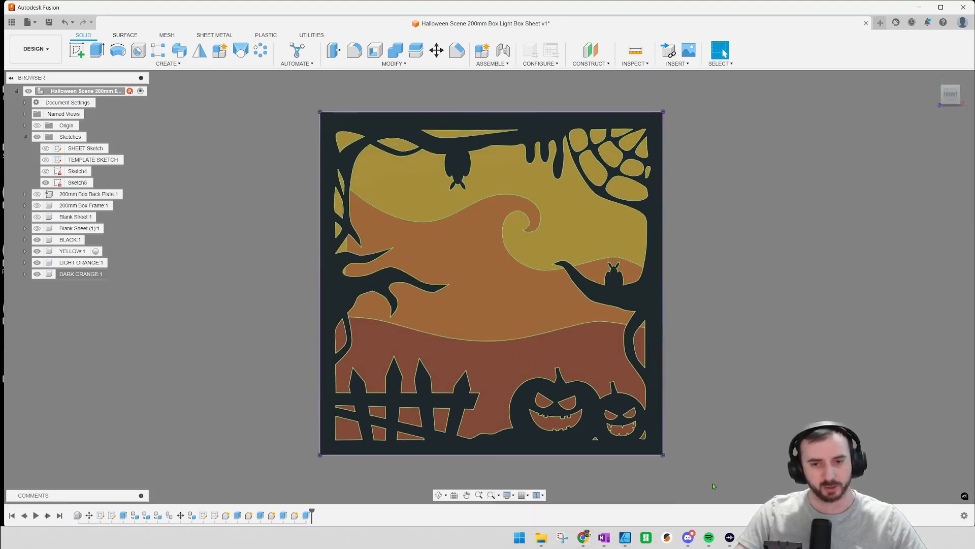
click(649, 543)
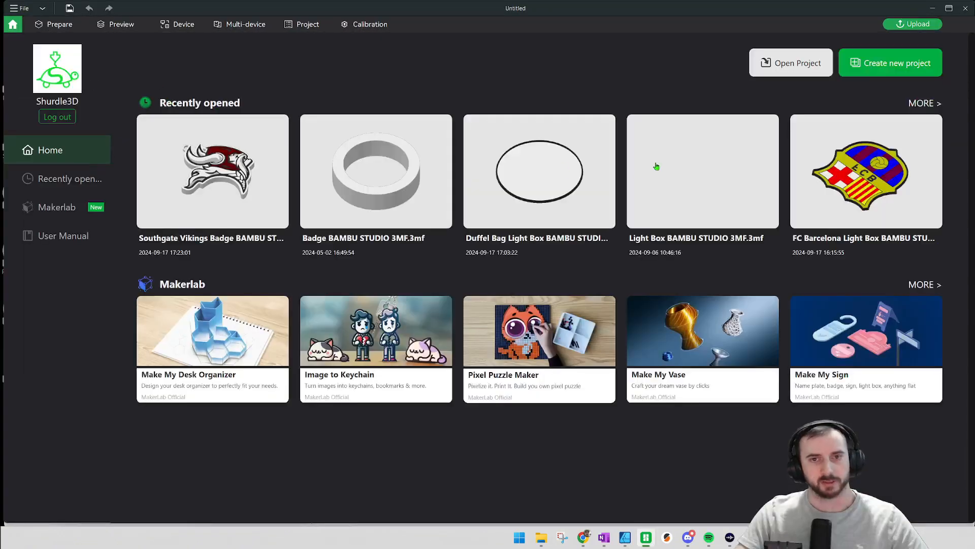
click(656, 167)
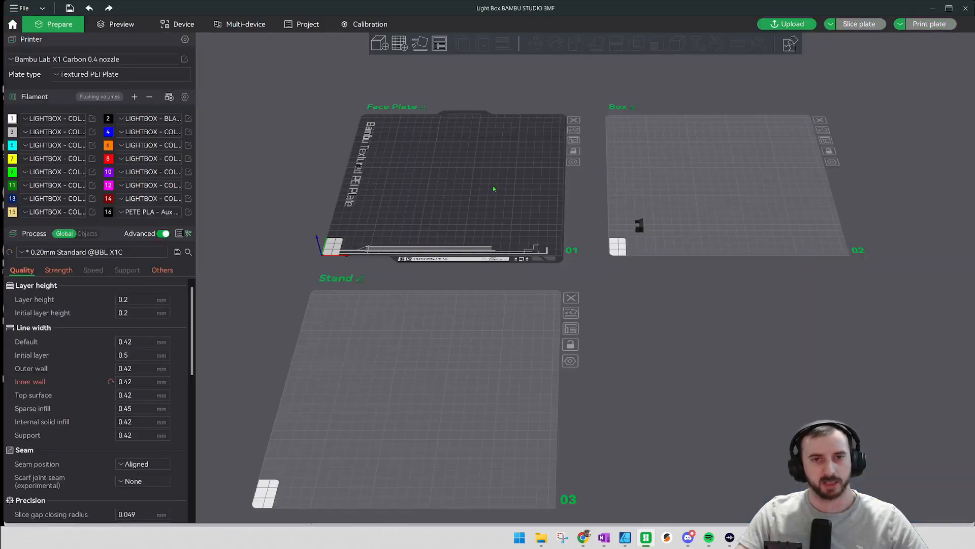
Load the BLACK, DARK ORANGE, LIGHT ORANGE and YELLOW STLs onto the Face Plate as a single object with multiple parts.
mouse_move(493, 186)
mouse_down()
mouse_move(484, 207)
mouse_move(485, 194)
mouse_up()
middle_drag(547, 179, 586, 248)
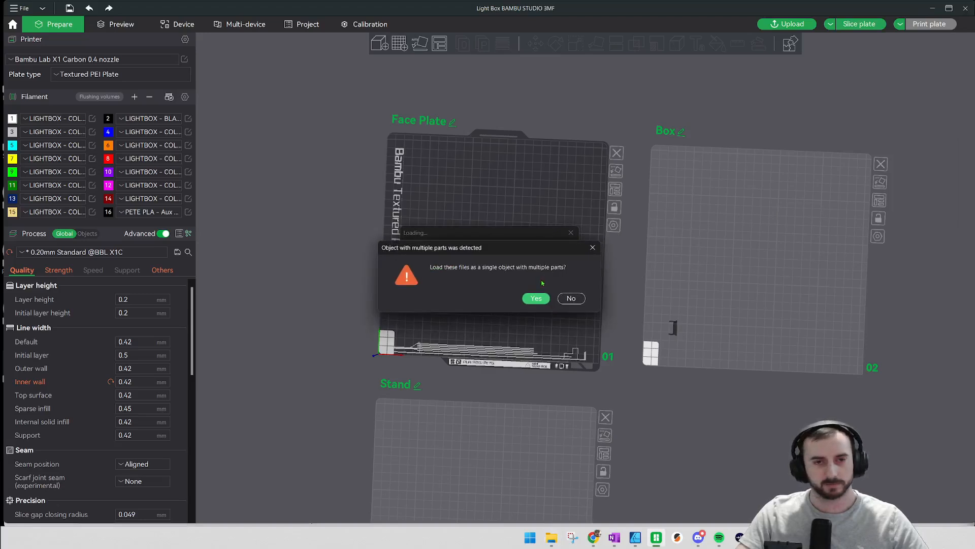
click(536, 299)
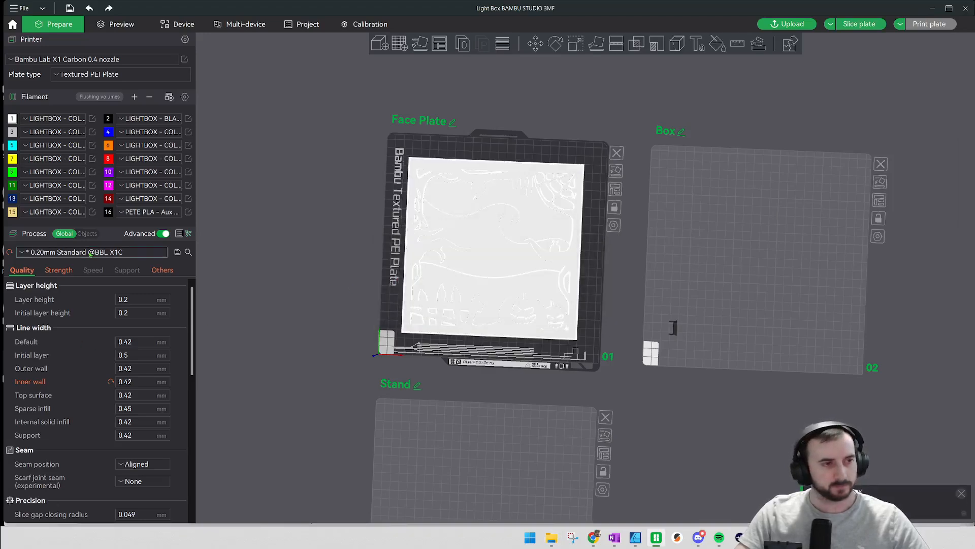
Assign filament 2 to the BLACK.stl part and filament 6 to the DARK ORANGE.stl part.
click(89, 233)
click(160, 289)
key(2)
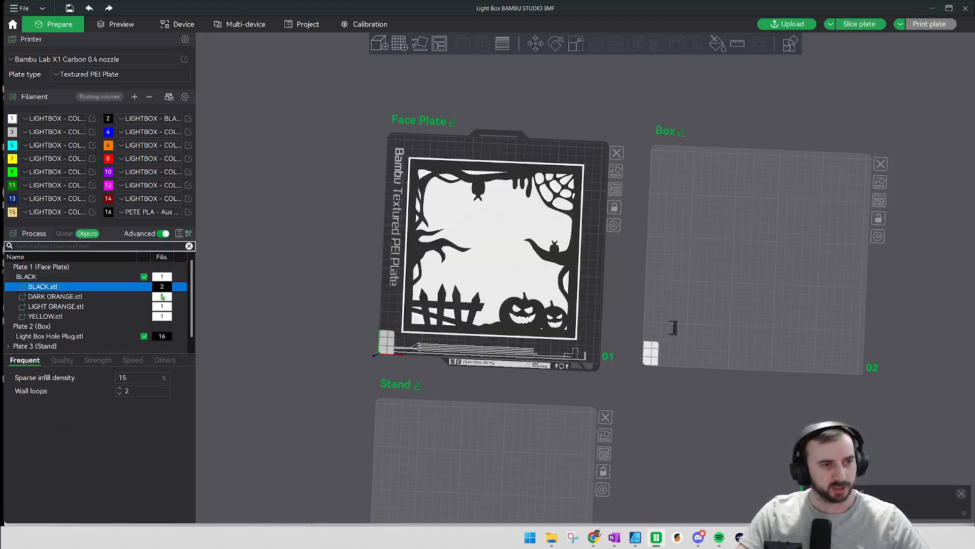
click(163, 300)
click(163, 301)
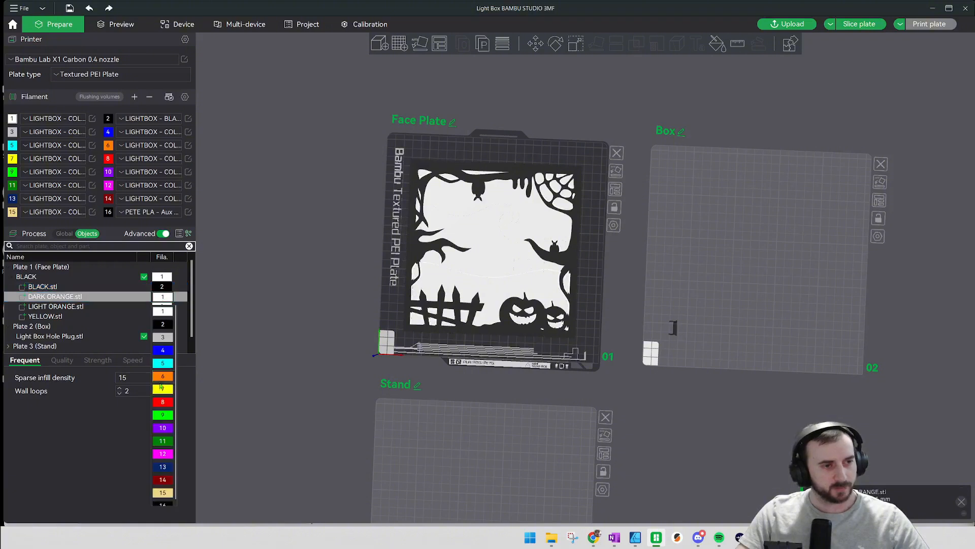
click(162, 376)
Change the colour of filament 8 to a light peach orange, RGB 255, 176, 138.
click(162, 306)
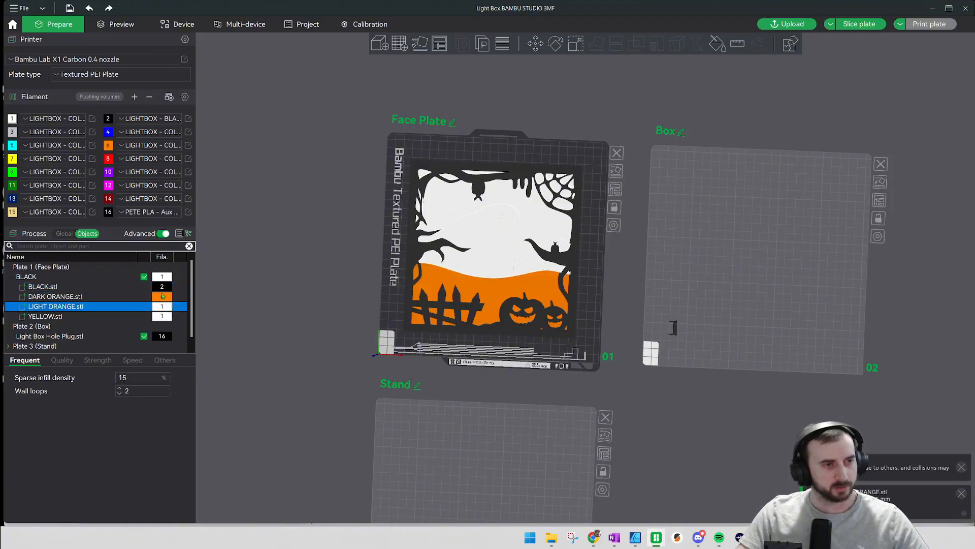
click(108, 159)
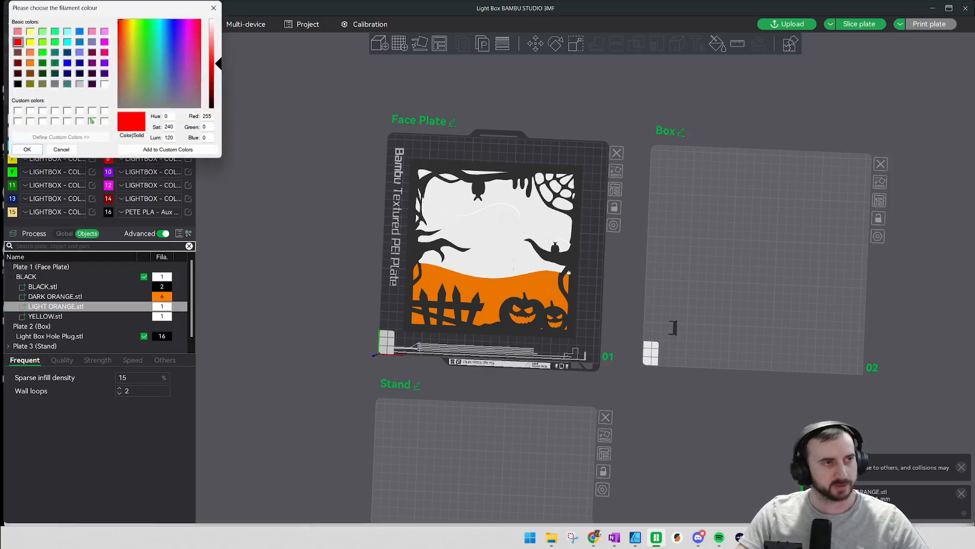
click(31, 52)
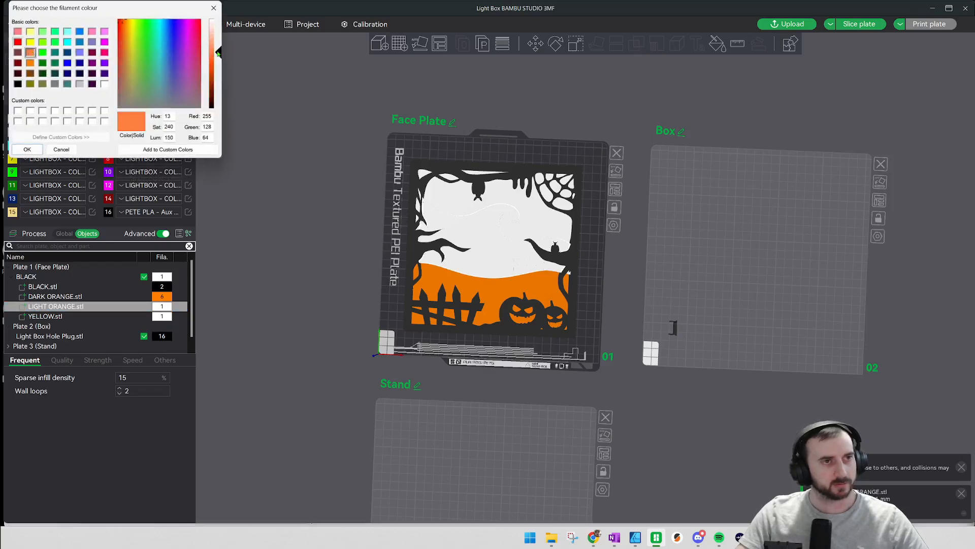
drag(218, 53, 218, 43)
click(37, 150)
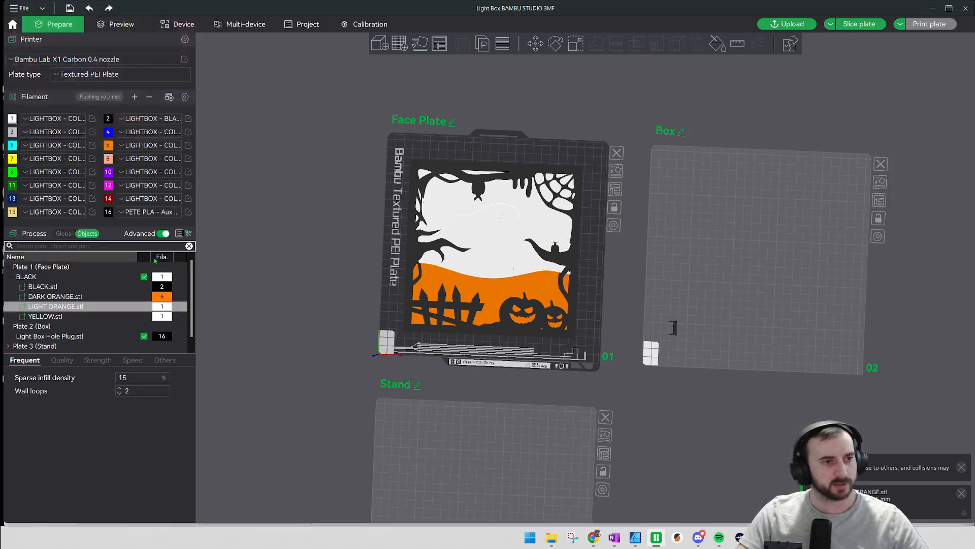
Assign filament 8 to the LIGHT ORANGE.stl part and filament 7 to the YELLOW.stl part.
click(159, 309)
click(162, 307)
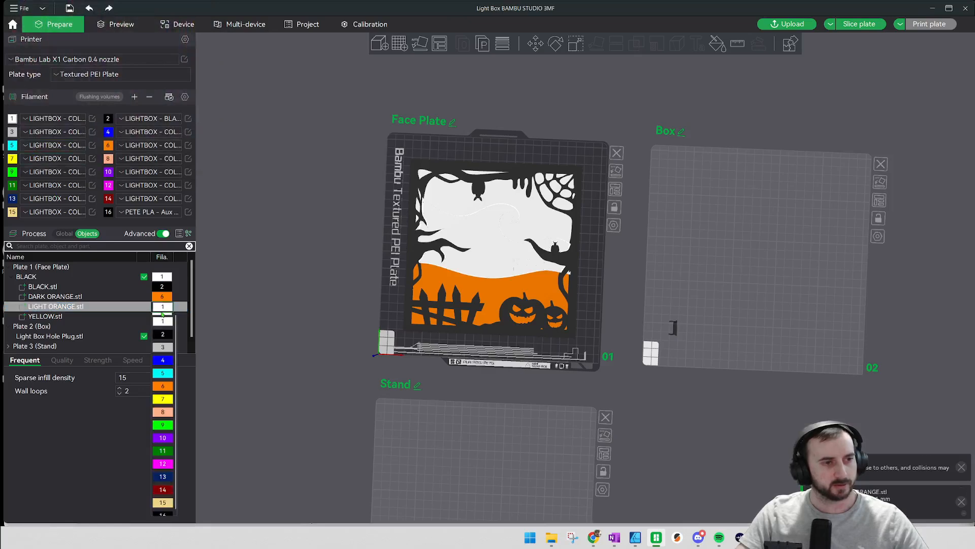
click(163, 412)
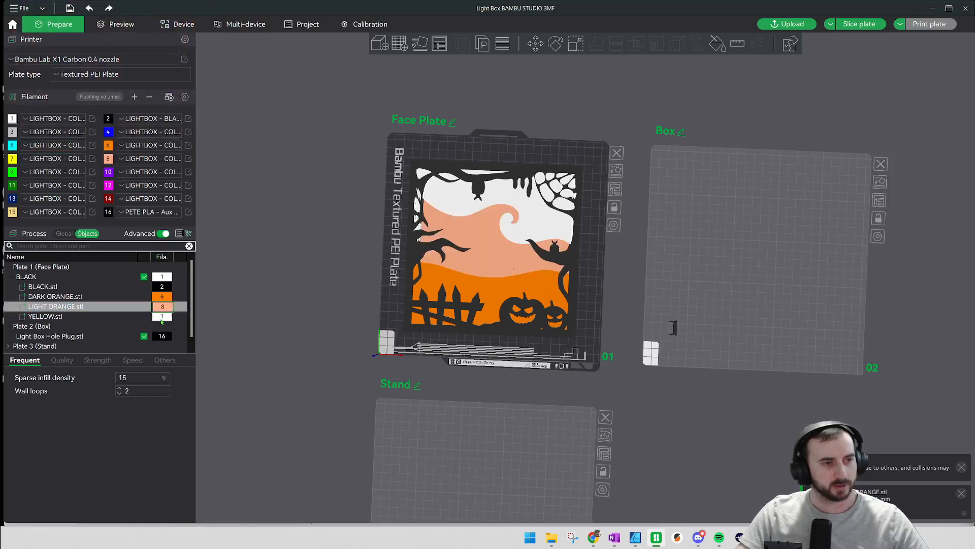
click(162, 317)
key(7)
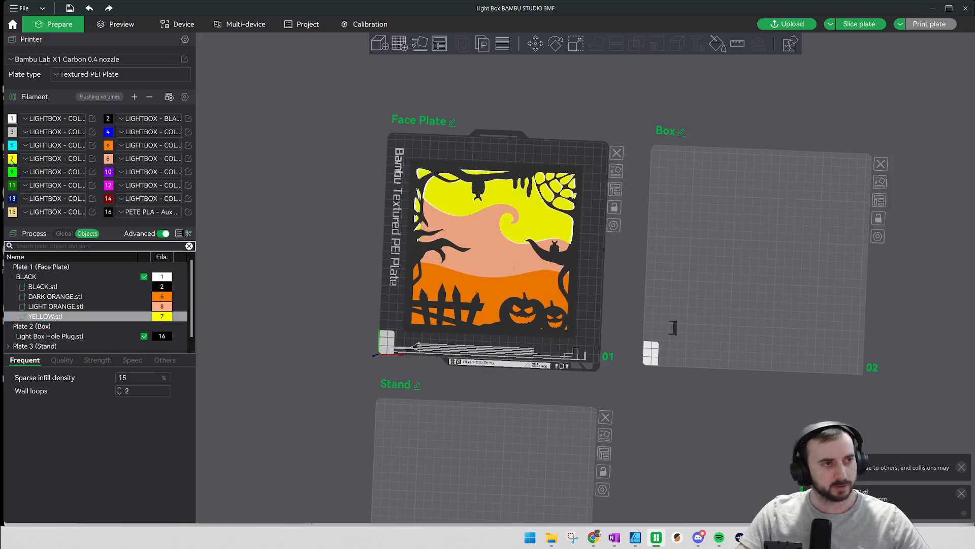
Change the colour of filament 7 to a warmer golden yellow.
click(12, 159)
drag(126, 24, 131, 27)
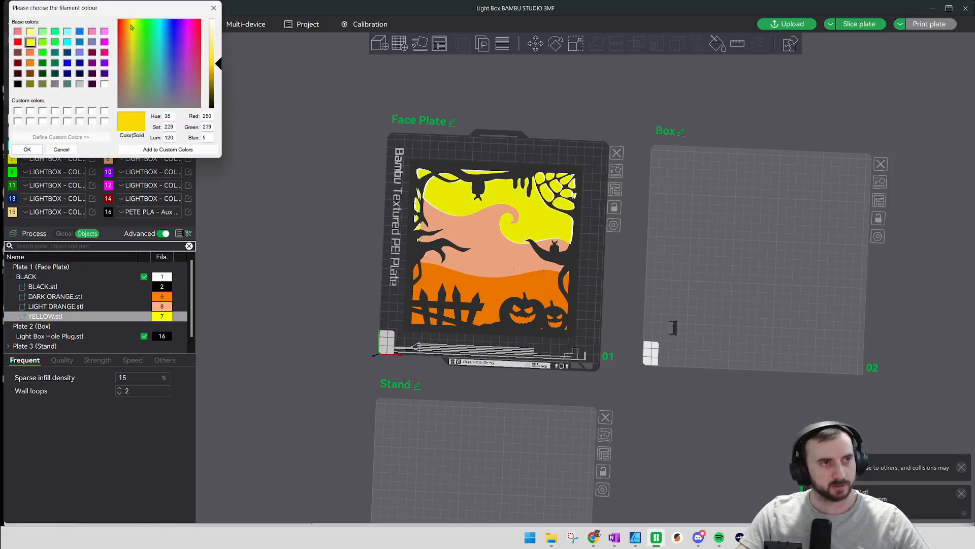
click(133, 28)
click(29, 149)
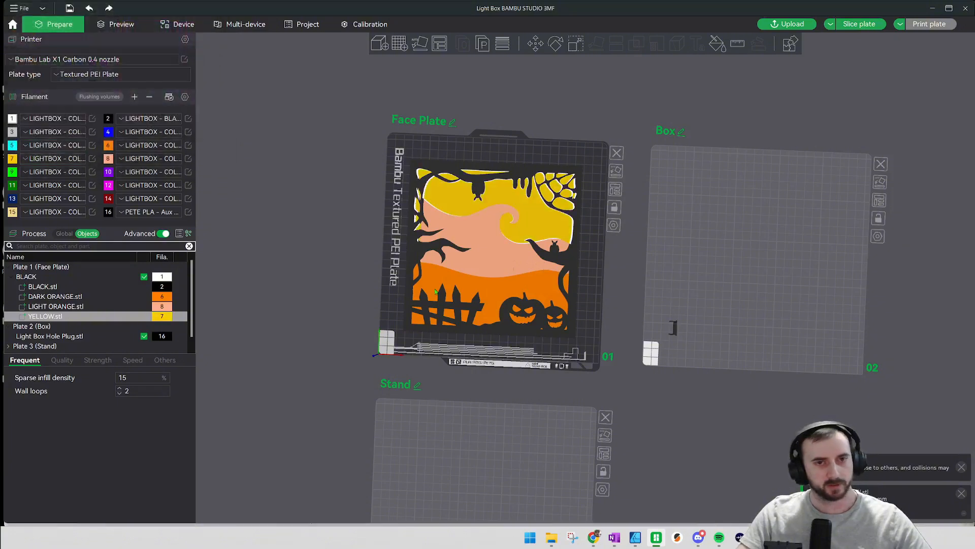
Change the colour of filament 8 to a yellowish light orange, about RGB 247, 173, 64.
click(160, 308)
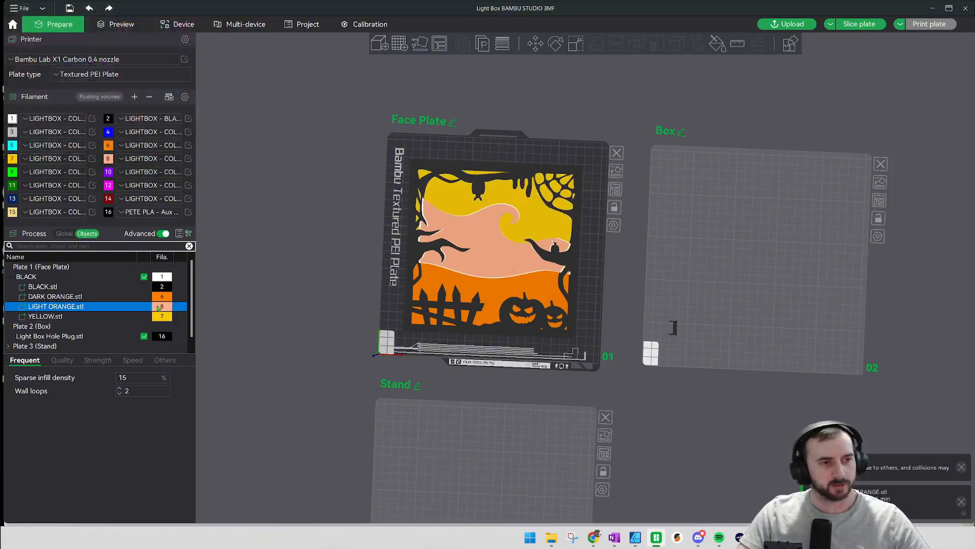
click(107, 158)
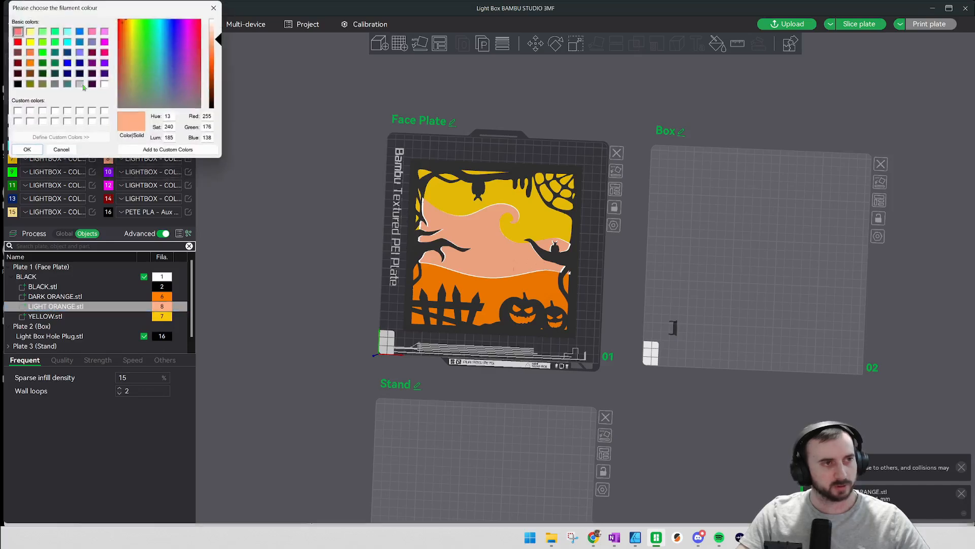
click(126, 28)
drag(127, 31, 127, 27)
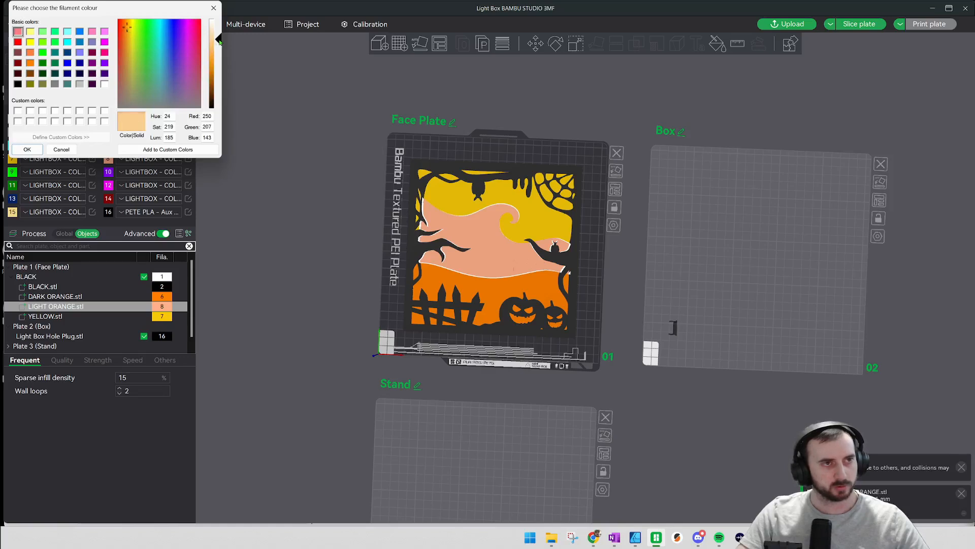
drag(219, 41, 218, 57)
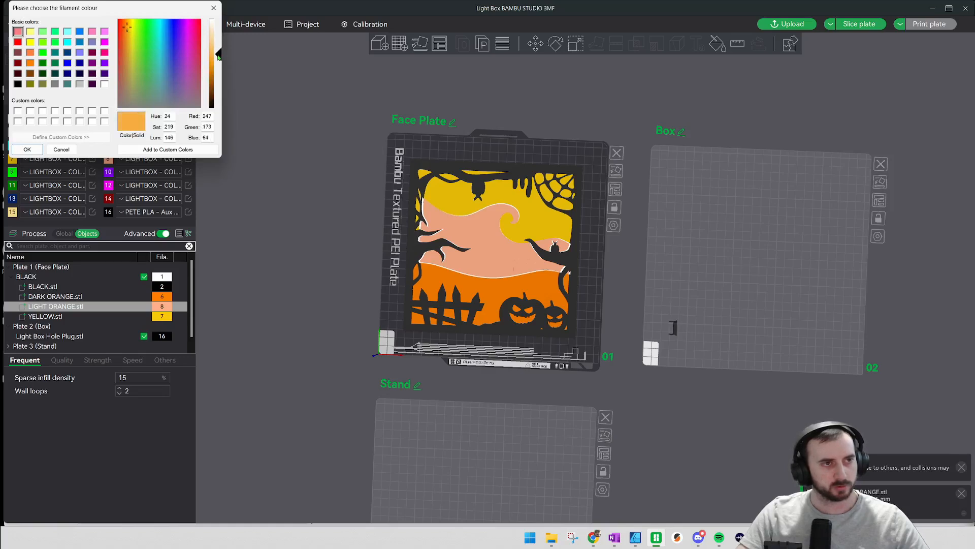
click(34, 150)
Select the multi-part sheet object on the Face Plate and inspect its filament colours up close.
click(338, 209)
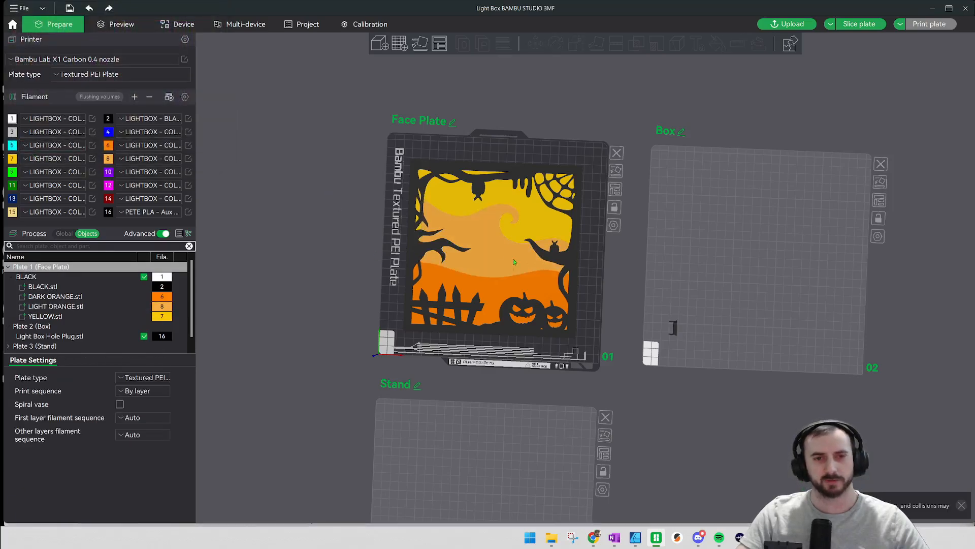
scroll(483, 248, up, 5)
click(516, 204)
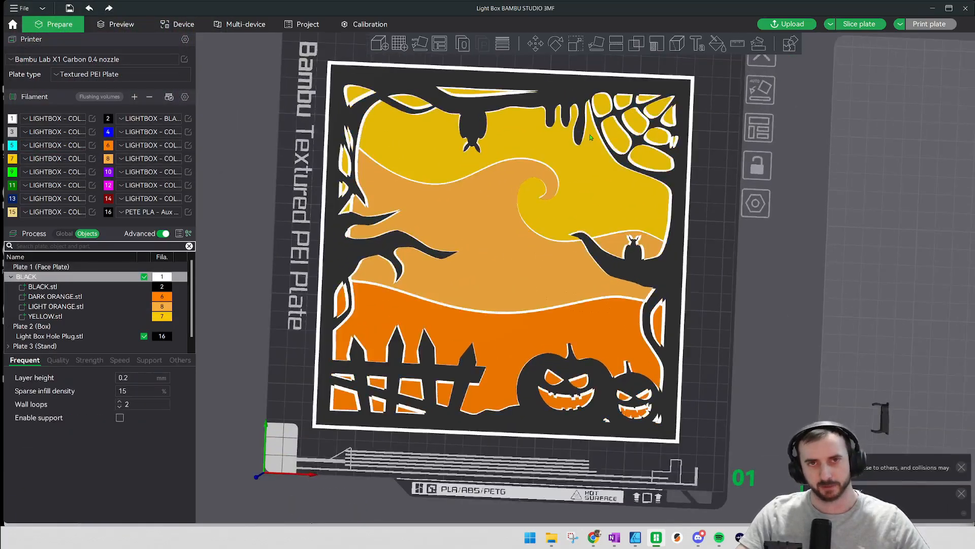
Flip the Halloween scene sheet with Lay on Face so its artwork side rests on the Face Plate.
click(597, 44)
click(555, 213)
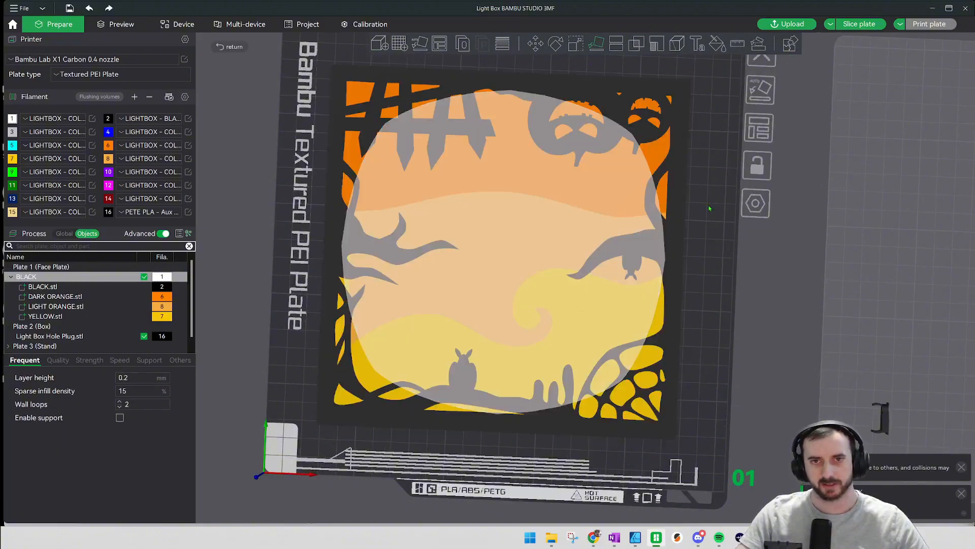
click(709, 208)
Reposition the flipped sheet toward the back-left of the Face Plate and check its placement from above.
mouse_move(707, 315)
mouse_down()
mouse_move(703, 212)
mouse_move(711, 311)
mouse_up()
drag(599, 286, 610, 251)
scroll(628, 296, down, 5)
drag(626, 286, 663, 344)
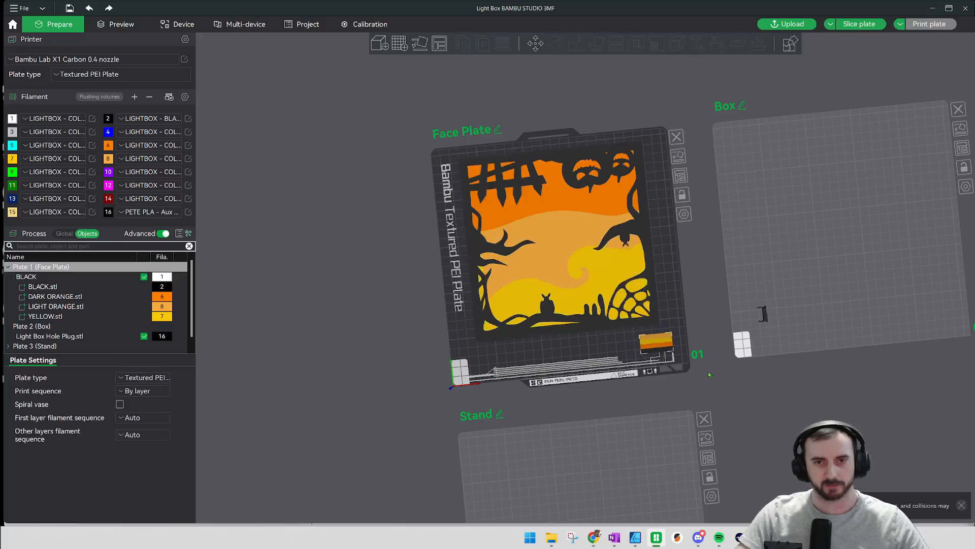
drag(605, 273, 543, 248)
click(647, 275)
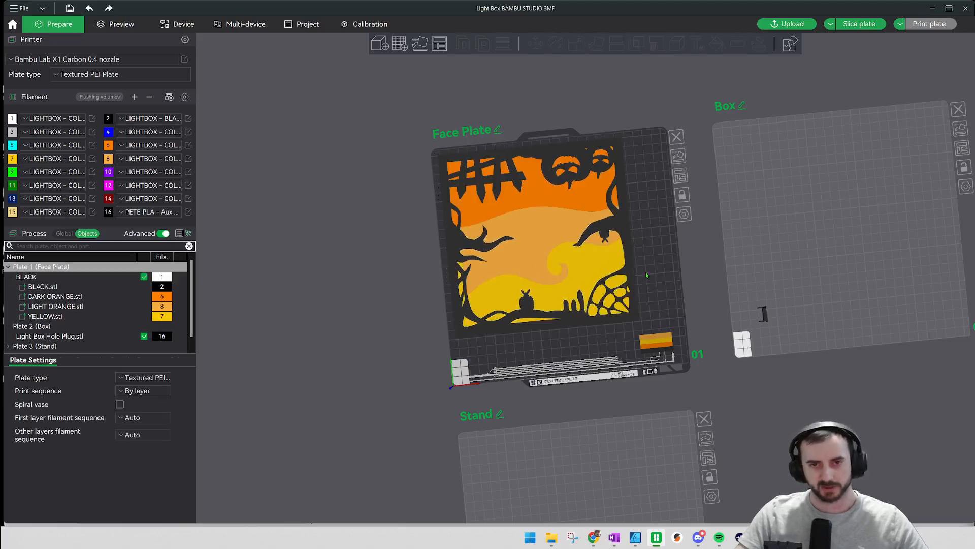
scroll(475, 370, up, 6)
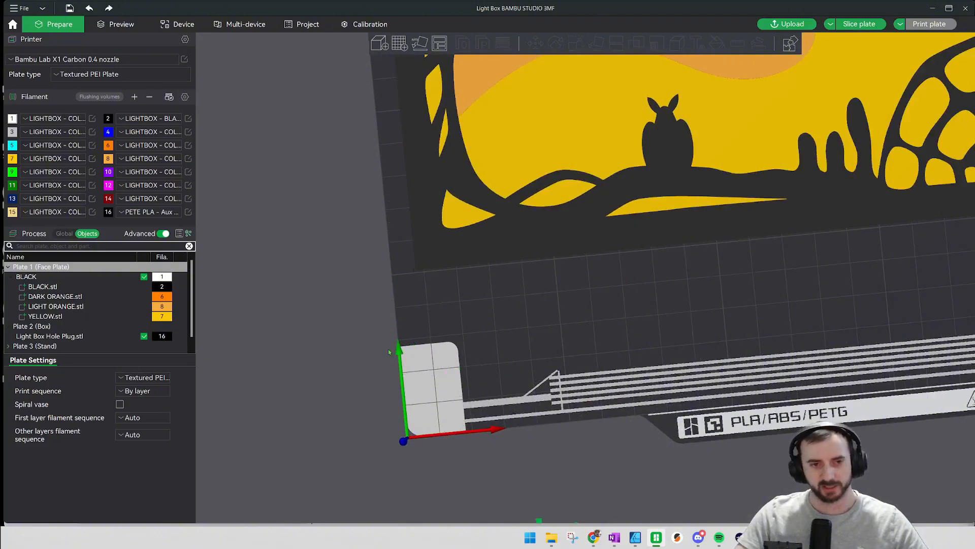
scroll(389, 351, down, 5)
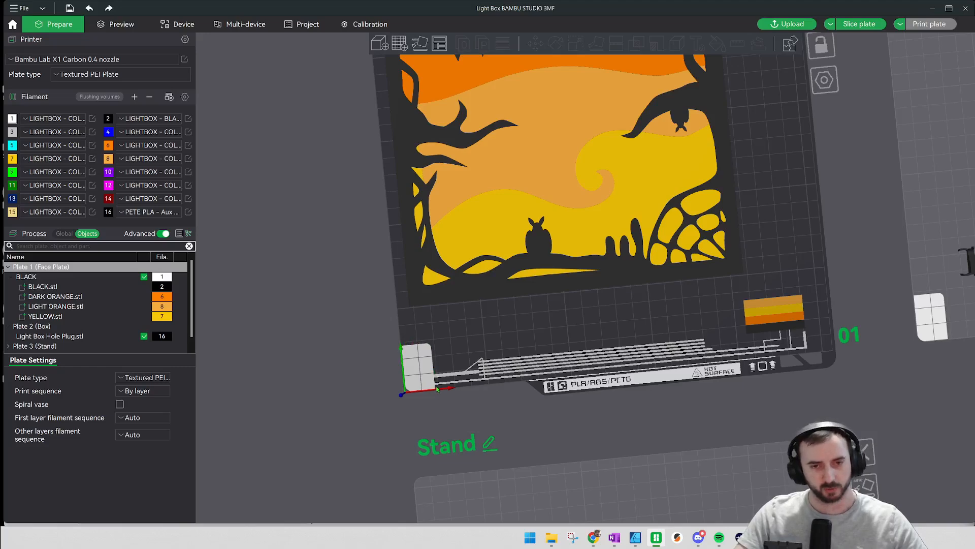
key(1)
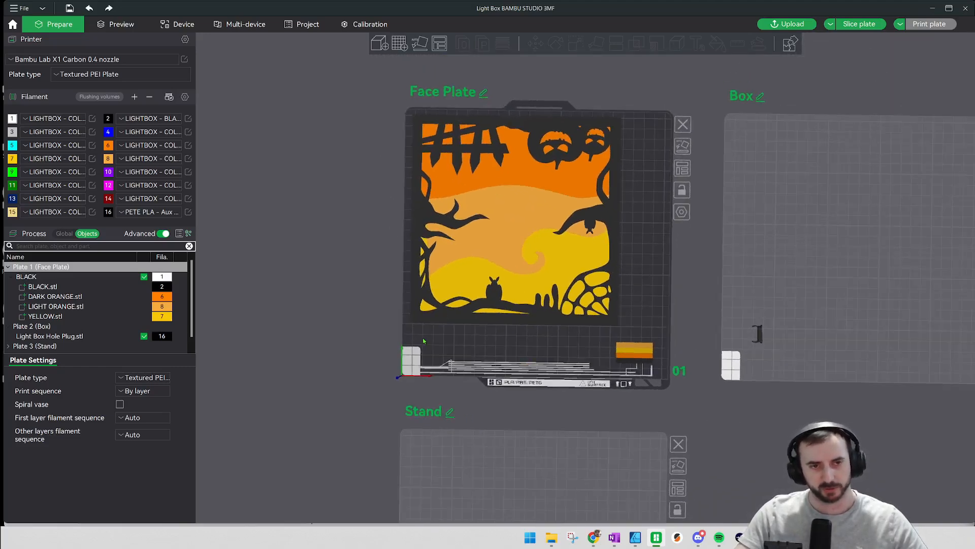
click(533, 247)
scroll(538, 231, down, 2)
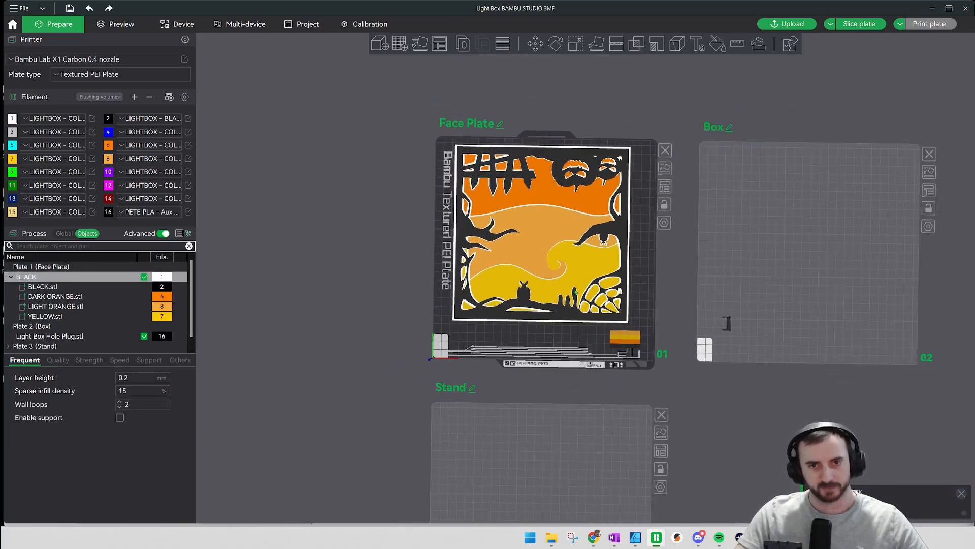
Slice the Face Plate and inspect the sliced scene up close before returning to model preparation.
click(545, 339)
click(558, 269)
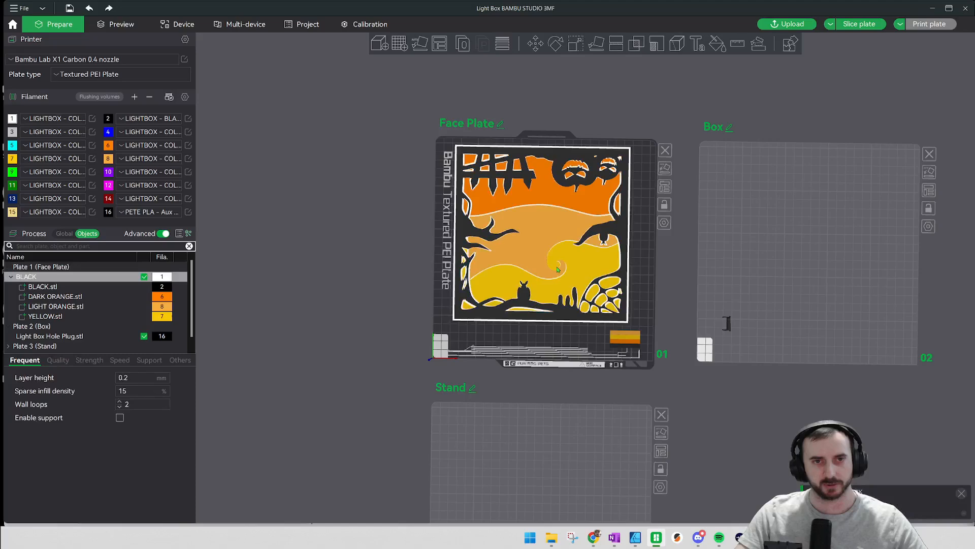
click(548, 340)
drag(543, 339, 544, 341)
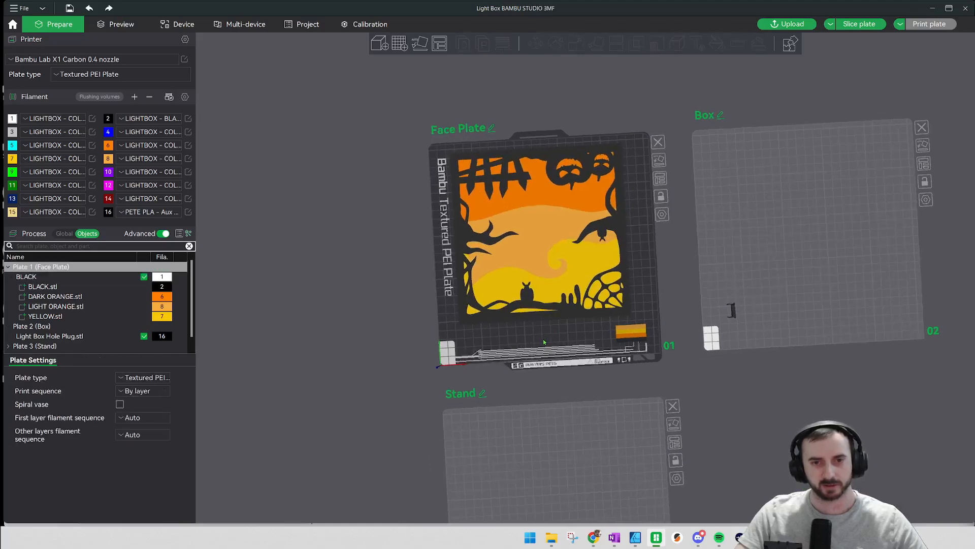
click(540, 236)
click(641, 273)
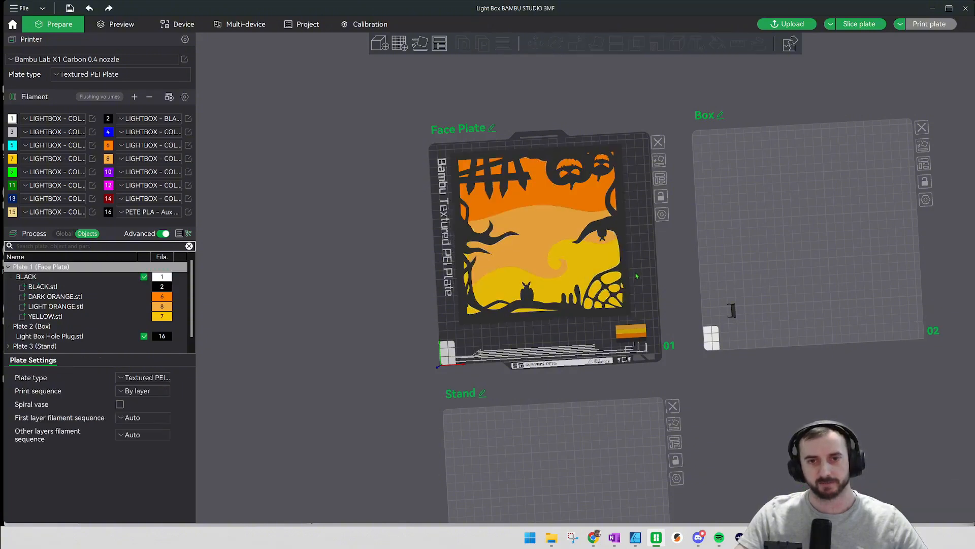
click(858, 26)
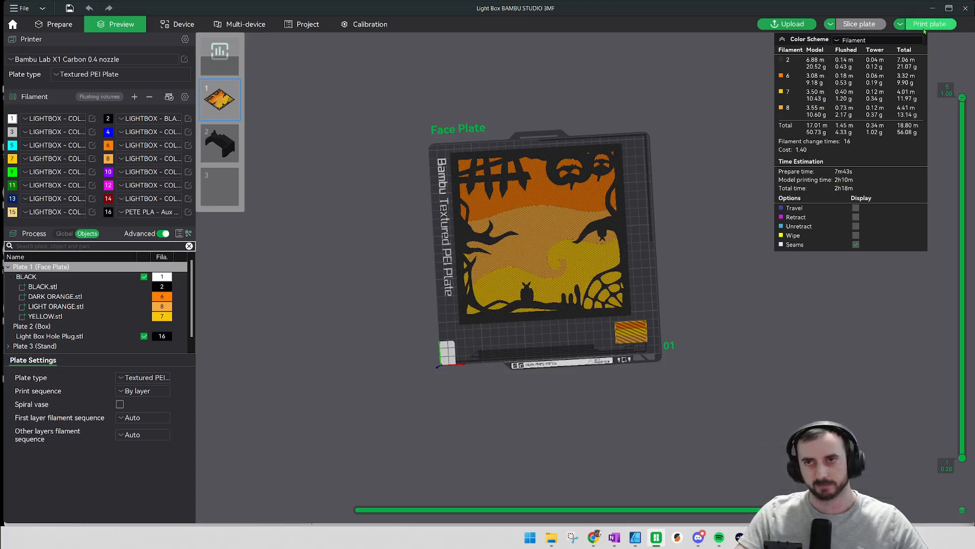
scroll(566, 211, up, 5)
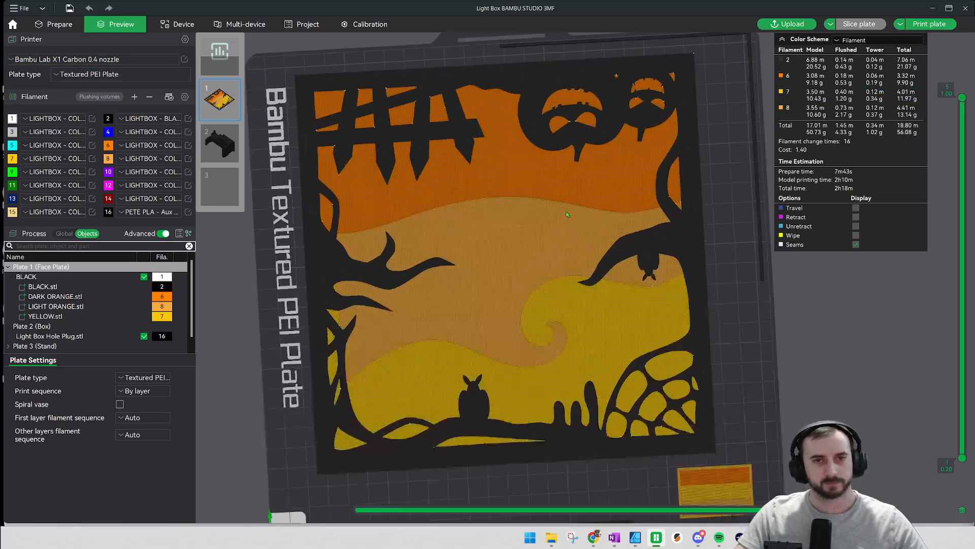
scroll(560, 206, down, 3)
click(55, 24)
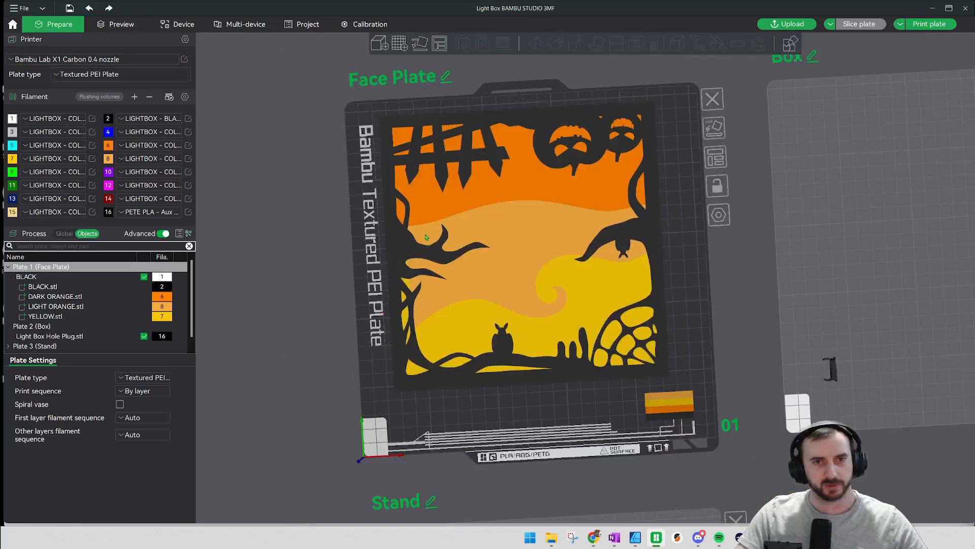
Examine the Box plate and select its Light Box Hole Plug.stl part.
middle_drag(698, 265, 482, 285)
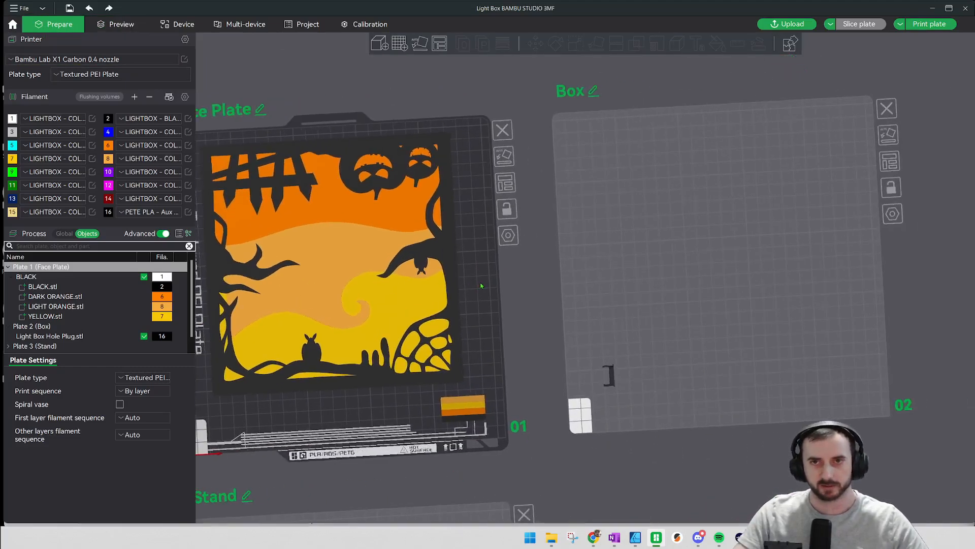
click(723, 238)
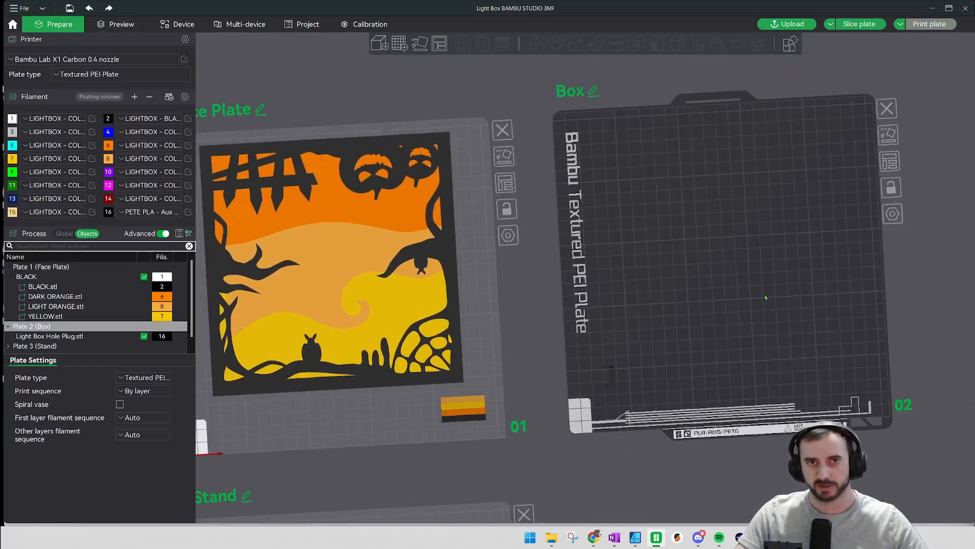
middle_drag(804, 279, 645, 260)
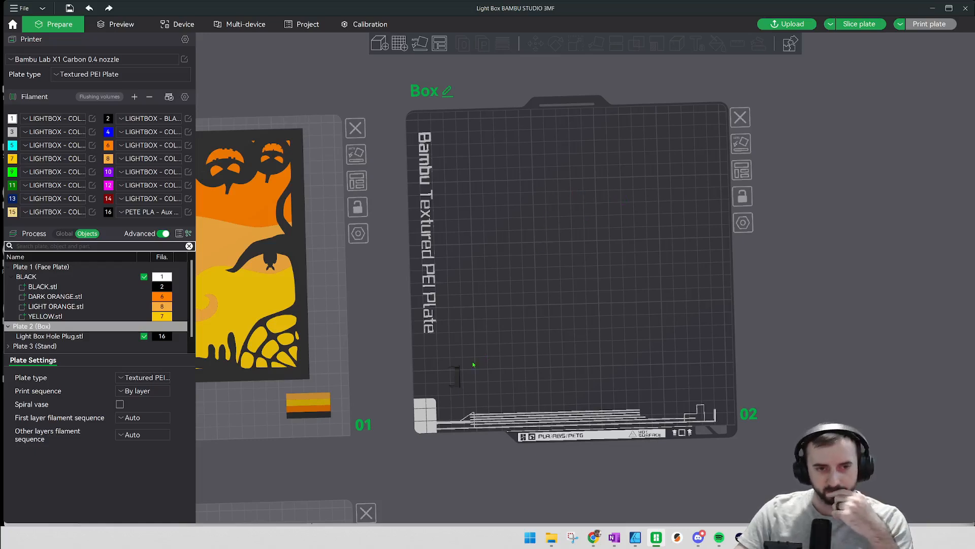
middle_drag(472, 364, 489, 343)
mouse_move(466, 380)
mouse_down()
mouse_move(401, 365)
mouse_move(456, 374)
mouse_up()
Activate the empty Stand plate and add a cube primitive to it.
middle_drag(526, 319, 843, 96)
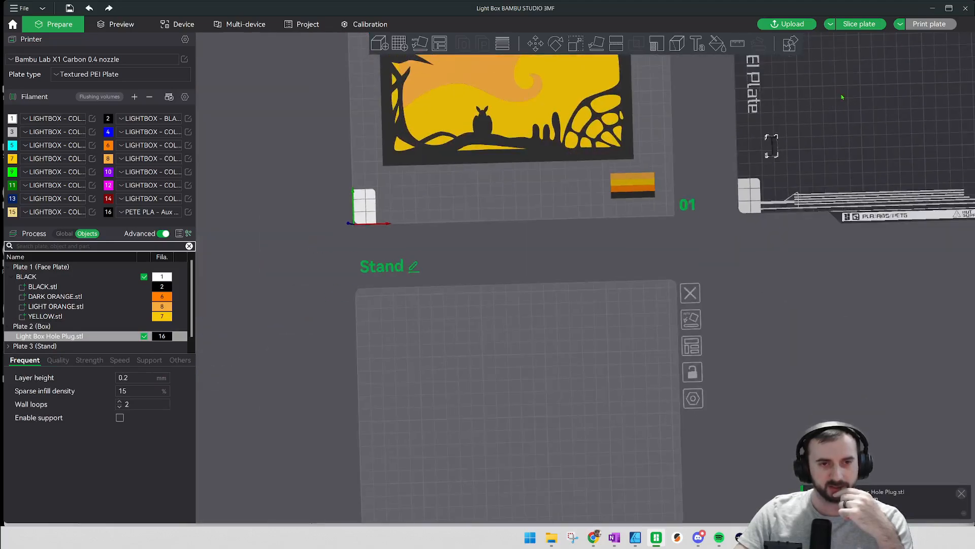
click(573, 374)
middle_drag(536, 414, 529, 266)
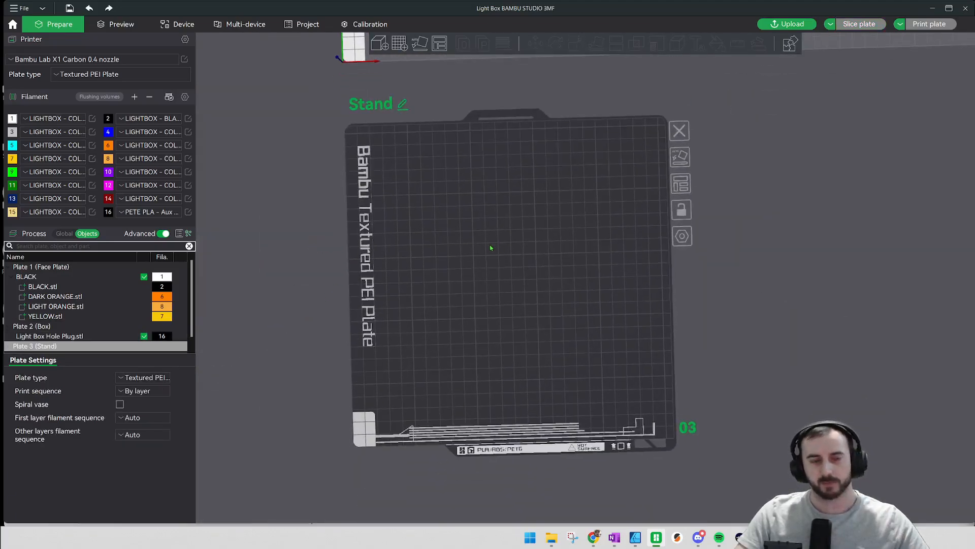
right_click(432, 223)
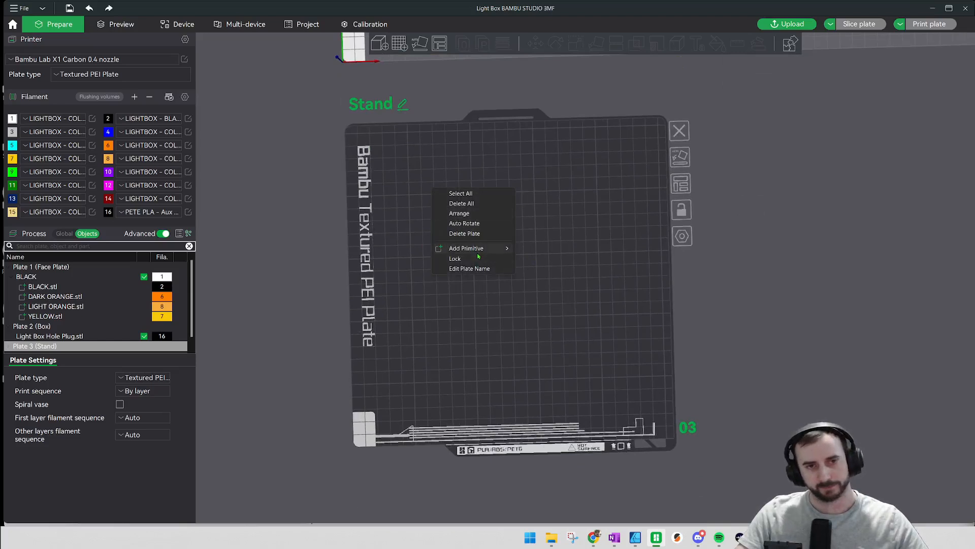
mouse_move(482, 248)
click(538, 249)
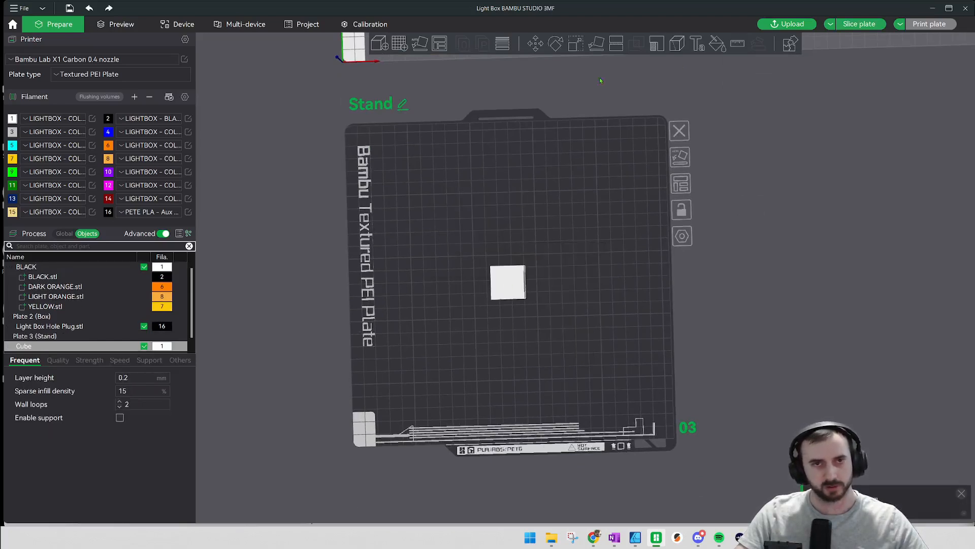
Scale the cube uniformly to 200 mm, and with uniform scale off set its height to 1 mm.
click(575, 43)
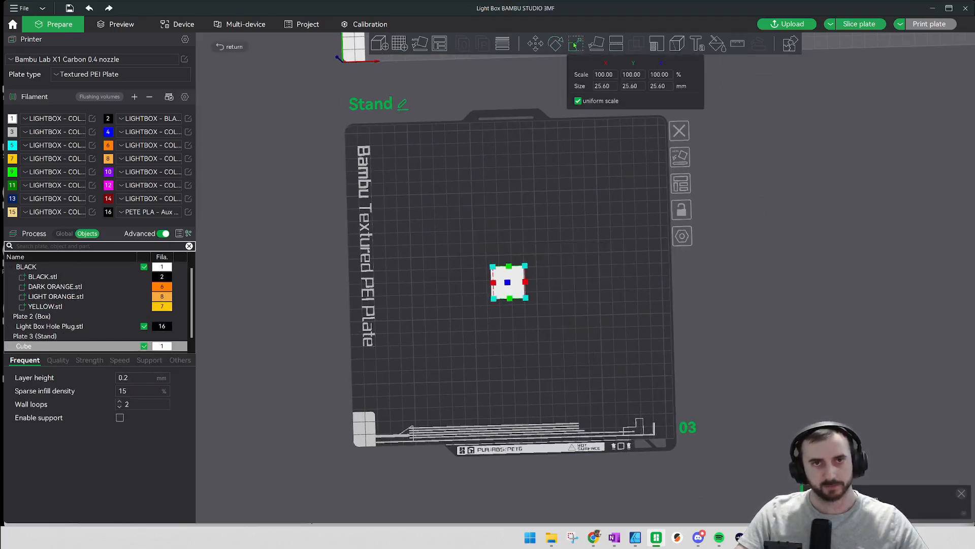
click(604, 86)
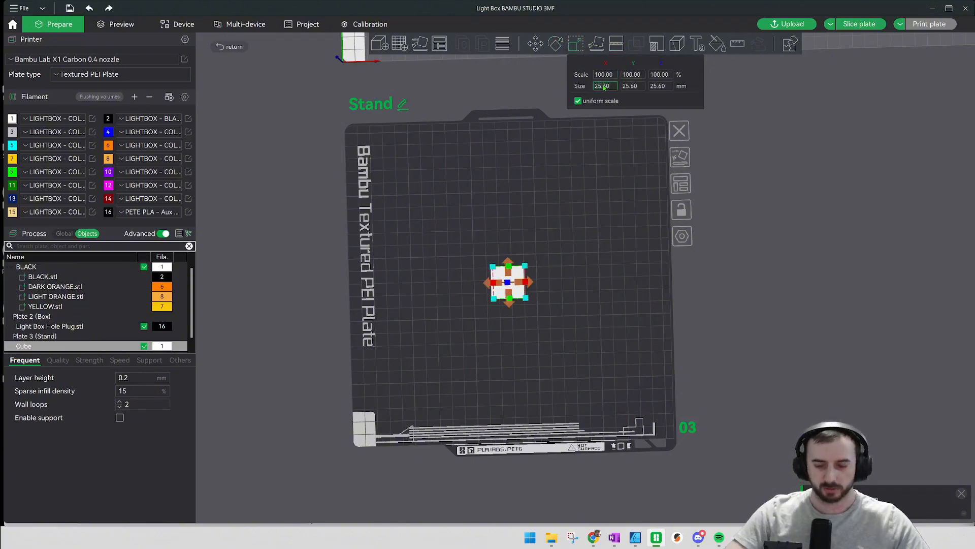
text(200)
key(Return)
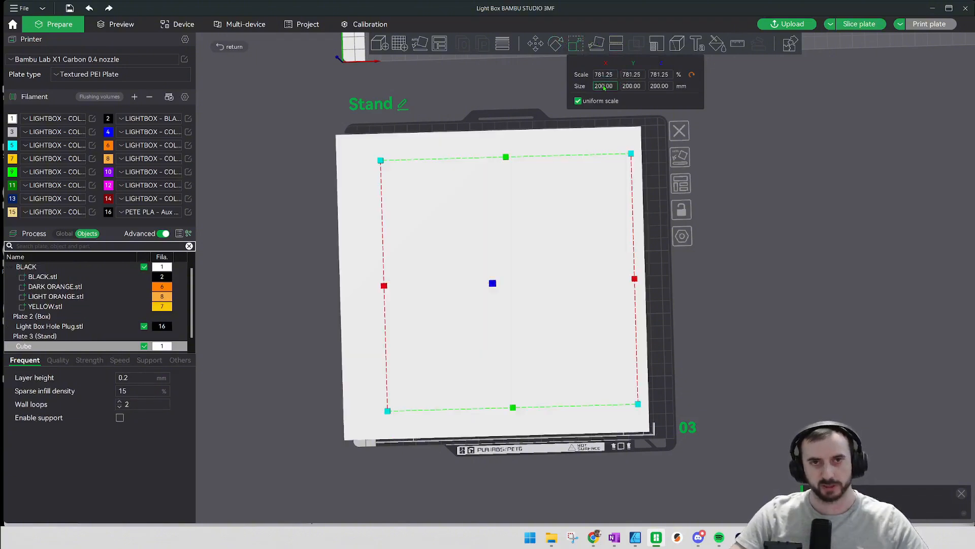
click(579, 101)
click(656, 86)
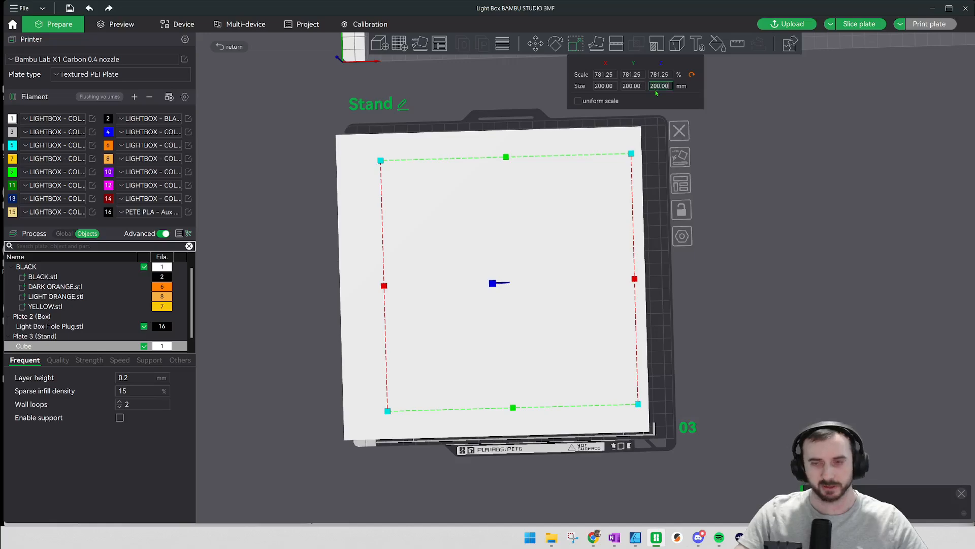
text(1)
key(Return)
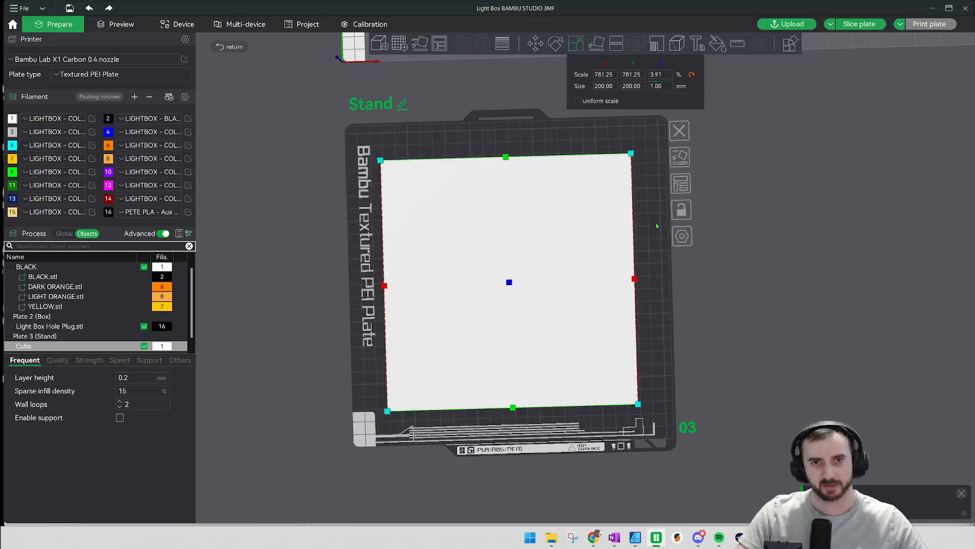
Move the flat white sheet off the Stand plate to the empty area on its left.
click(655, 249)
drag(650, 260, 379, 262)
click(614, 264)
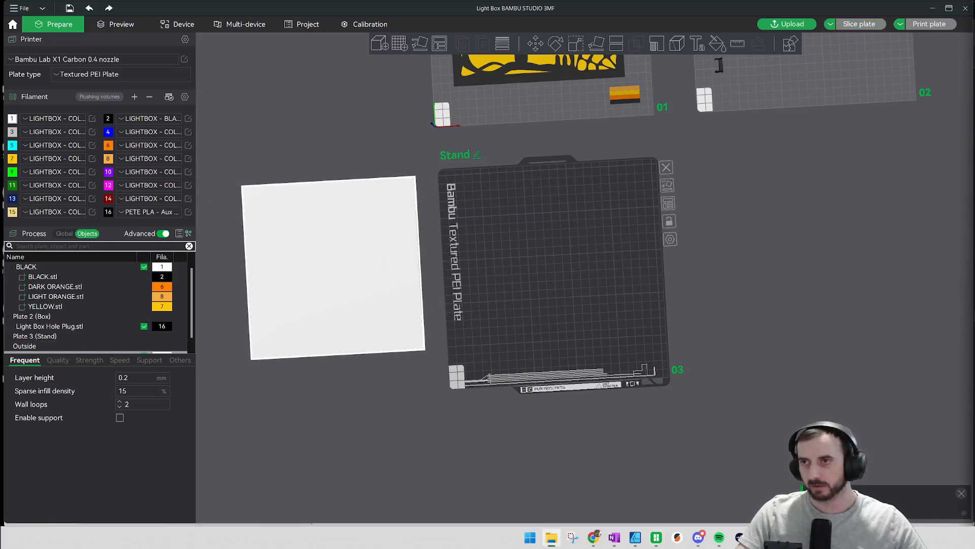
Try importing 2855003.svg onto the Stand plate, inspect its outlines, and delete it.
drag(972, 244, 545, 240)
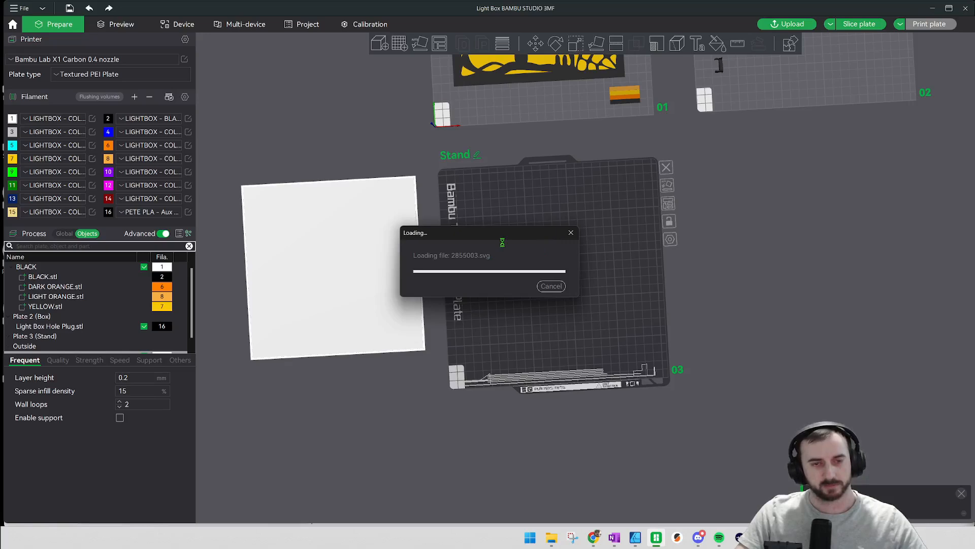
scroll(595, 220, up, 3)
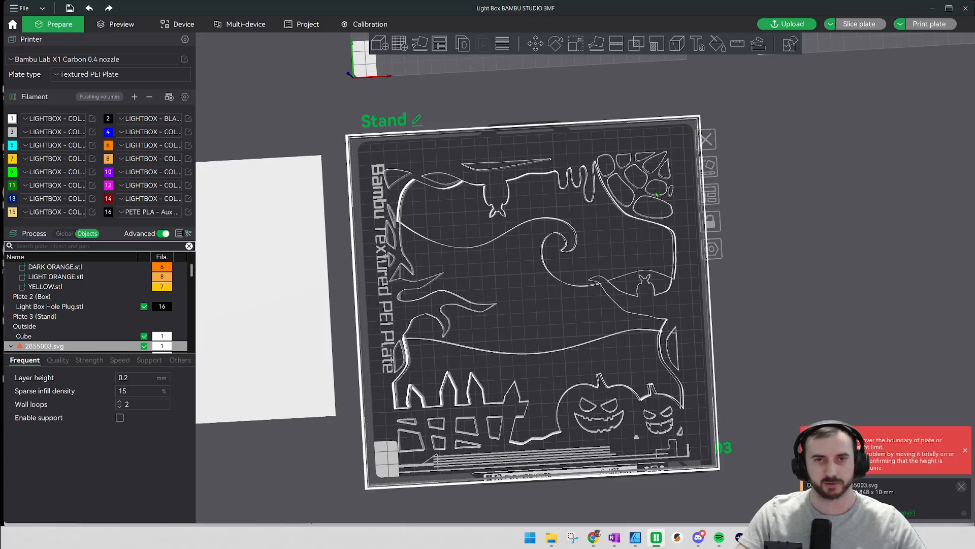
scroll(656, 195, down, 2)
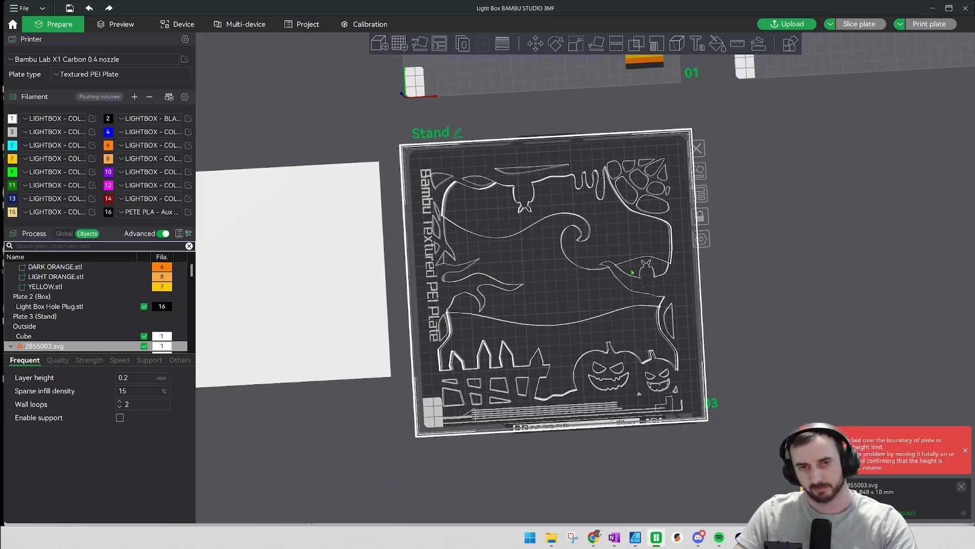
key(Delete)
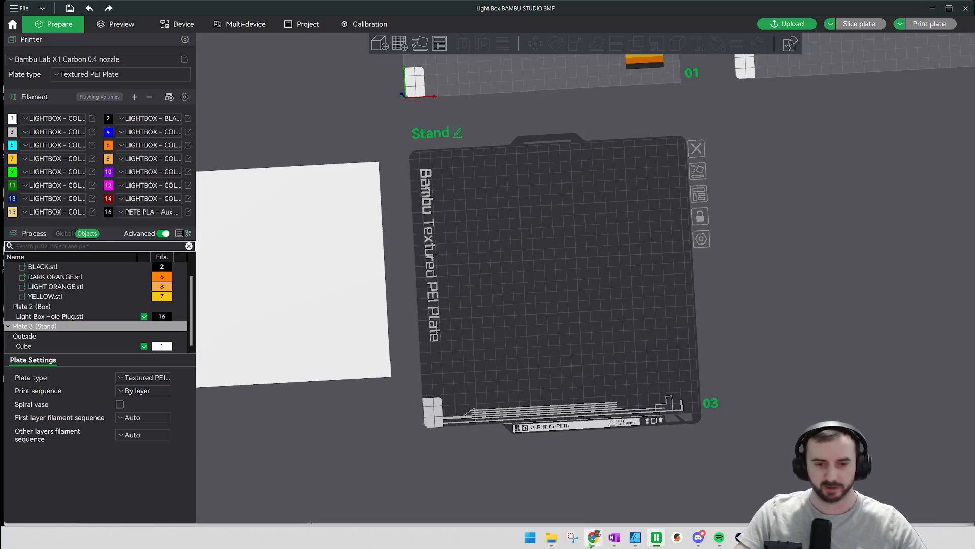
Import 2855003 (1).svg onto the Stand plate and scale it down to about 188 mm square so it fits the bed.
mouse_move(593, 537)
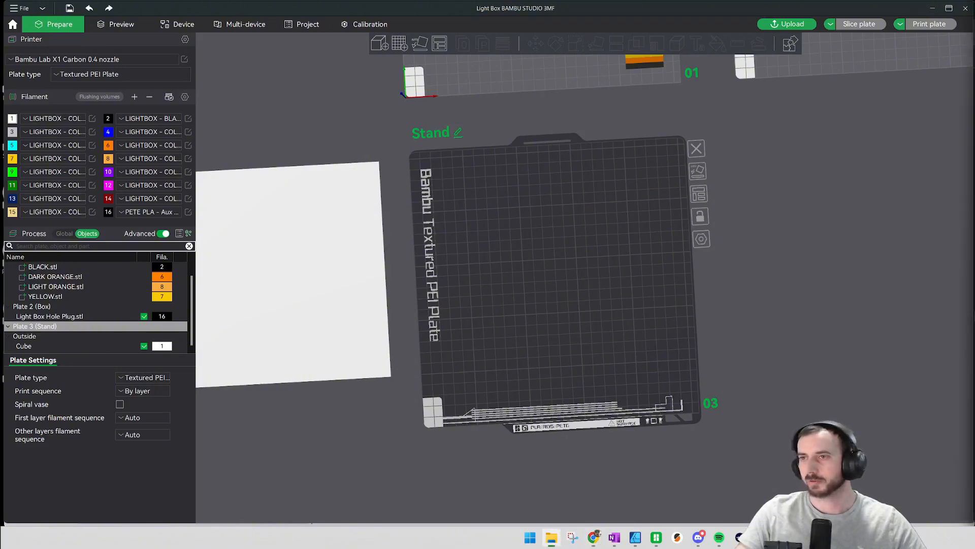
drag(972, 186, 479, 253)
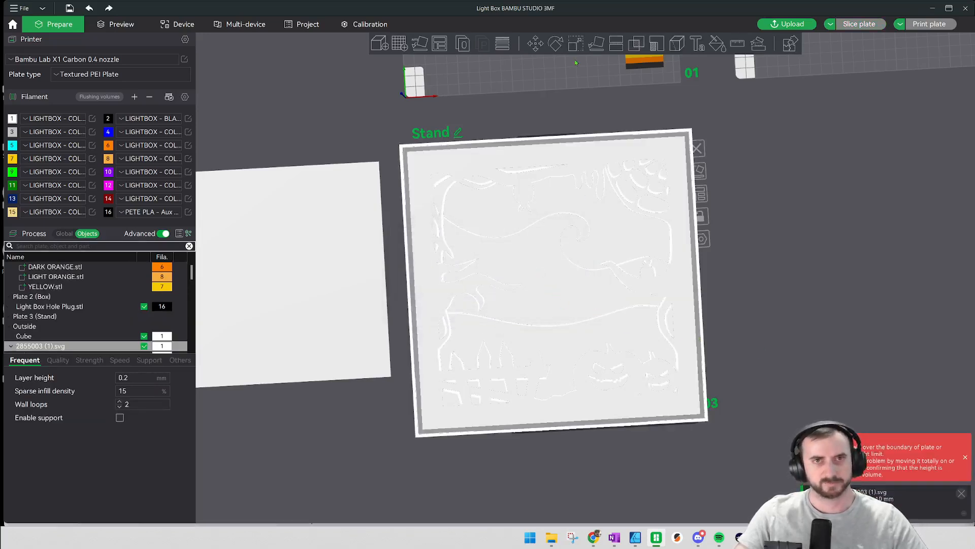
key(s)
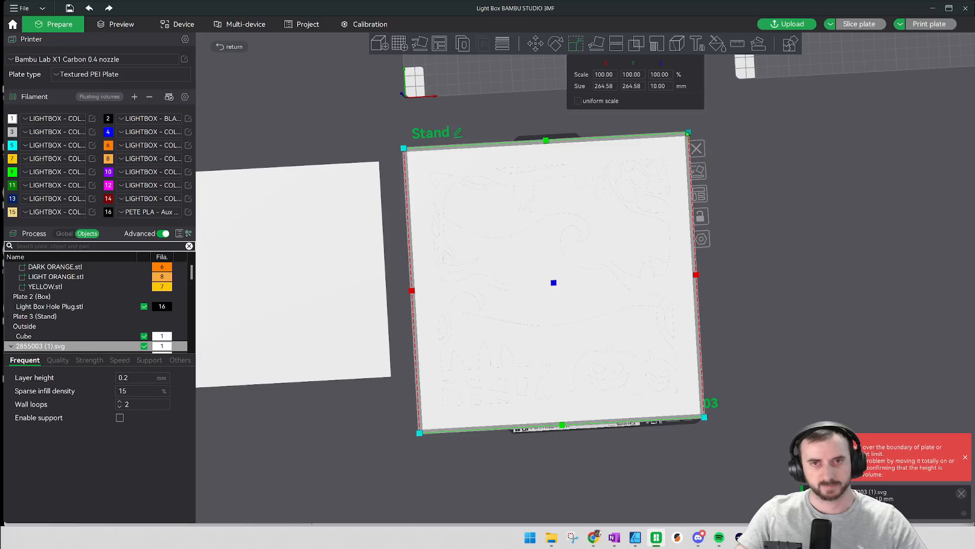
drag(688, 133, 652, 182)
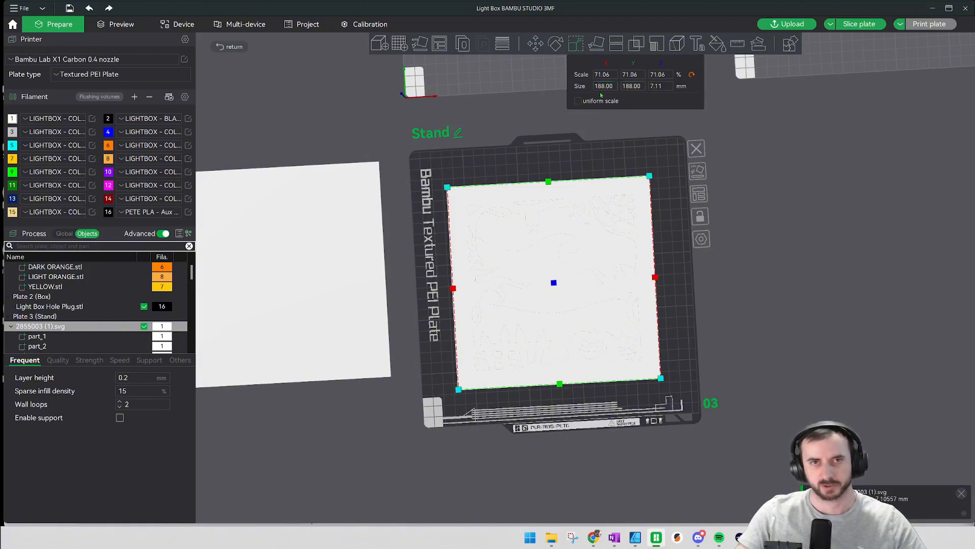
Scale the imported SVG uniformly to a width of 200 mm.
click(578, 100)
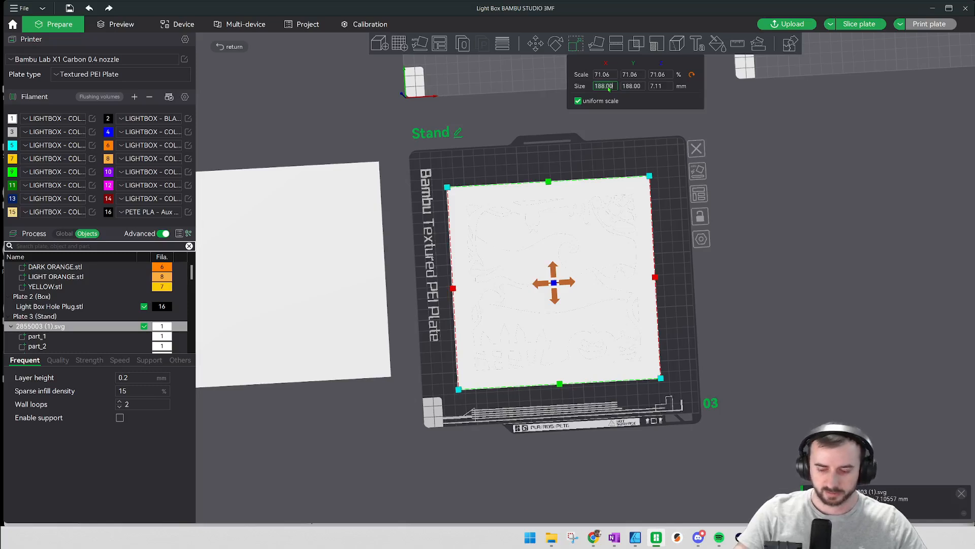
key(BackSpace)
key(BackSpace)
key(BackSpace)
key(BackSpace)
key(BackSpace)
key(BackSpace)
text(200)
key(Return)
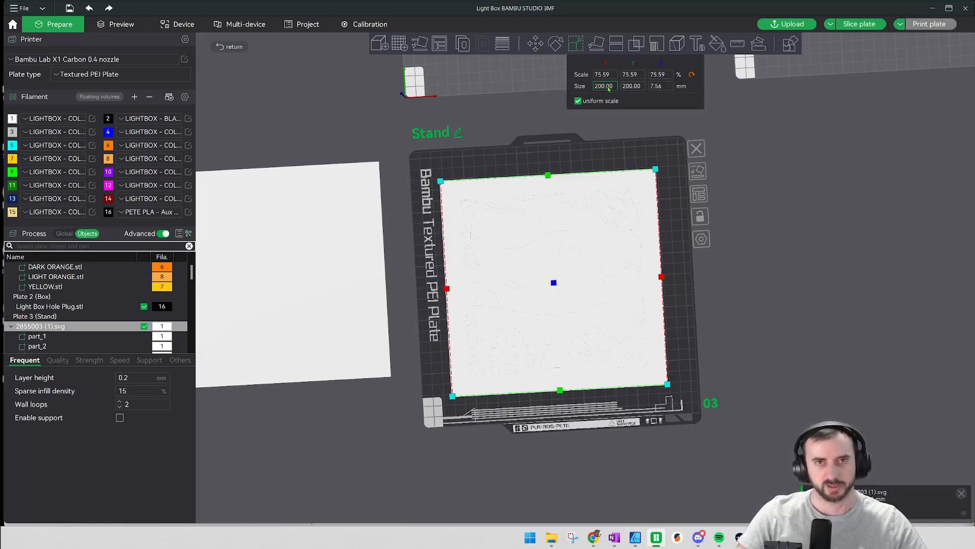
With uniform scale off, set the SVG model's height to 1 mm.
click(578, 100)
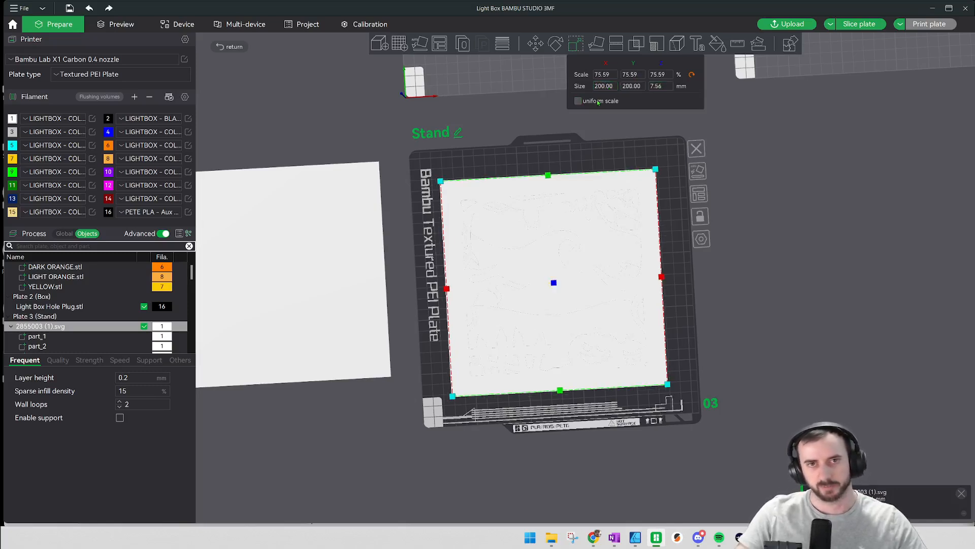
click(657, 85)
key(BackSpace)
key(BackSpace)
key(BackSpace)
key(BackSpace)
text(1)
key(Return)
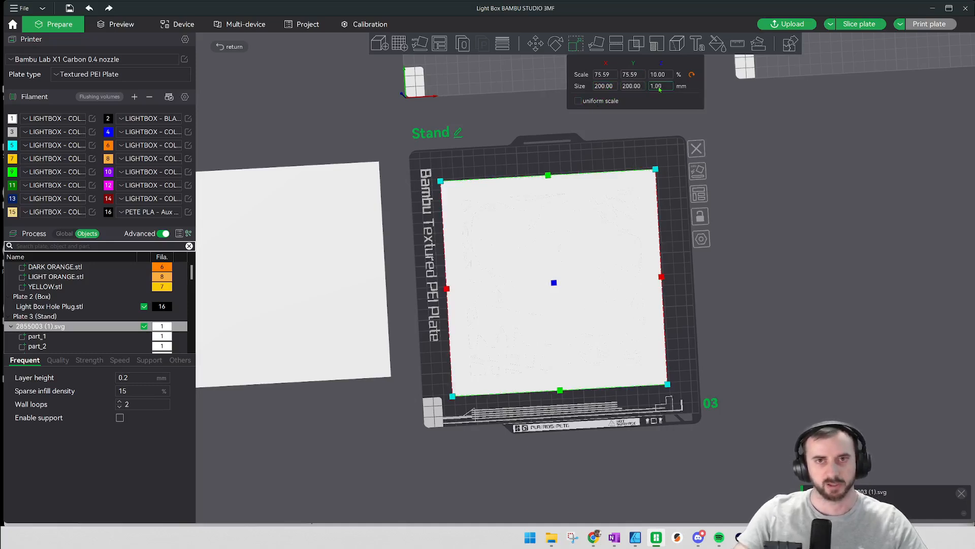
click(671, 192)
click(569, 289)
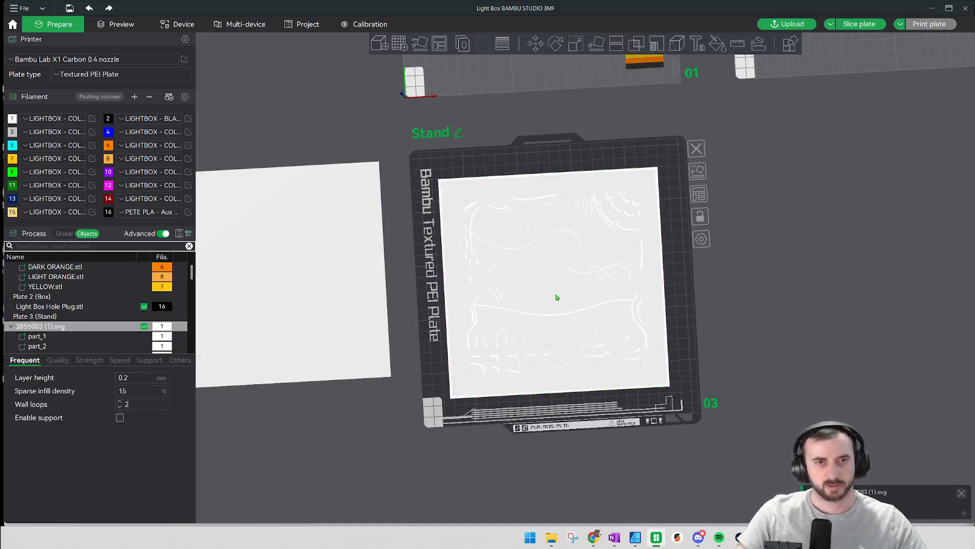
Assign black filament 2 to part_1, the scene's frame and silhouettes, in the SVG's part list.
click(677, 301)
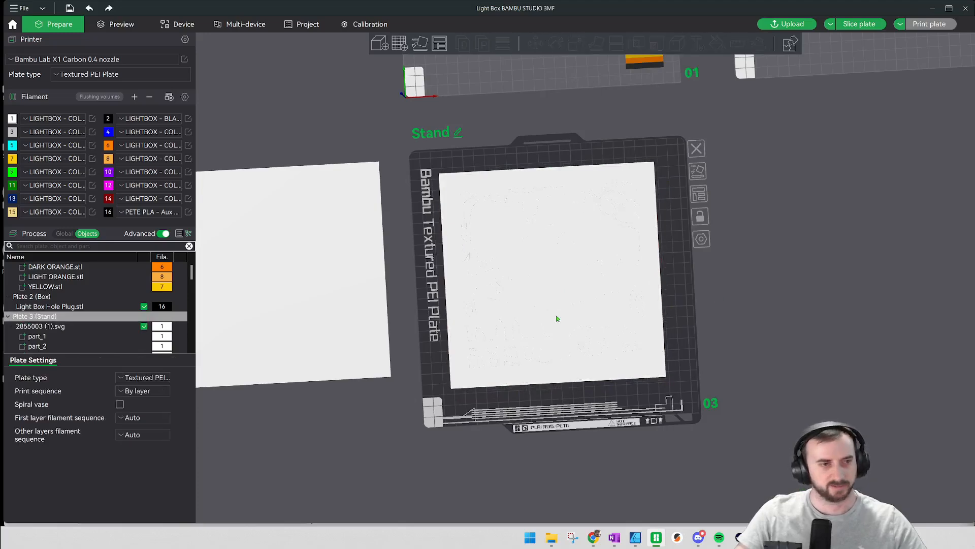
drag(675, 333, 660, 299)
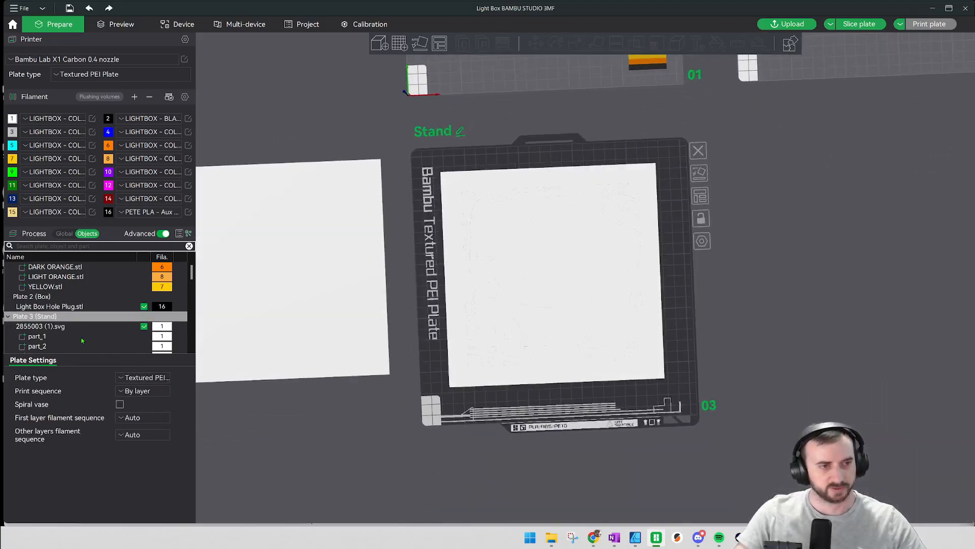
scroll(106, 315, down, 5)
scroll(90, 307, up, 1)
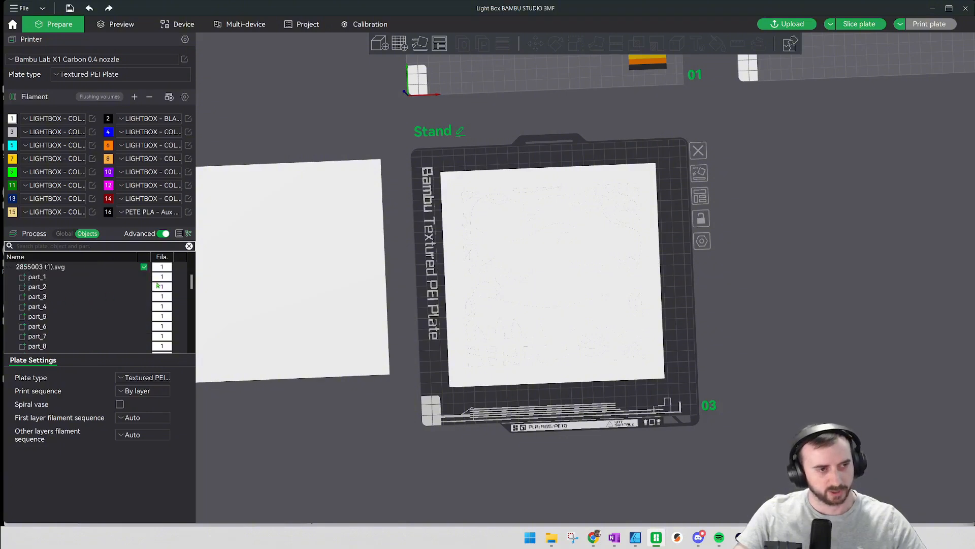
click(162, 279)
key(2)
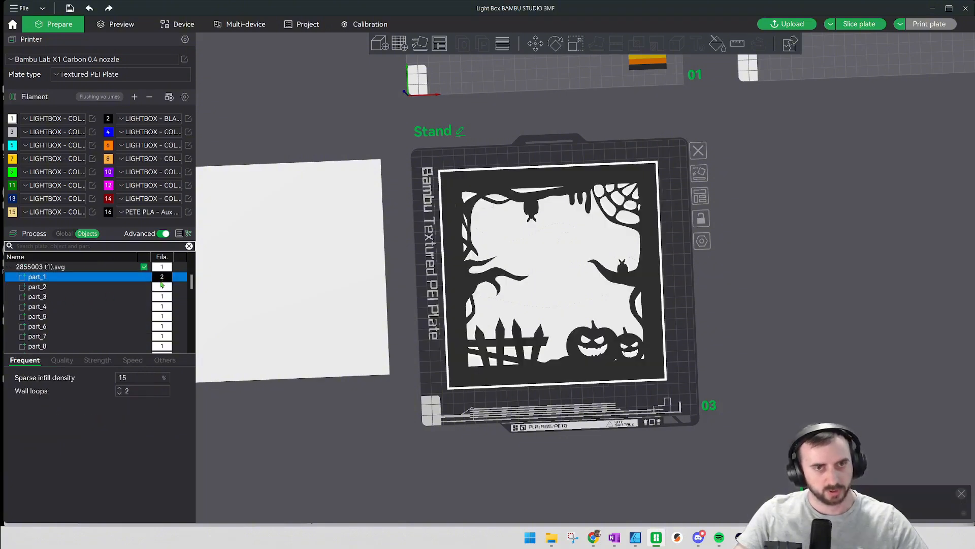
Assign orange filament 6 to part_2, part_3 and part_4, the swirling band across the middle of the scene.
click(161, 287)
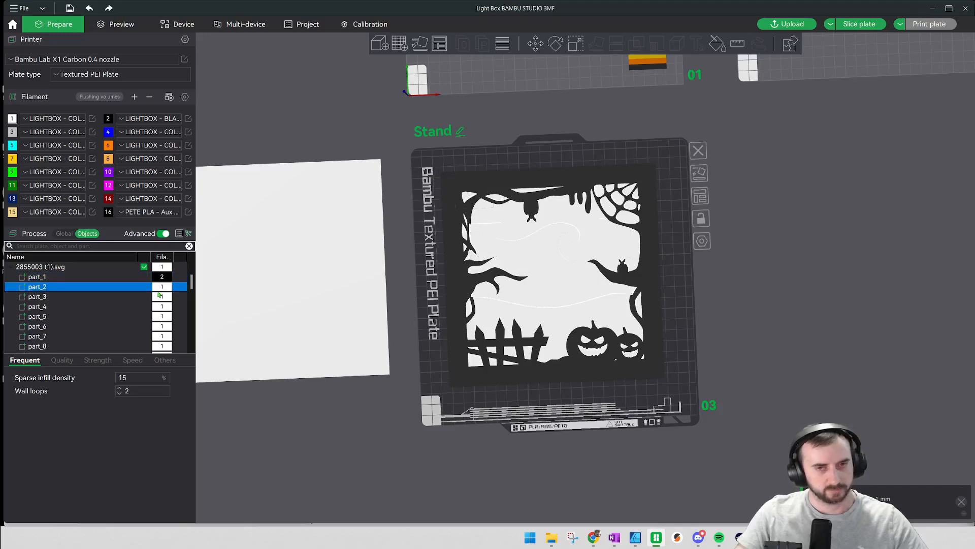
scroll(562, 257, up, 5)
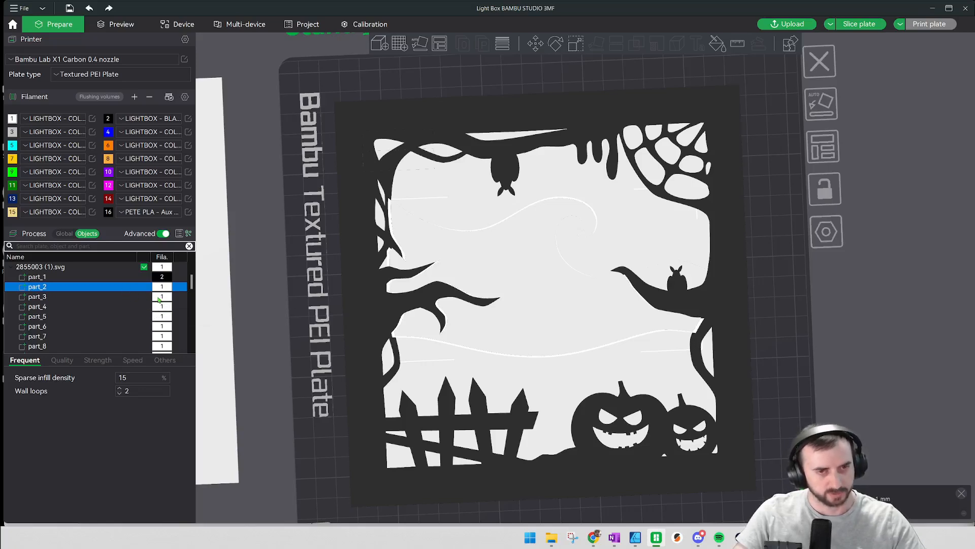
key(6)
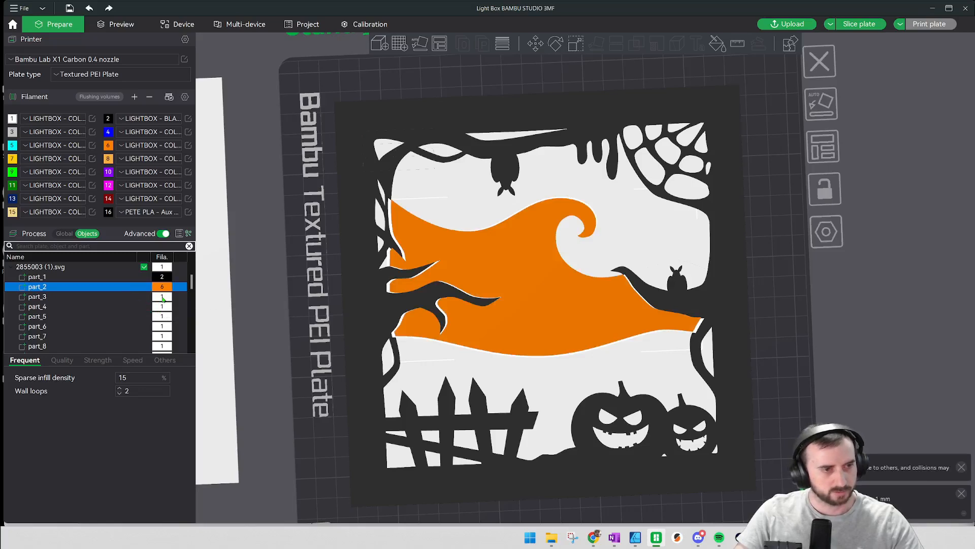
click(139, 297)
key(6)
click(162, 310)
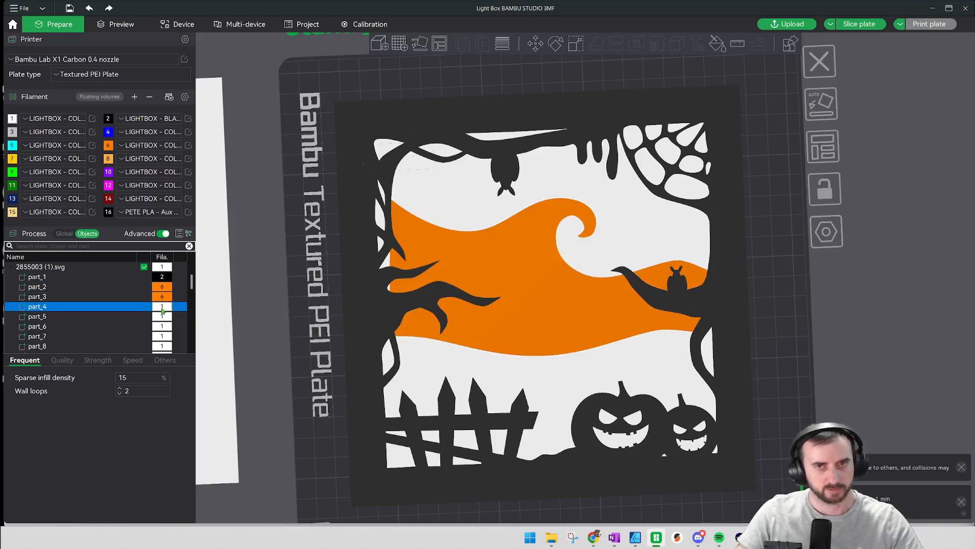
key(6)
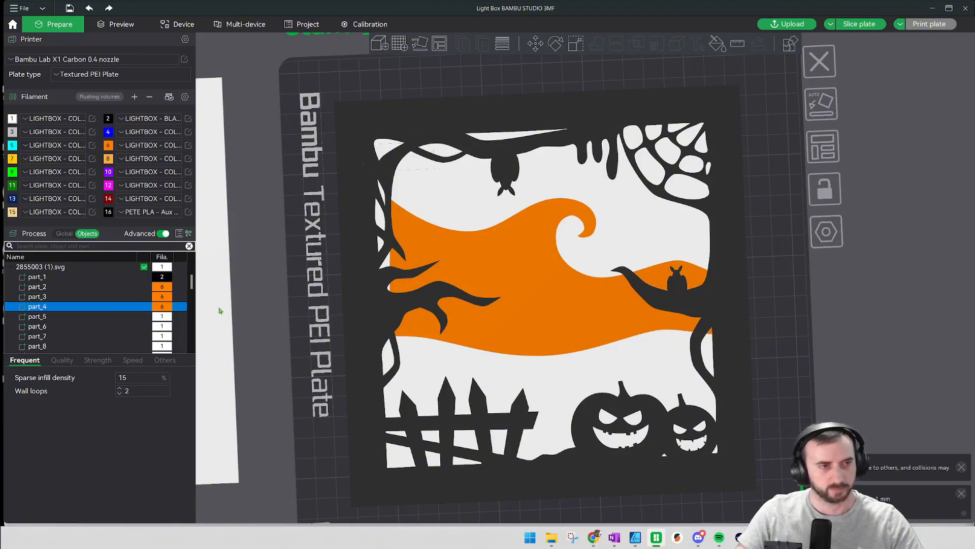
Move the prime tower off the scene's upper-left corner to the free area behind its upper-right corner.
click(162, 318)
drag(292, 328, 317, 297)
scroll(370, 288, up, 4)
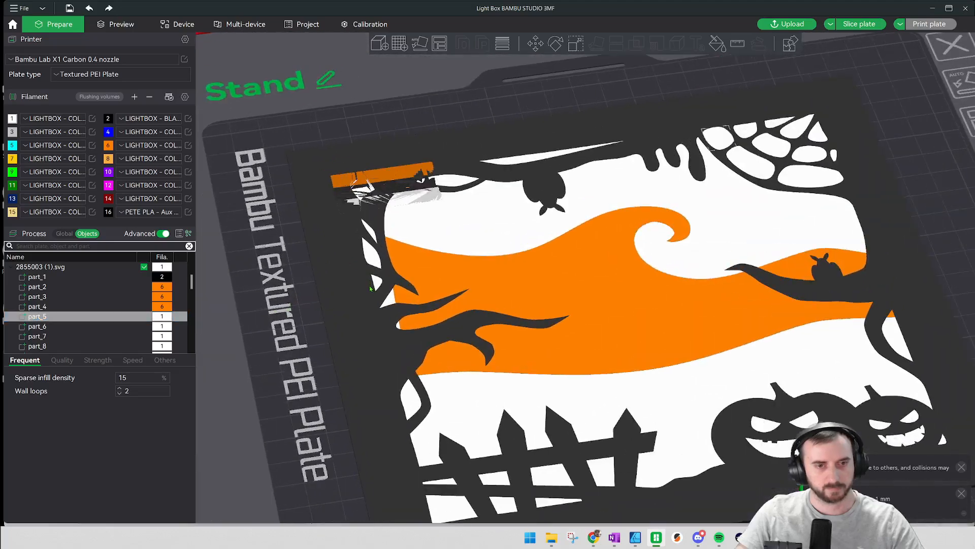
scroll(369, 289, up, 2)
drag(388, 158, 906, 75)
scroll(472, 211, down, 5)
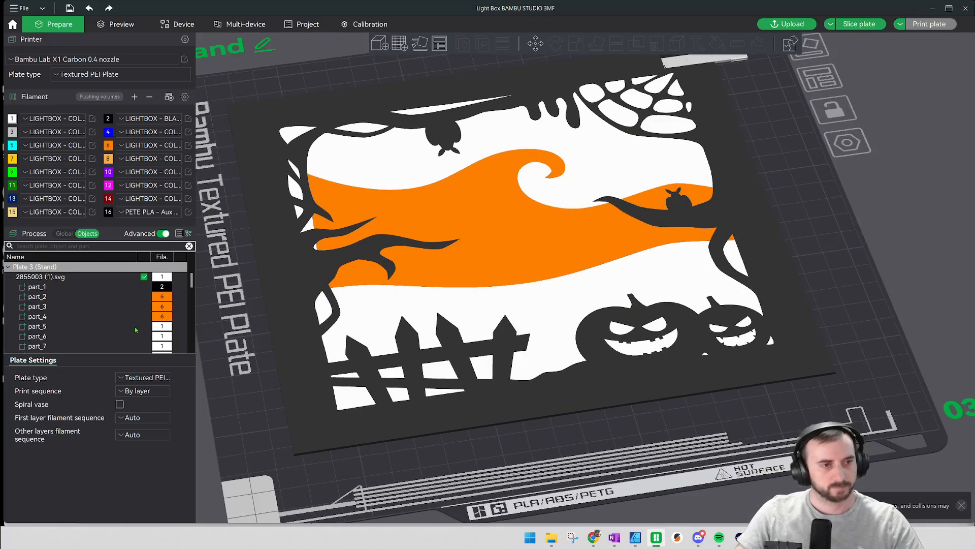
Assign yellow filament 7 to part_5 through part_8 of the SVG, starting with the cobweb openings.
click(136, 330)
key(6)
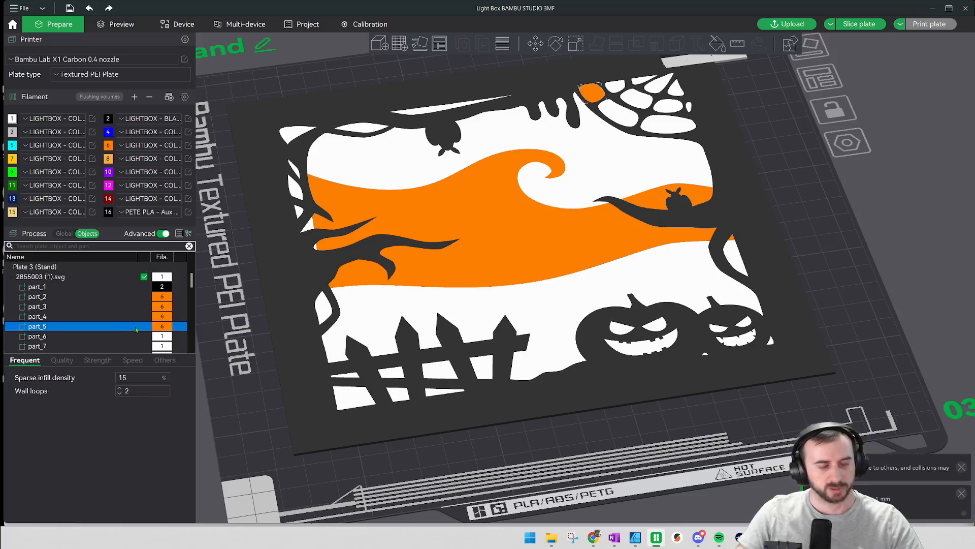
key(7)
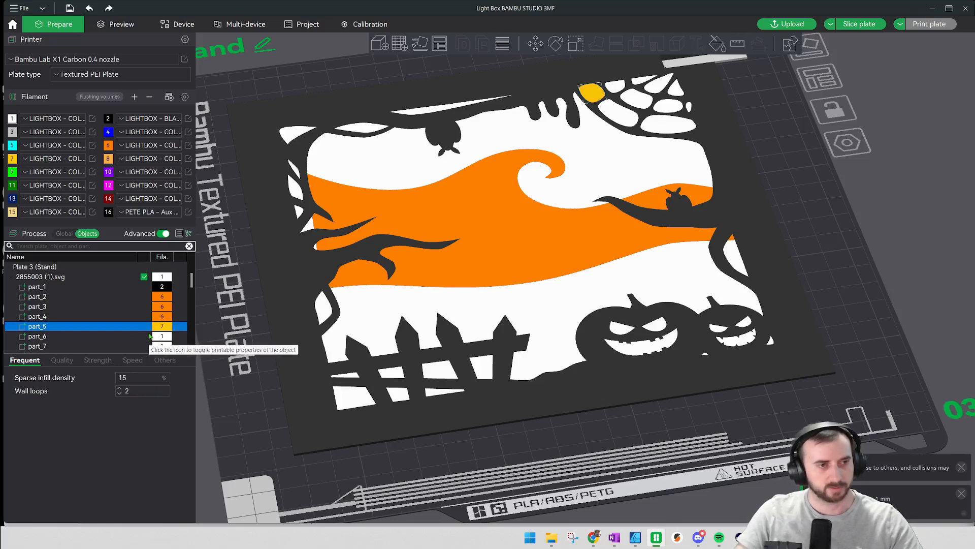
click(137, 339)
key(7)
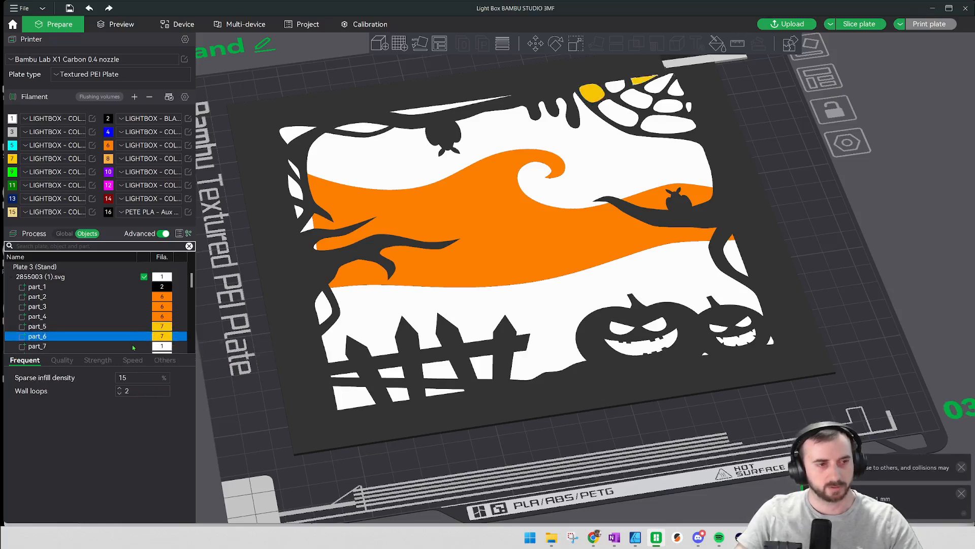
click(133, 347)
key(7)
scroll(135, 325, down, 2)
click(136, 299)
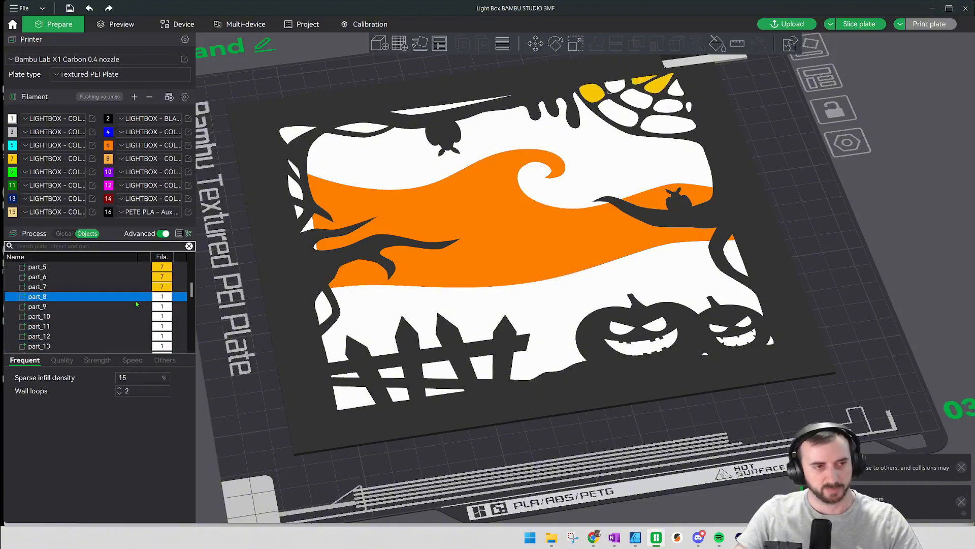
key(7)
Assign yellow filament 7 to part_9 through part_13, including the large sky area above the orange band.
click(129, 306)
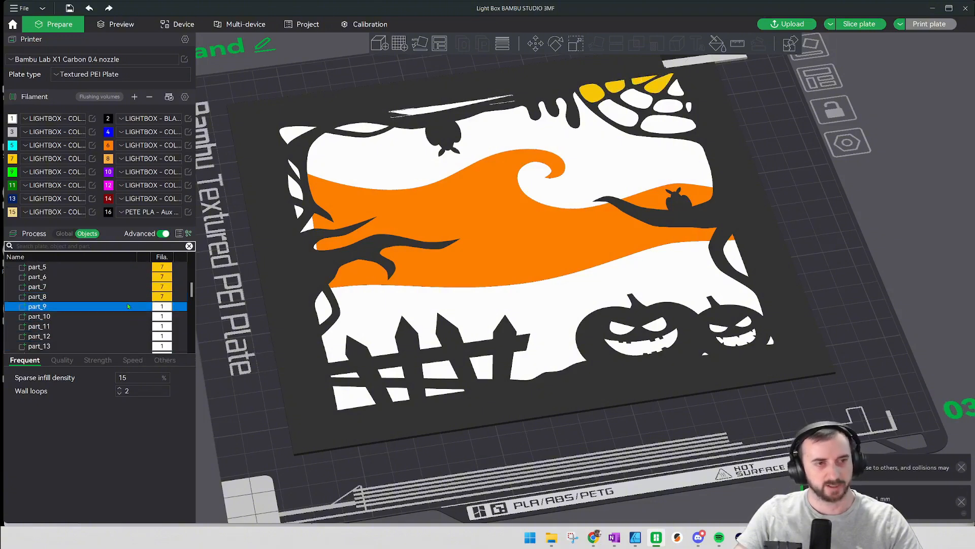
key(7)
click(120, 316)
key(7)
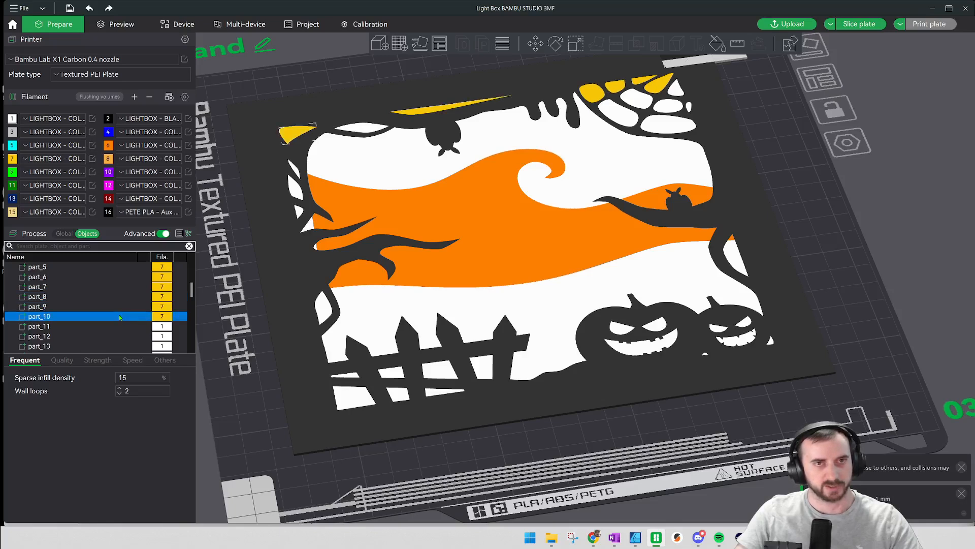
click(117, 327)
key(7)
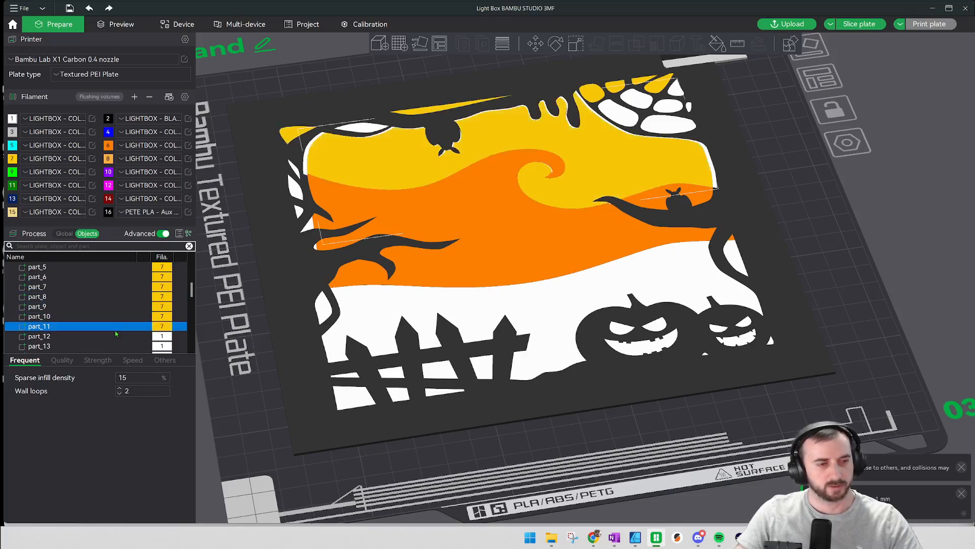
click(118, 337)
key(7)
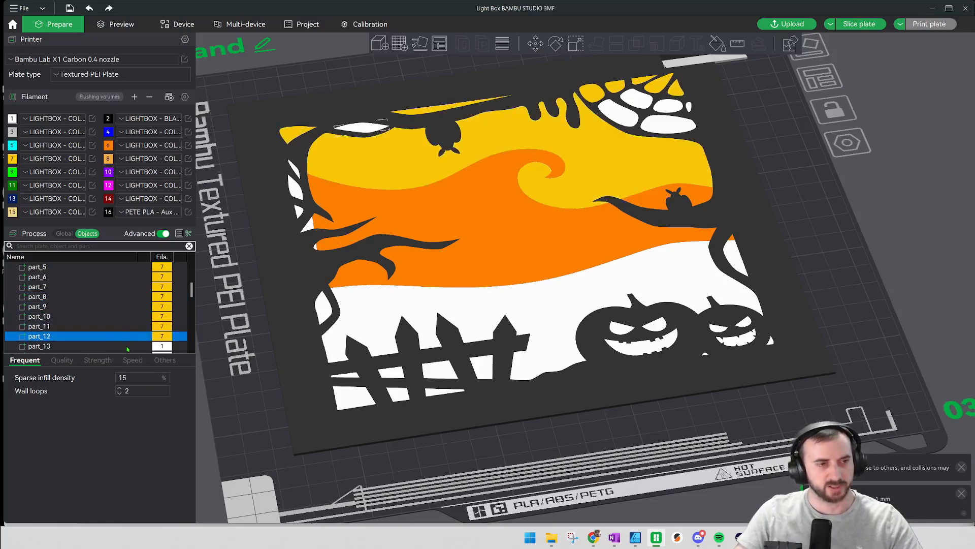
click(130, 346)
key(7)
Assign yellow filament 7 to part_14 through part_17, filling more of the cobweb openings.
scroll(132, 322, down, 2)
click(132, 300)
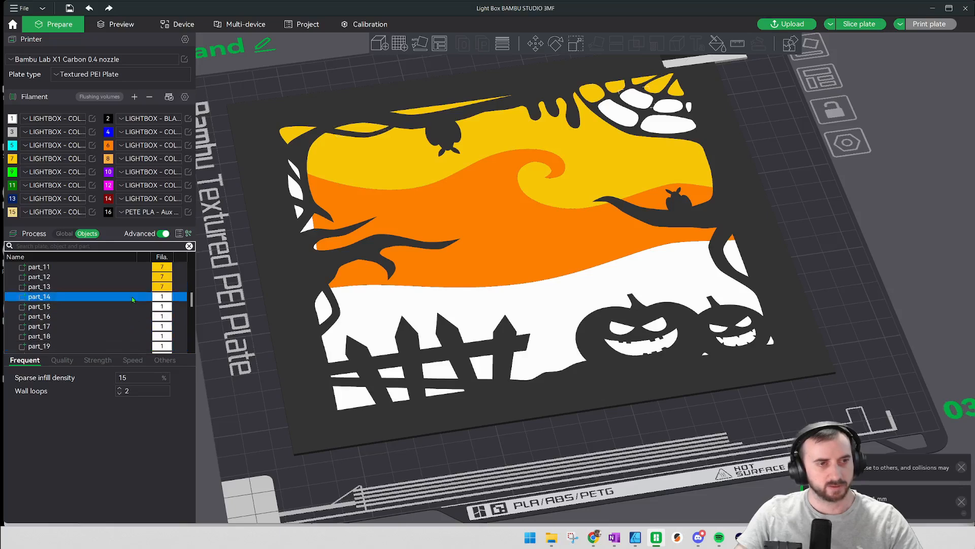
key(7)
click(131, 307)
key(7)
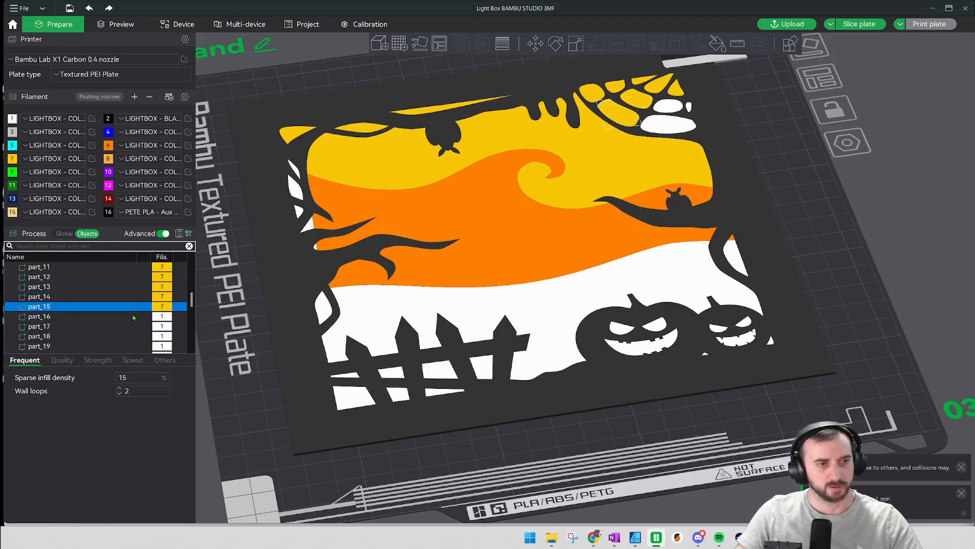
click(134, 317)
key(7)
click(135, 325)
key(7)
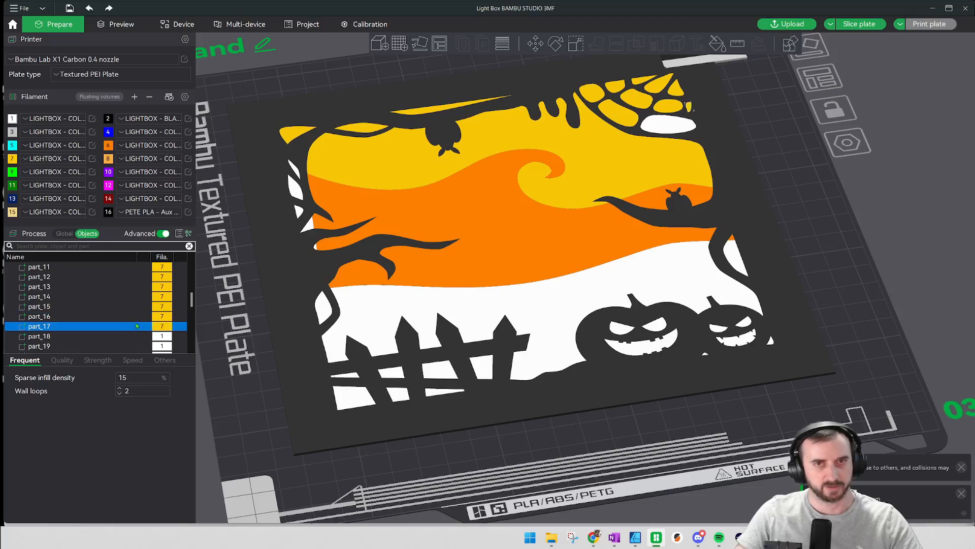
Assign yellow filament 7 to part_18 through part_20, covering the last cobweb opening and gaps in the left tree.
click(132, 337)
key(7)
scroll(142, 304, down, 2)
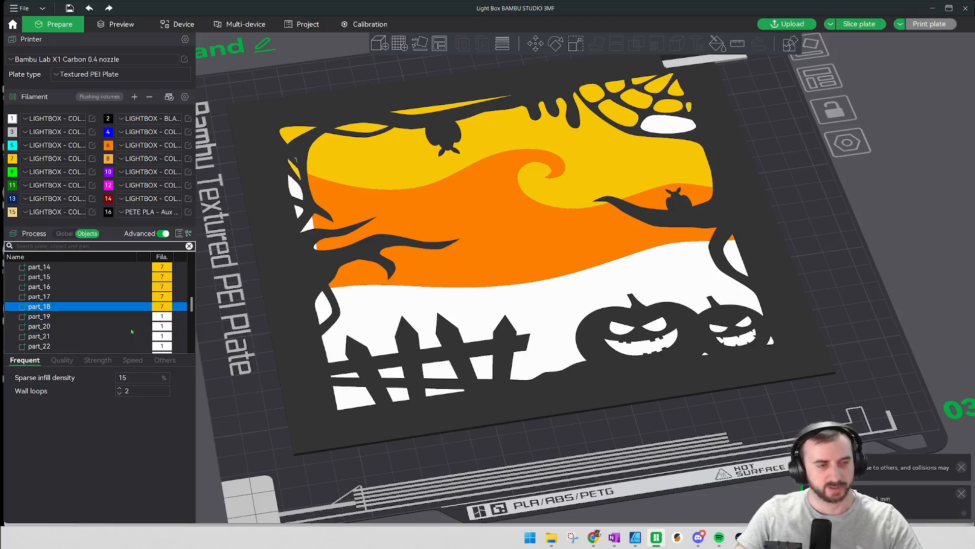
click(144, 288)
key(7)
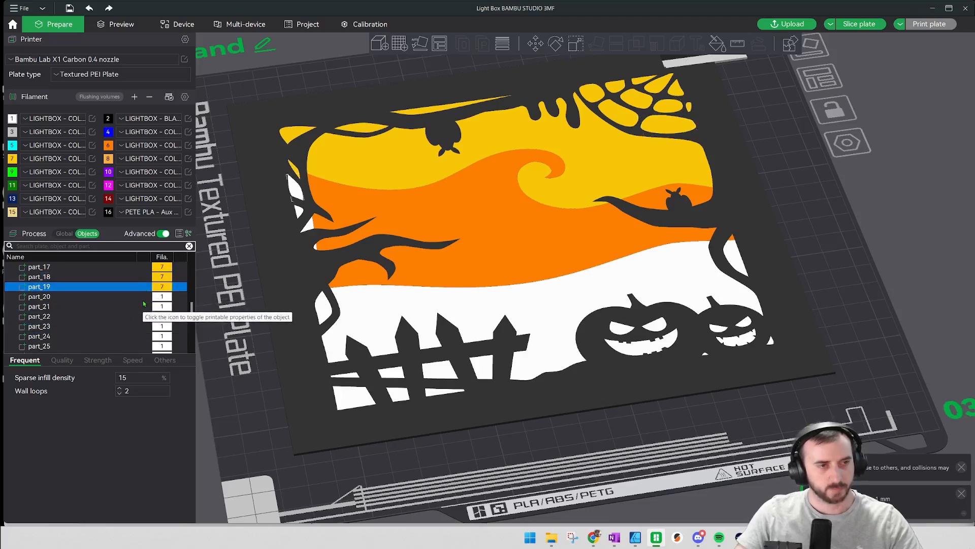
click(142, 297)
key(7)
Assign yellow filament 7 to part_21 through part_23, the remaining small gaps between the left tree's branches.
click(143, 307)
key(7)
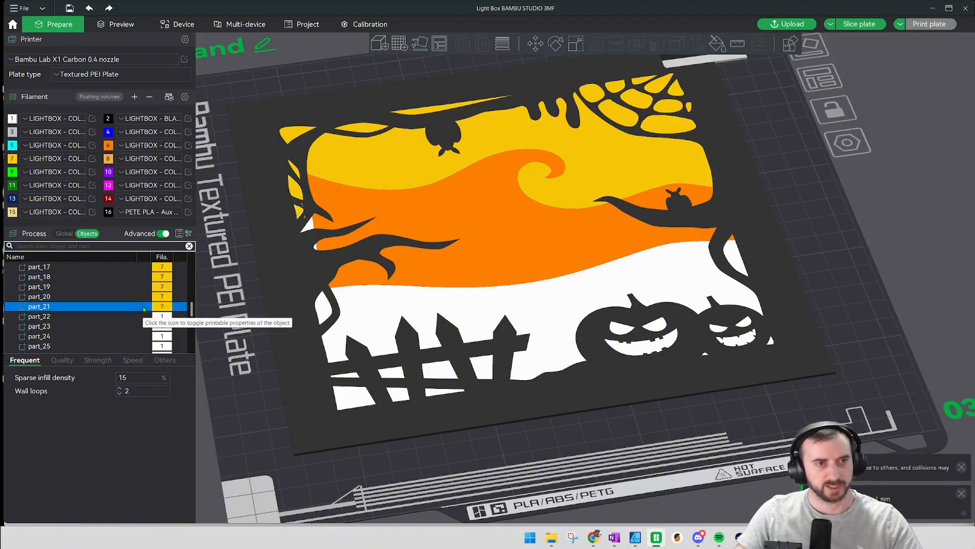
click(142, 316)
key(7)
click(131, 326)
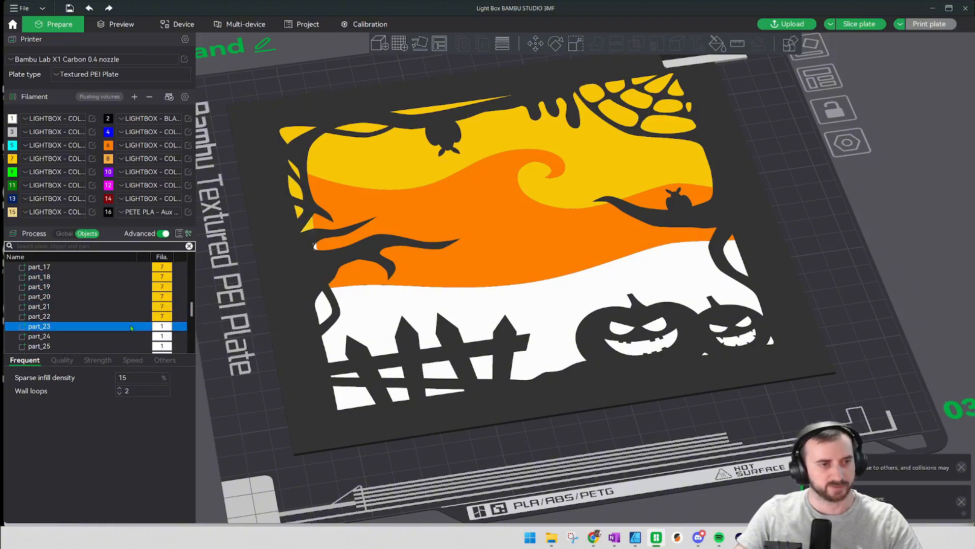
key(7)
scroll(128, 326, down, 1)
click(132, 309)
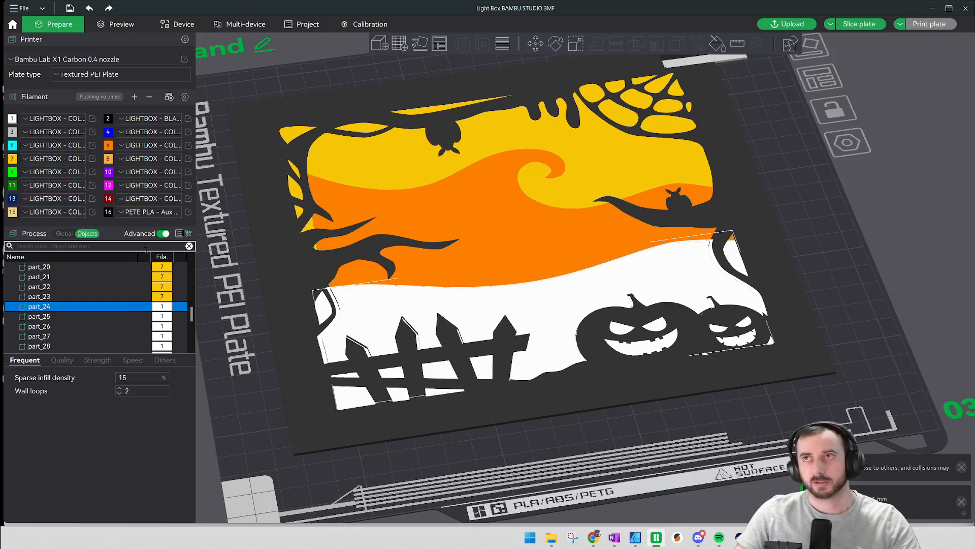
scroll(820, 245, down, 5)
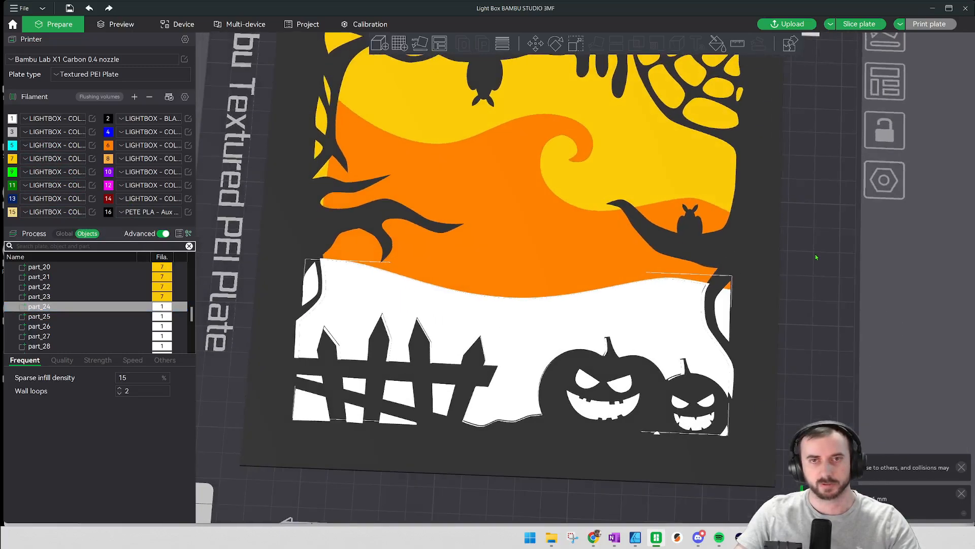
click(782, 224)
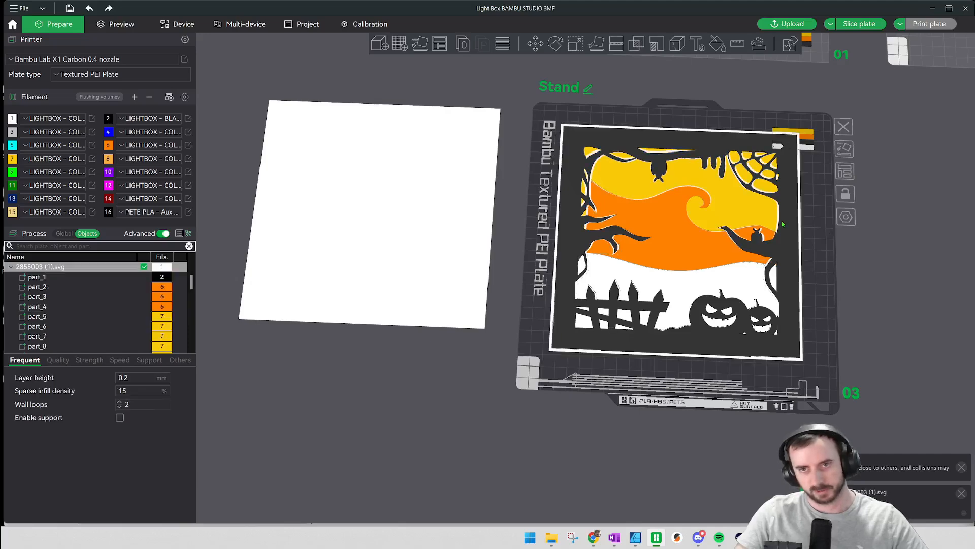
scroll(805, 195, up, 3)
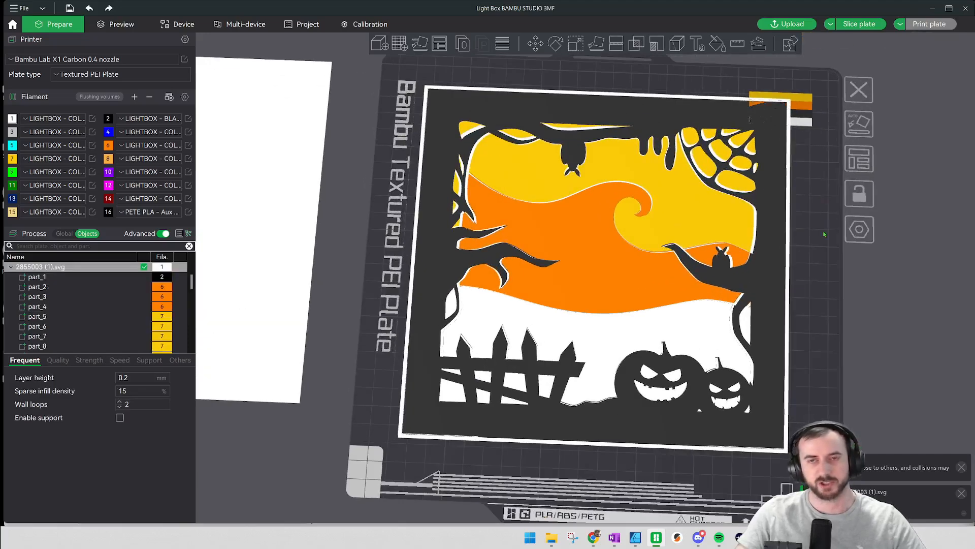
drag(824, 234, 689, 299)
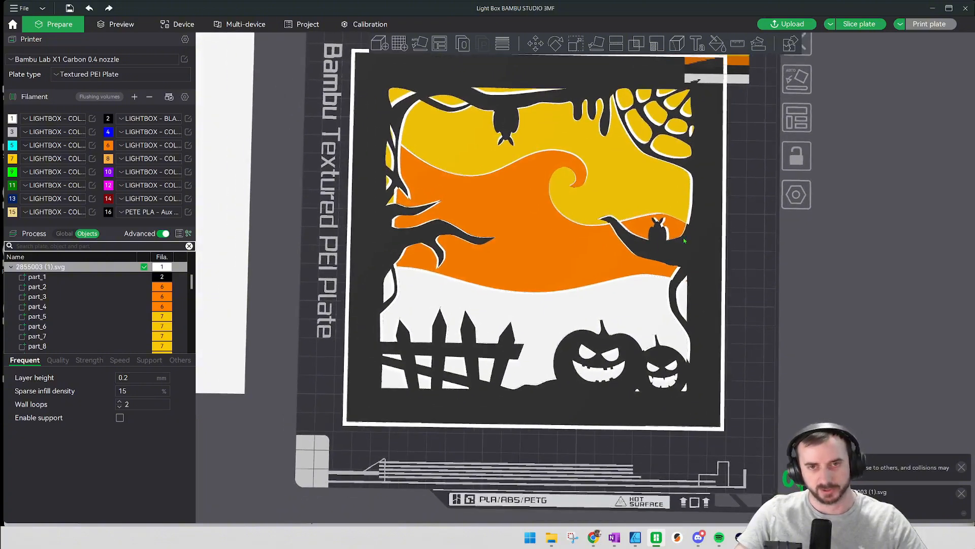
scroll(656, 203, down, 3)
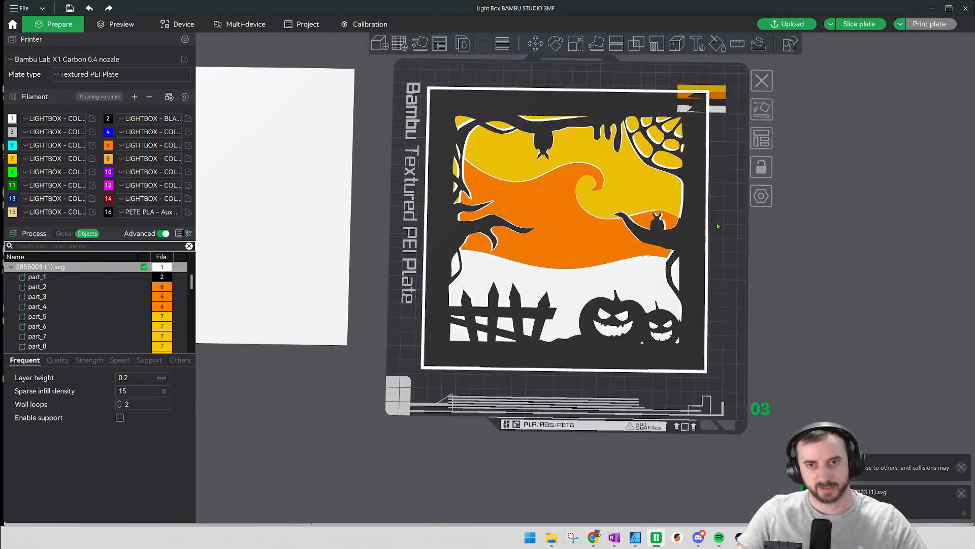
click(725, 206)
click(694, 193)
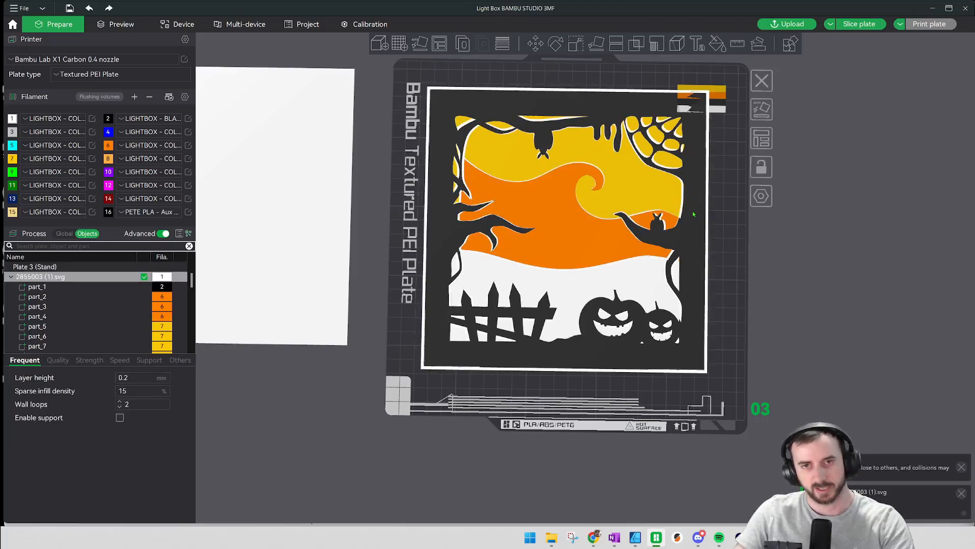
key(Delete)
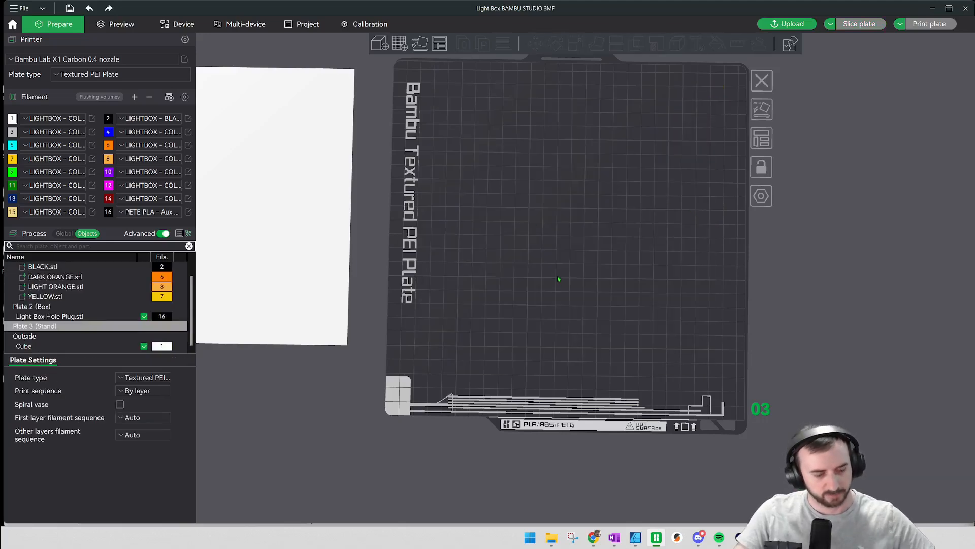
key(ctrl+z)
Delete part_1, the black silhouette and outer border, from the SVG object.
scroll(87, 316, down, 3)
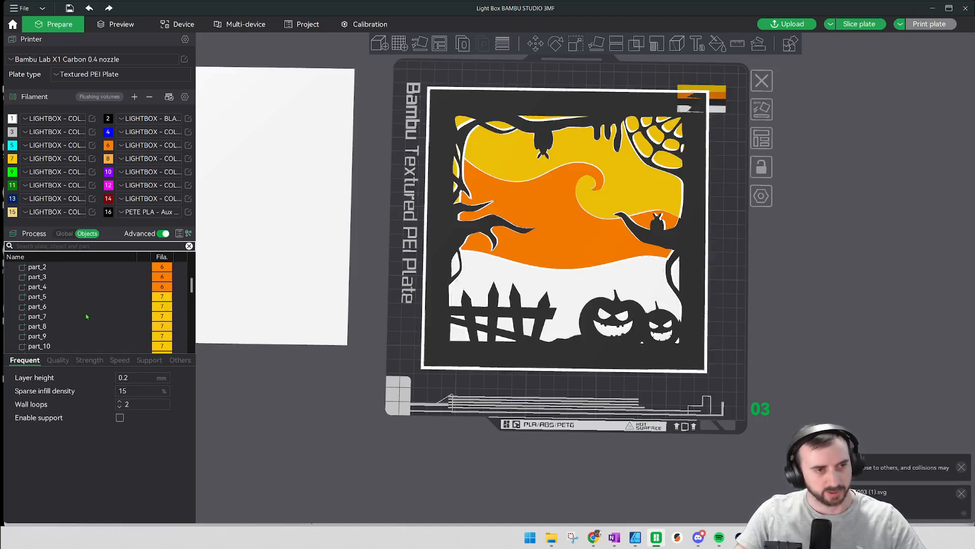
click(46, 289)
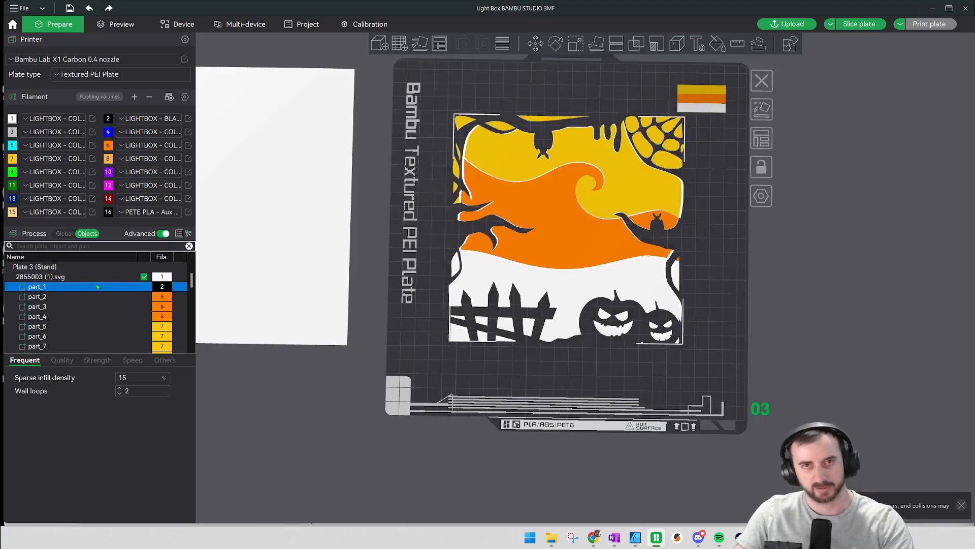
Move the white cube from beside the plate onto the scene and assign it black filament 2.
click(345, 228)
drag(345, 228, 581, 224)
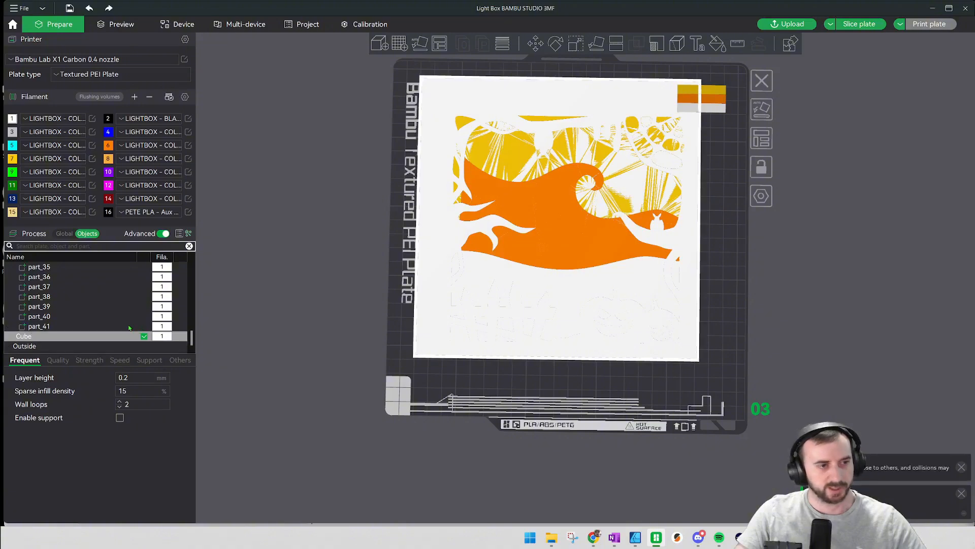
key(2)
click(727, 257)
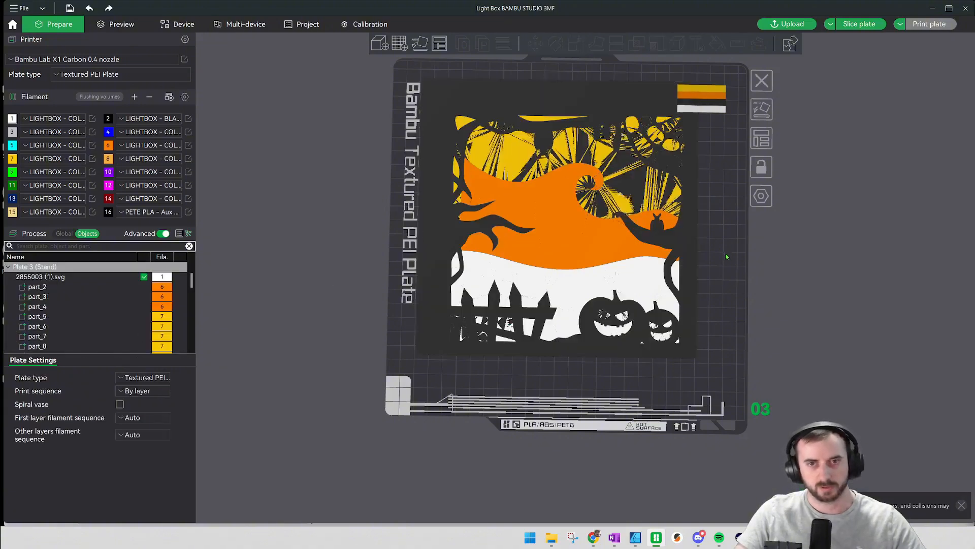
drag(731, 273, 695, 208)
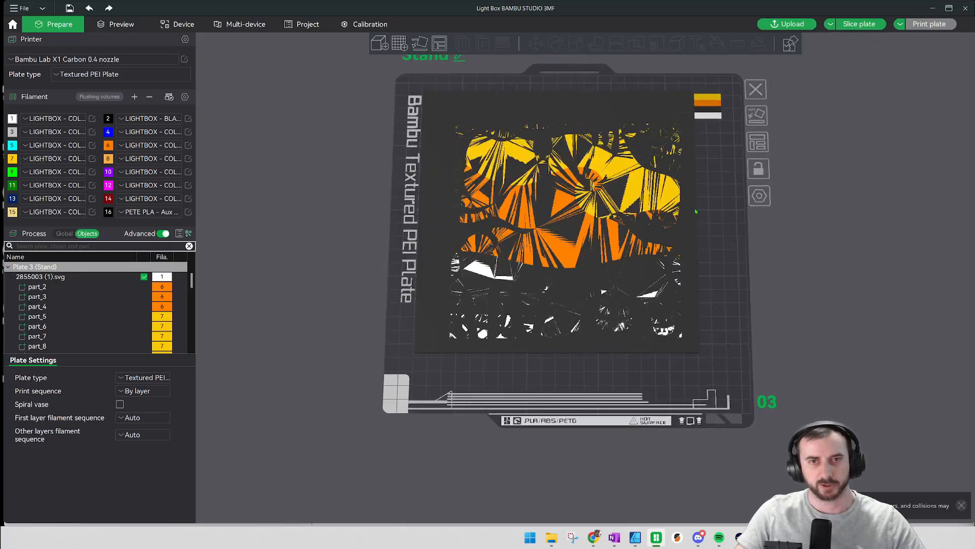
scroll(660, 188, up, 3)
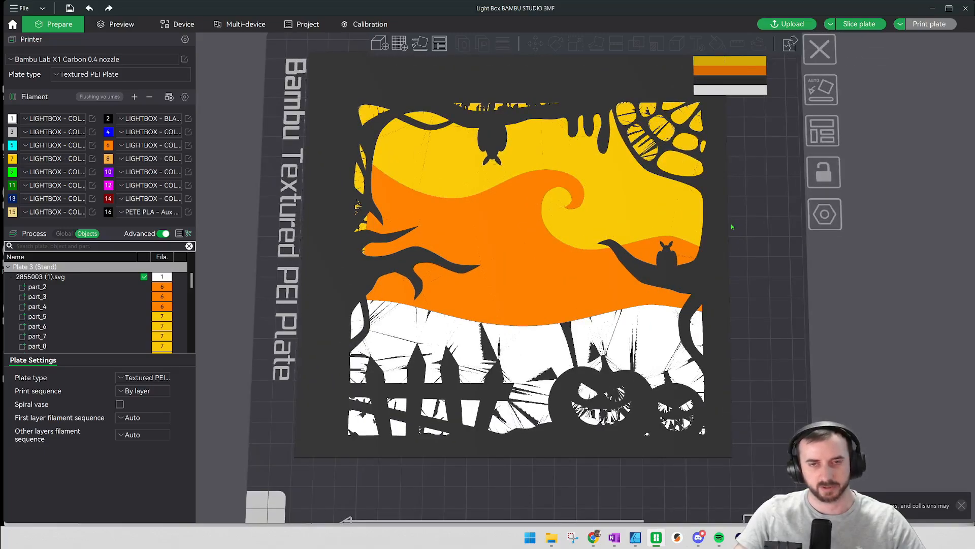
click(141, 321)
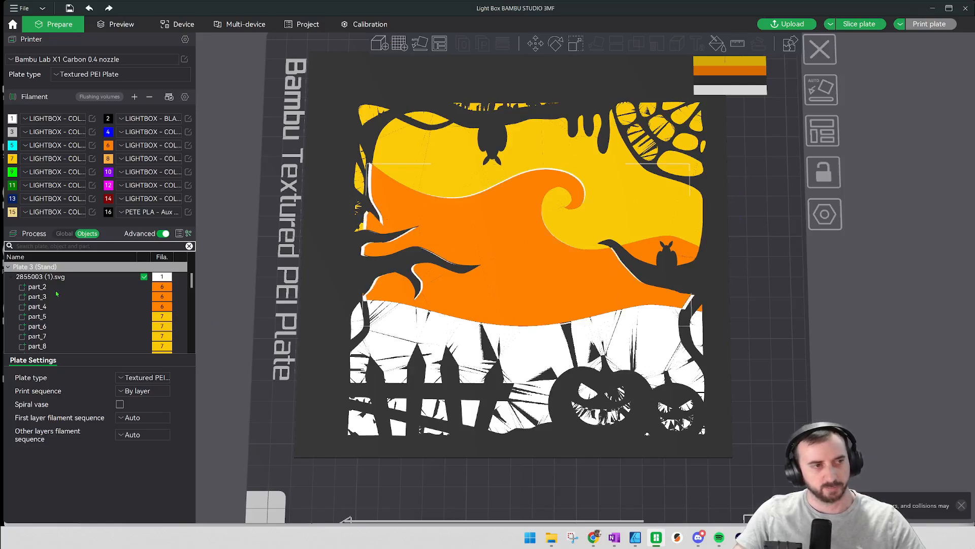
scroll(62, 302, down, 10)
scroll(62, 302, down, 3)
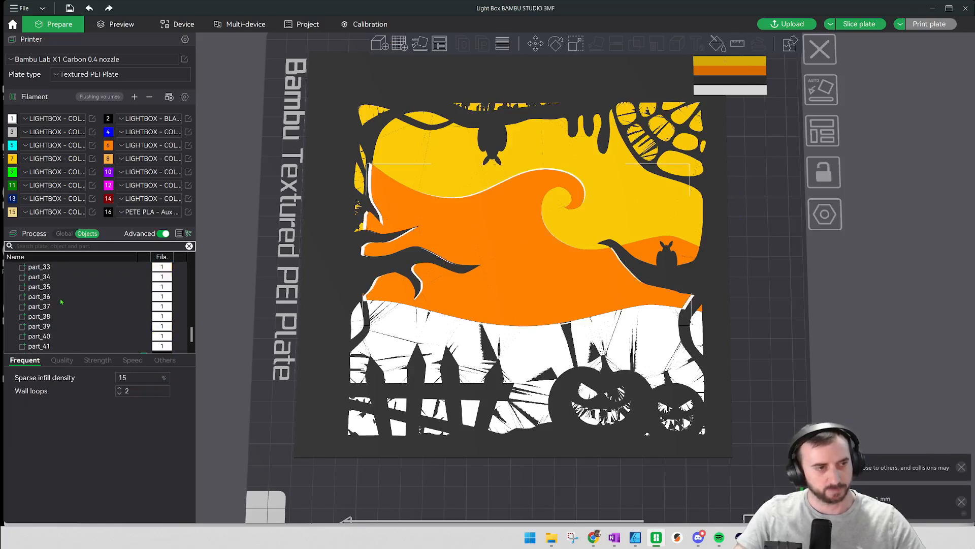
click(36, 337)
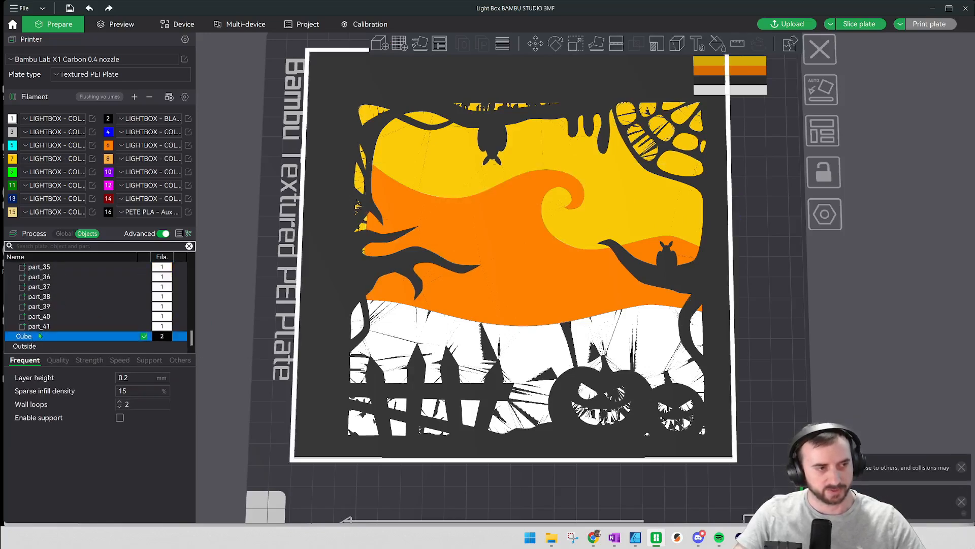
scroll(77, 320, up, 15)
scroll(88, 328, down, 4)
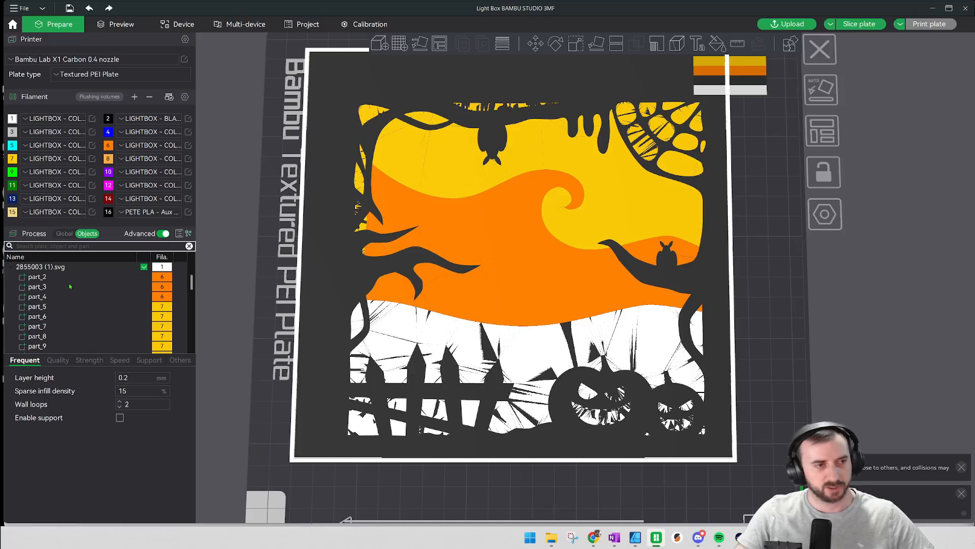
right_click(49, 267)
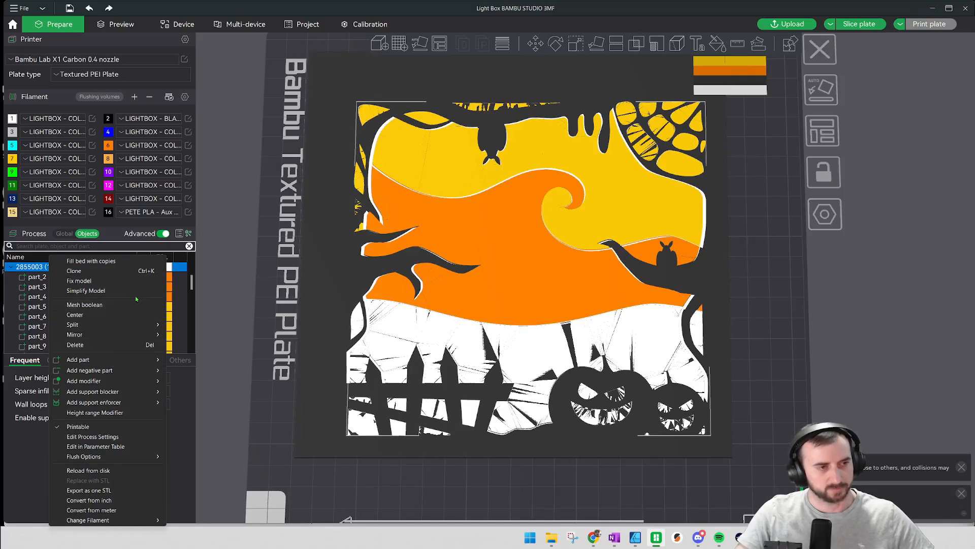
Merge the SVG object and the Cube into one multi-part object and select the Cube part.
double_click(53, 267)
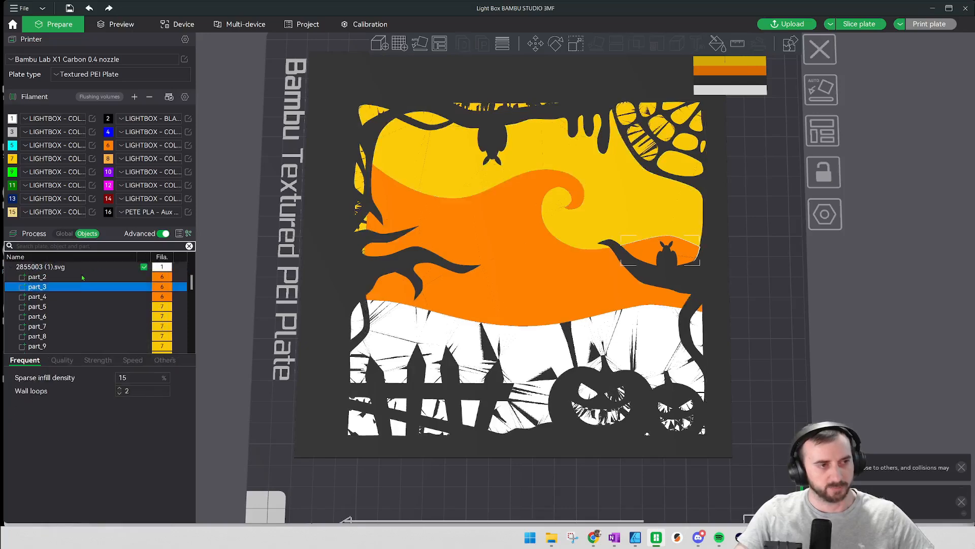
scroll(97, 284, down, 9)
scroll(97, 292, down, 2)
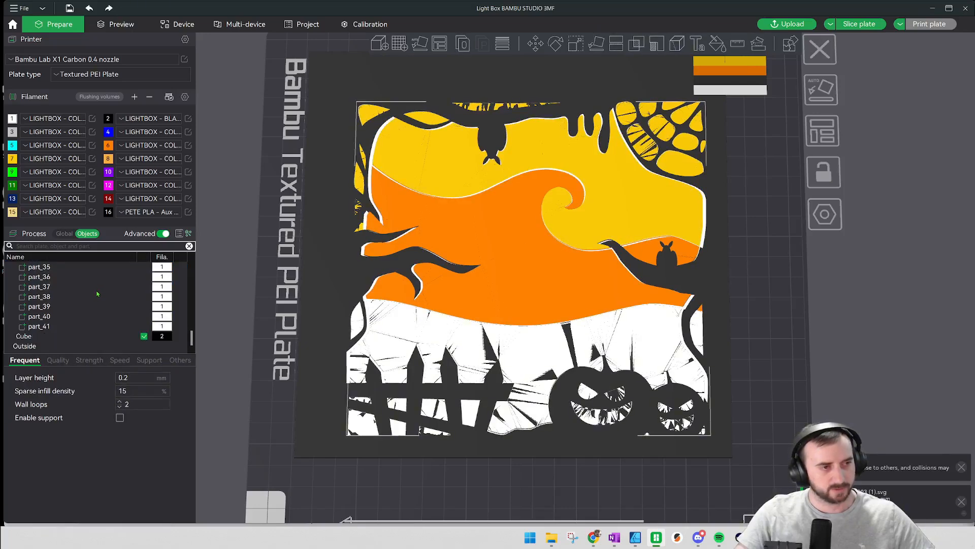
click(24, 336)
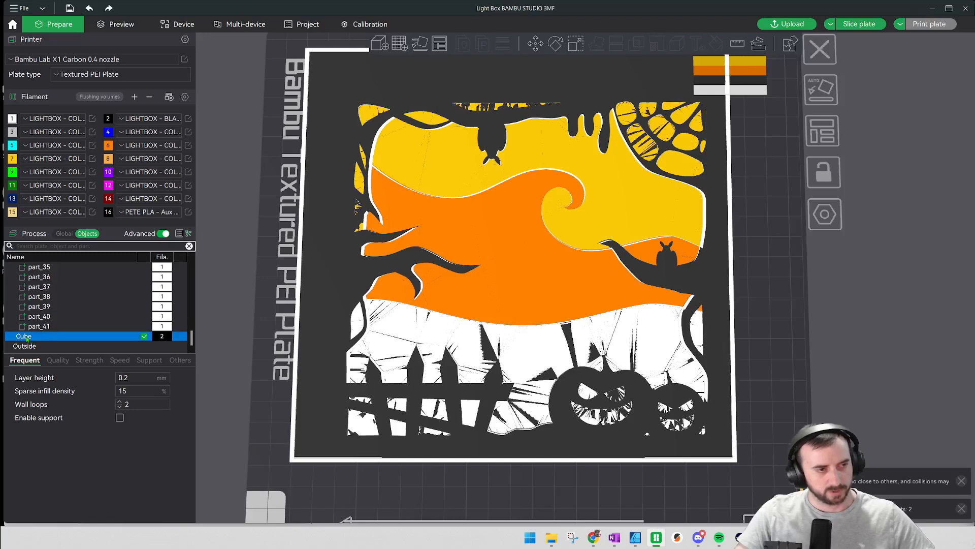
right_click(77, 338)
click(85, 350)
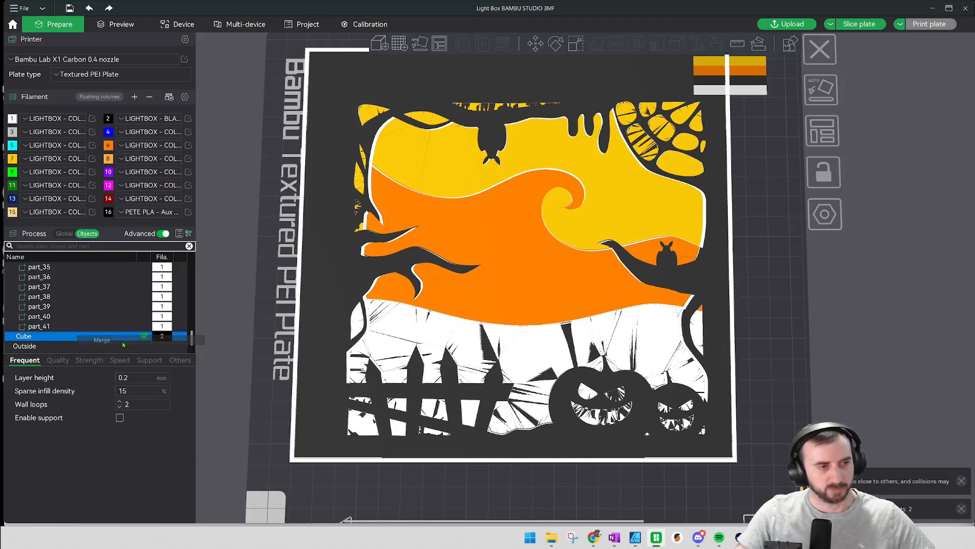
scroll(108, 305, down, 10)
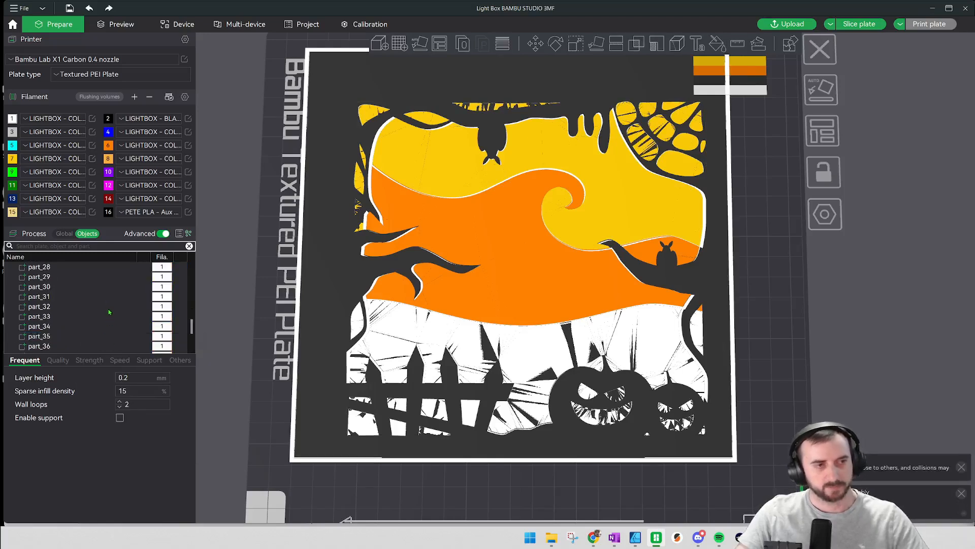
click(35, 337)
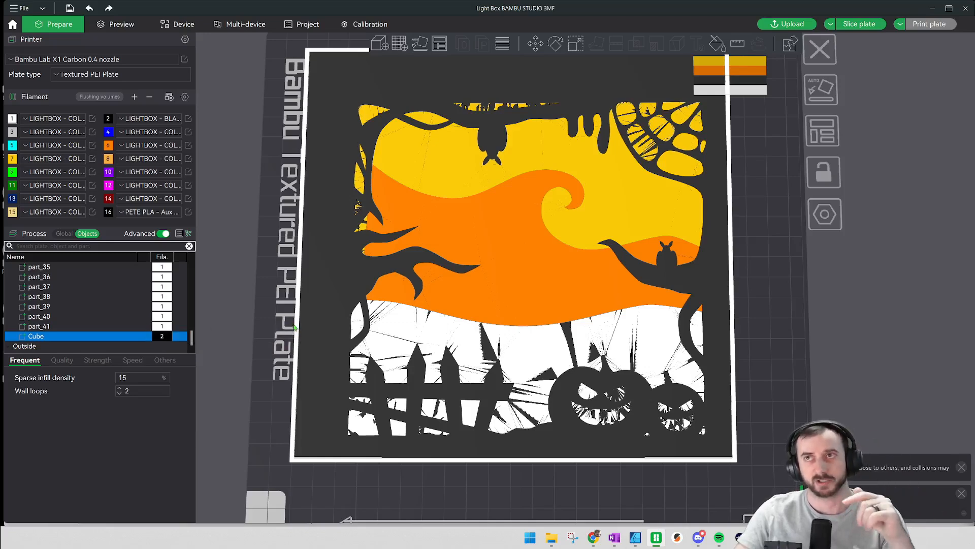
Move the prime tower to the free area below the scene's lower-right corner and slice plate 3.
scroll(768, 205, down, 3)
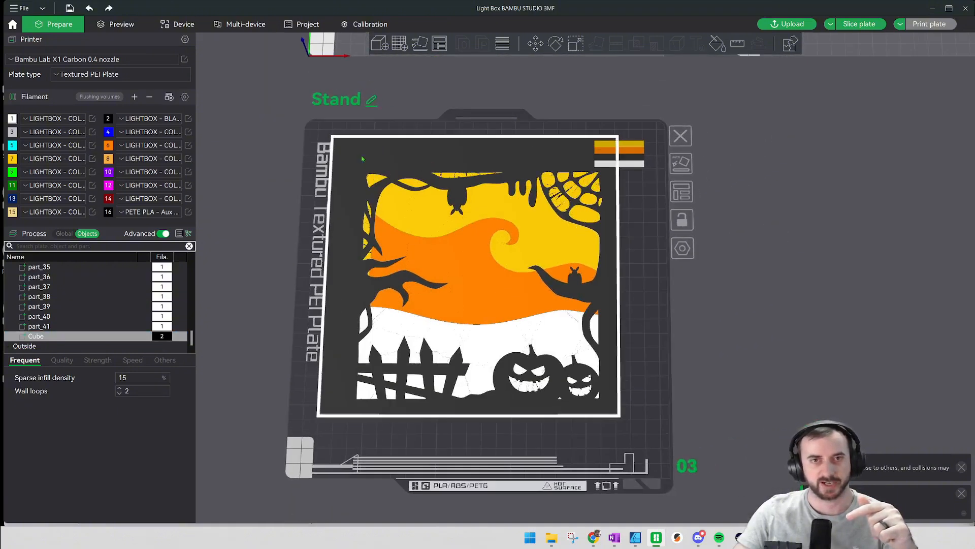
drag(629, 154, 631, 441)
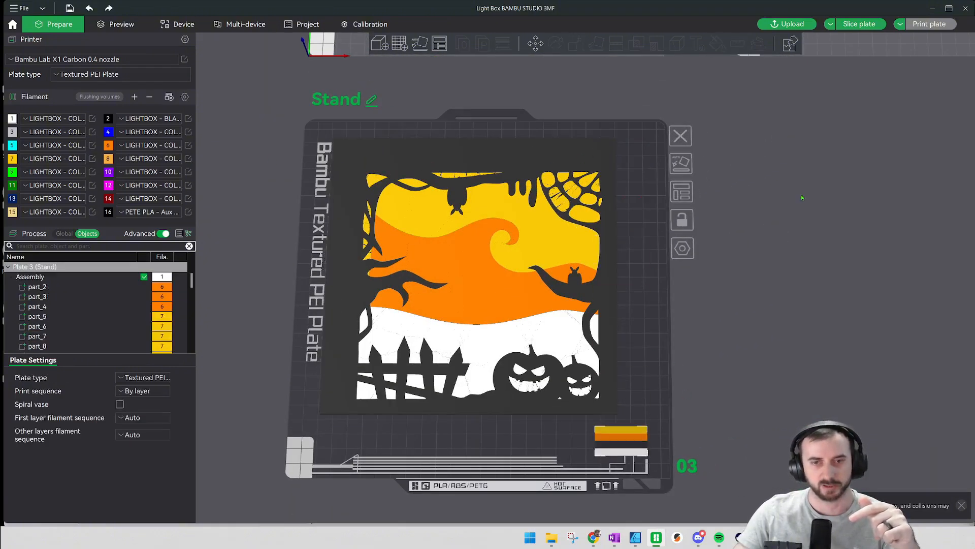
click(860, 23)
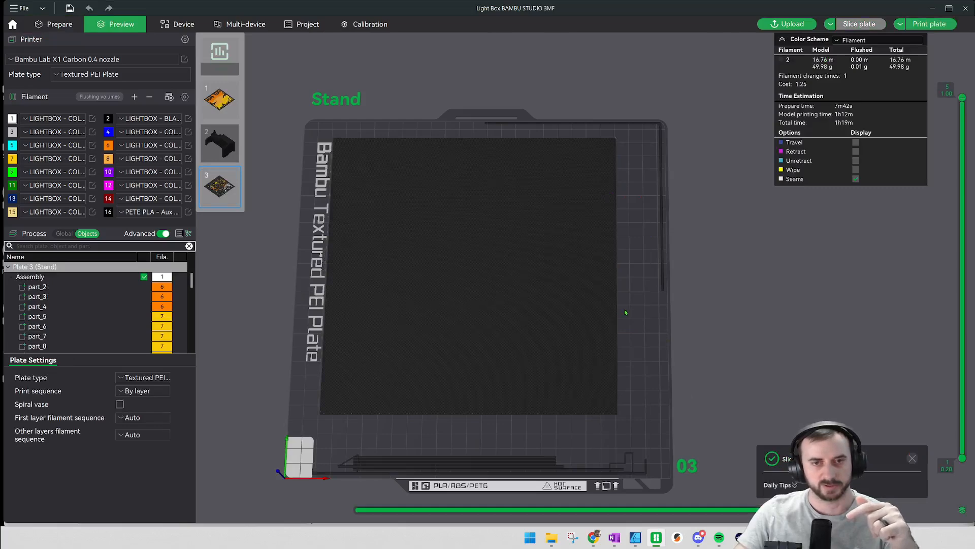
drag(626, 312, 649, 313)
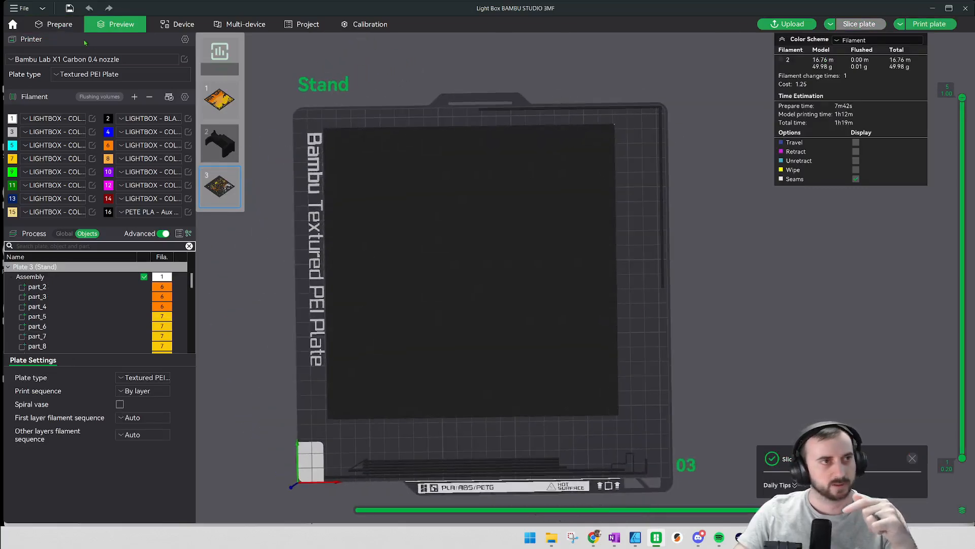
Reorder the Assembly's parts on plate 3 so that the Cube comes first, directly above part_2.
click(76, 25)
scroll(120, 309, down, 10)
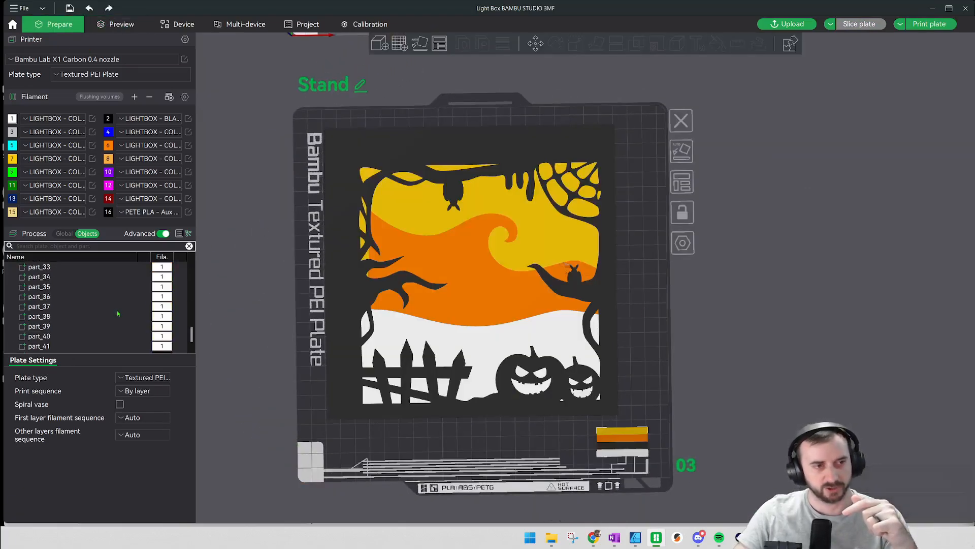
scroll(118, 314, down, 1)
click(53, 336)
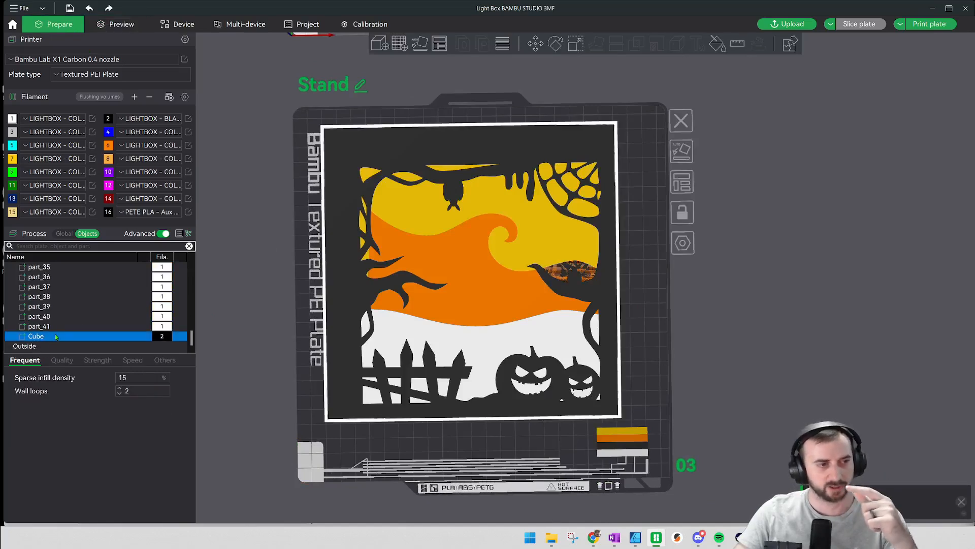
drag(56, 336, 66, 305)
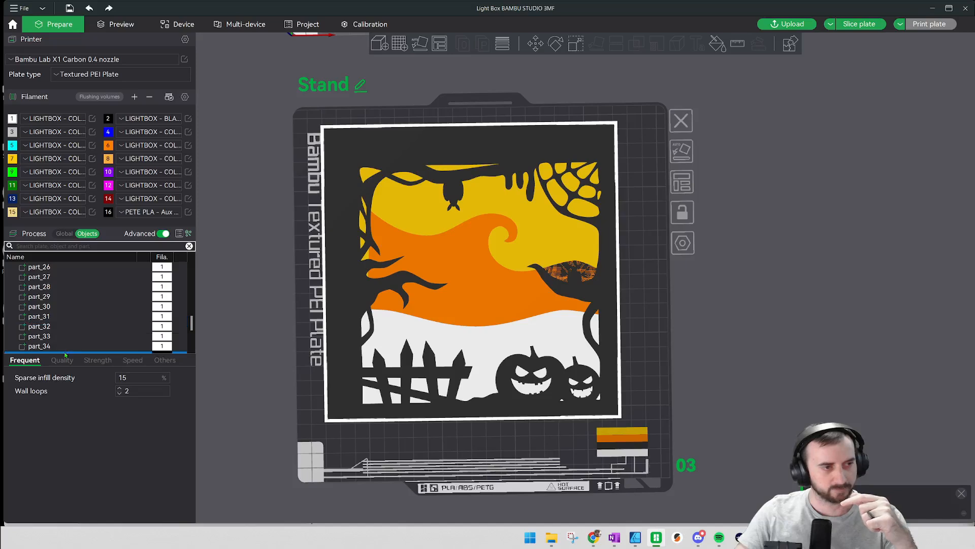
drag(65, 354, 87, 280)
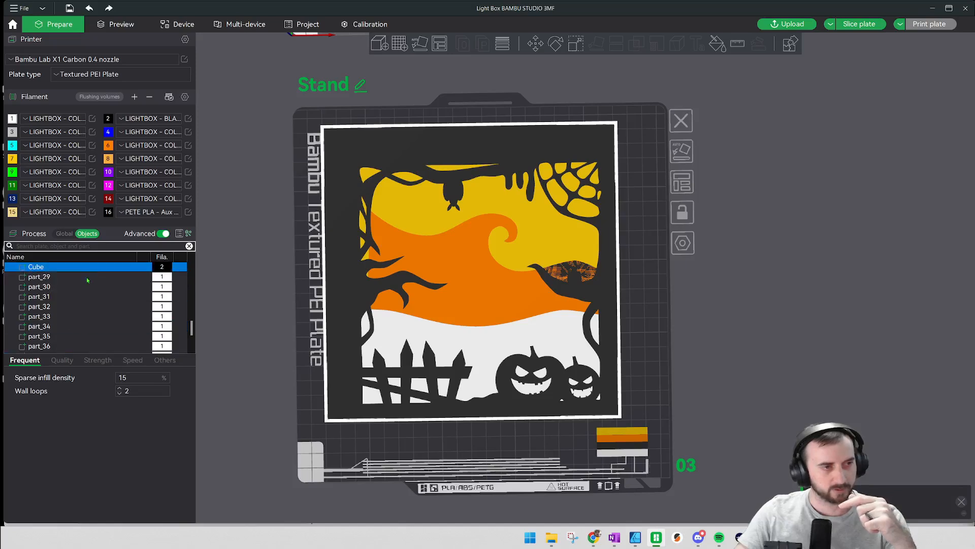
scroll(86, 290, up, 2)
drag(75, 333, 86, 268)
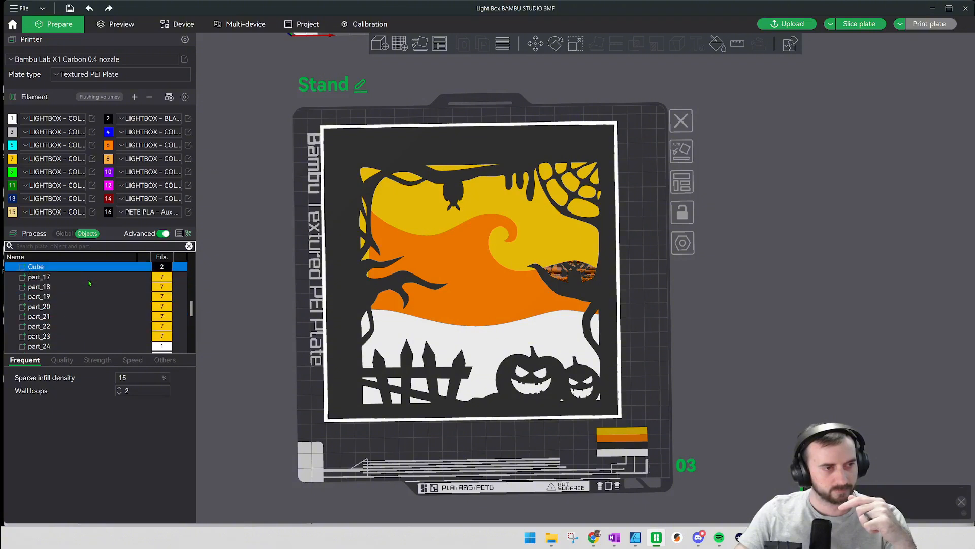
scroll(85, 287, up, 2)
drag(95, 332, 77, 270)
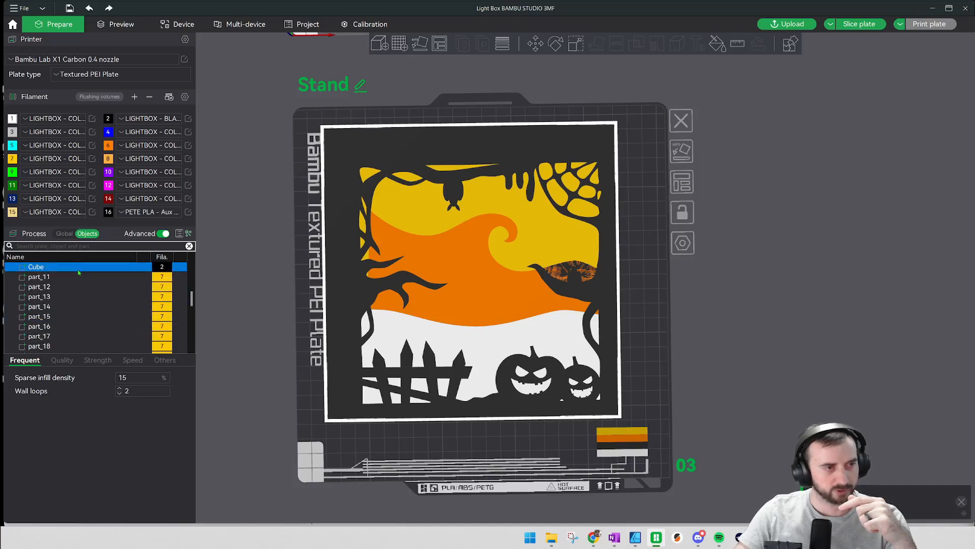
scroll(81, 287, up, 2)
drag(75, 329, 87, 270)
scroll(84, 284, up, 1)
scroll(91, 285, up, 2)
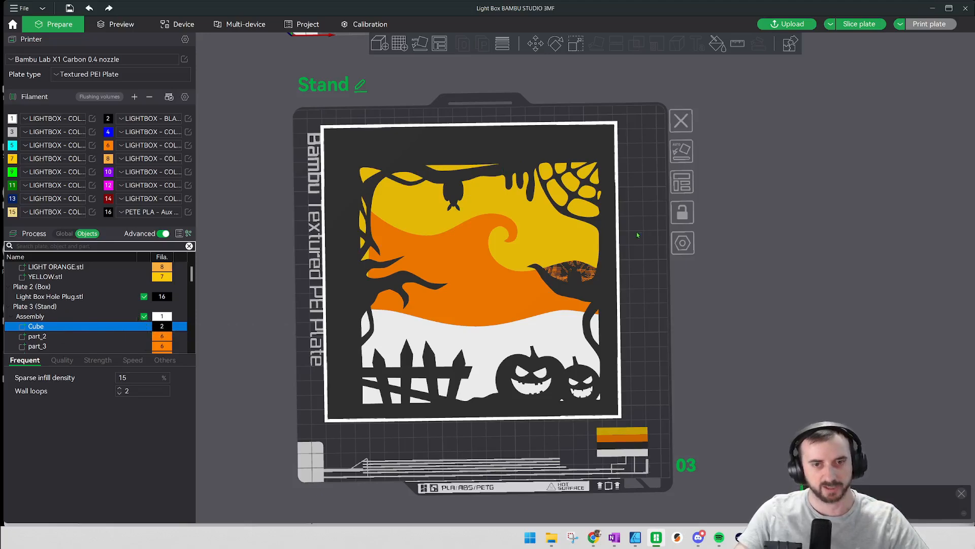
Slice plate 3 and inspect the coloured scene from above and from the underside.
middle_drag(638, 234, 621, 177)
click(858, 25)
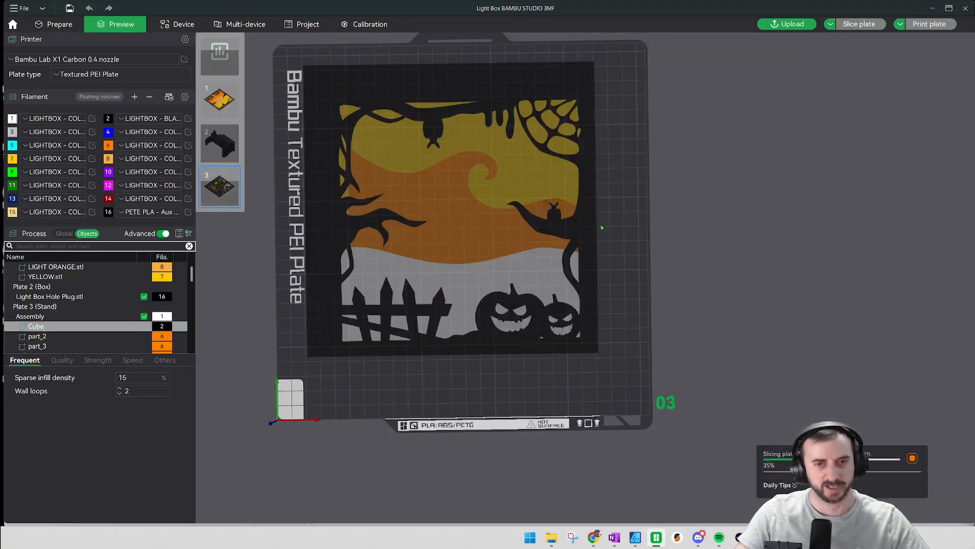
drag(620, 266, 546, 144)
key(1)
scroll(448, 184, up, 5)
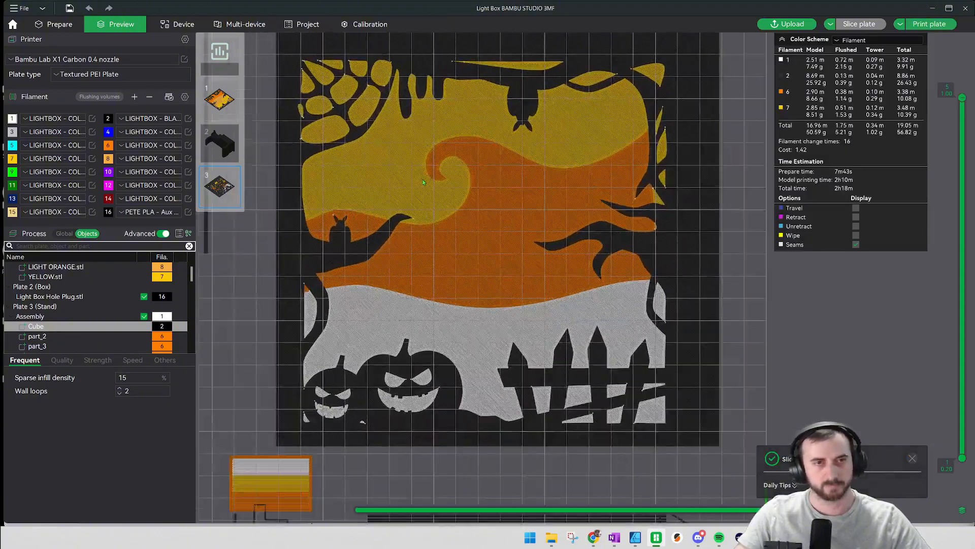
scroll(448, 184, down, 3)
drag(284, 146, 381, 266)
scroll(381, 264, down, 3)
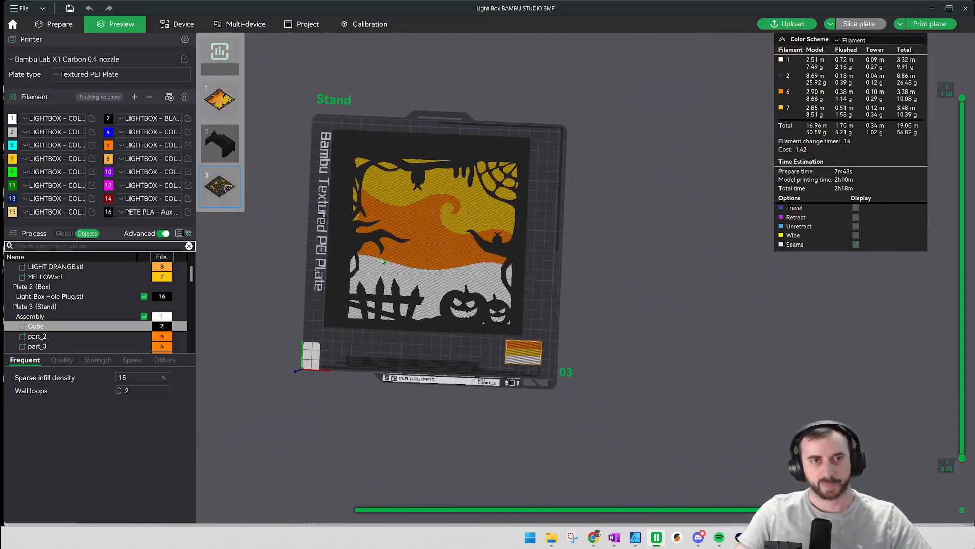
scroll(355, 148, up, 3)
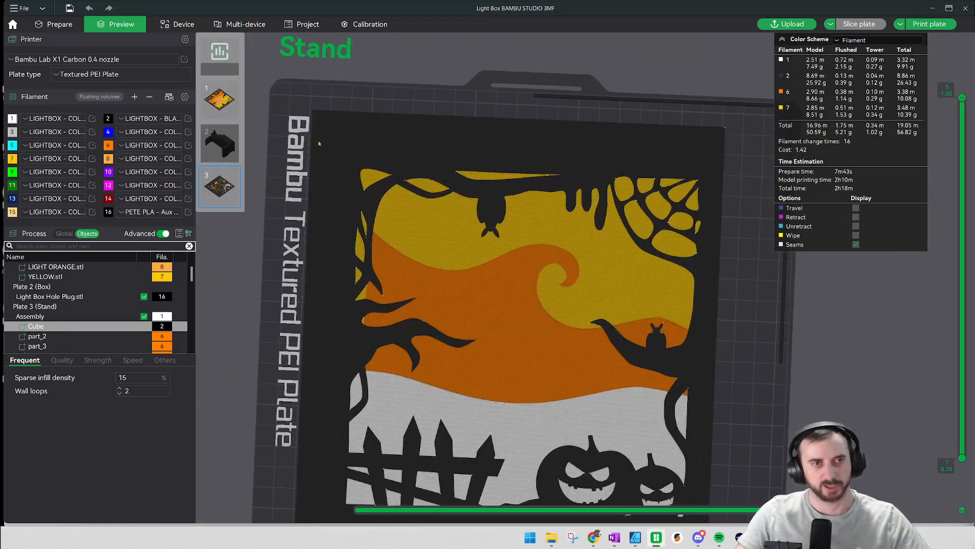
scroll(56, 330, down, 1)
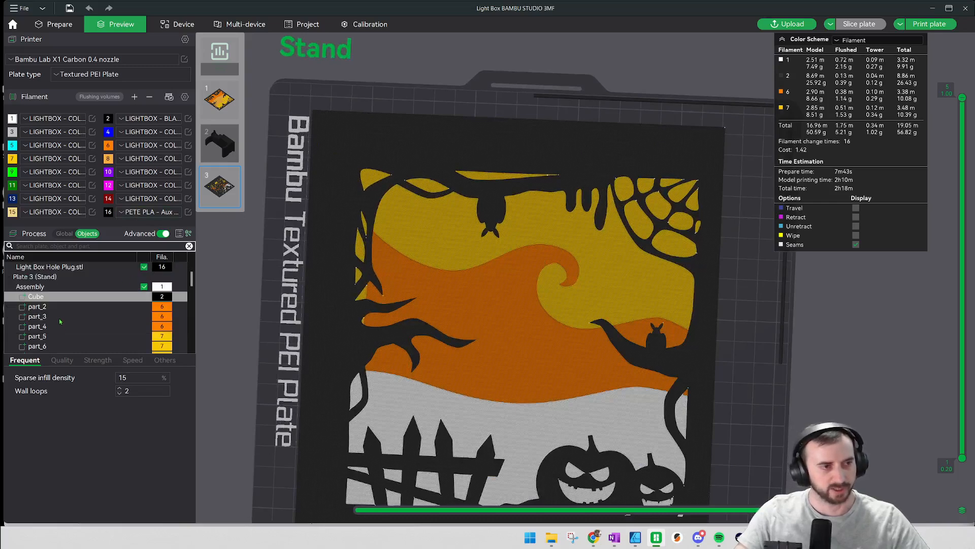
Move the Cube part to X 131.20, Y -165.30 mm to even out the black border around the scene.
click(59, 24)
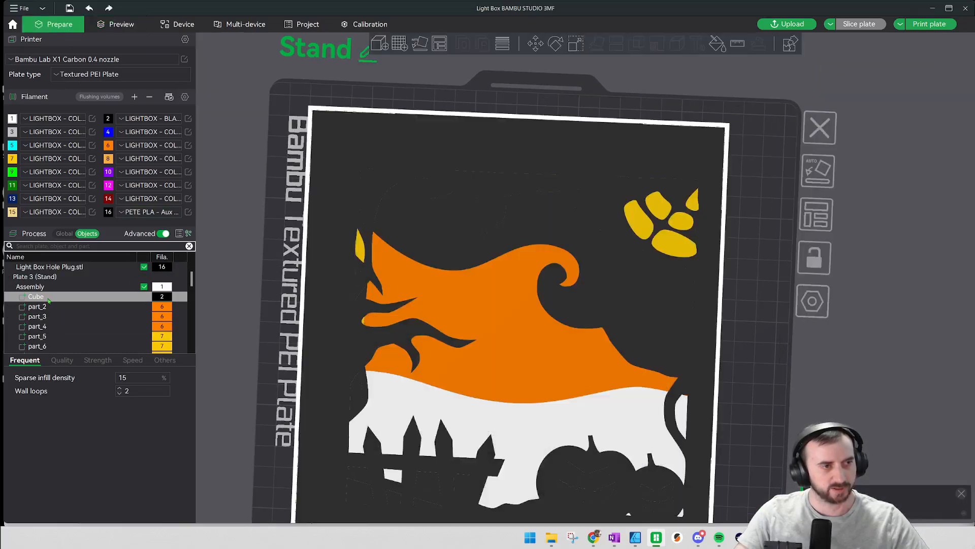
click(46, 307)
click(48, 298)
scroll(492, 272, down, 4)
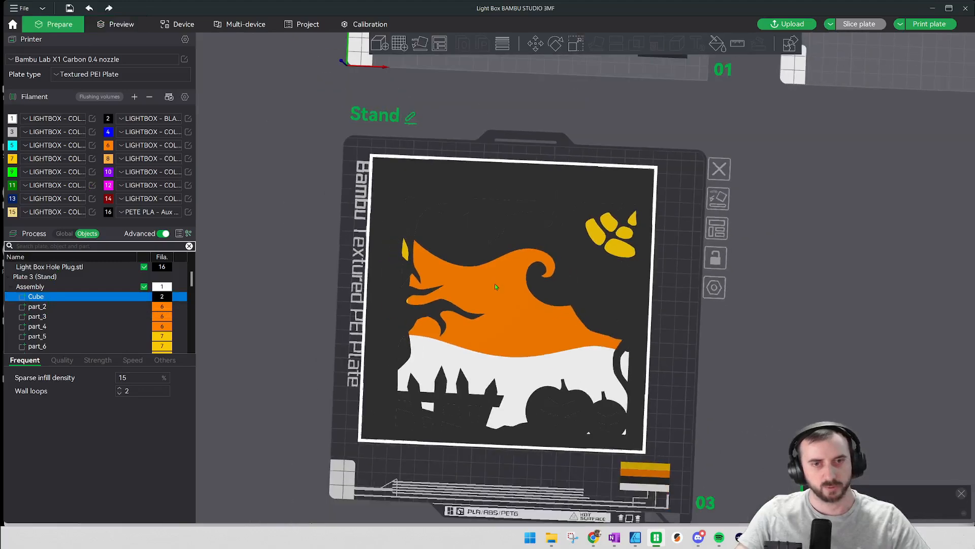
click(541, 45)
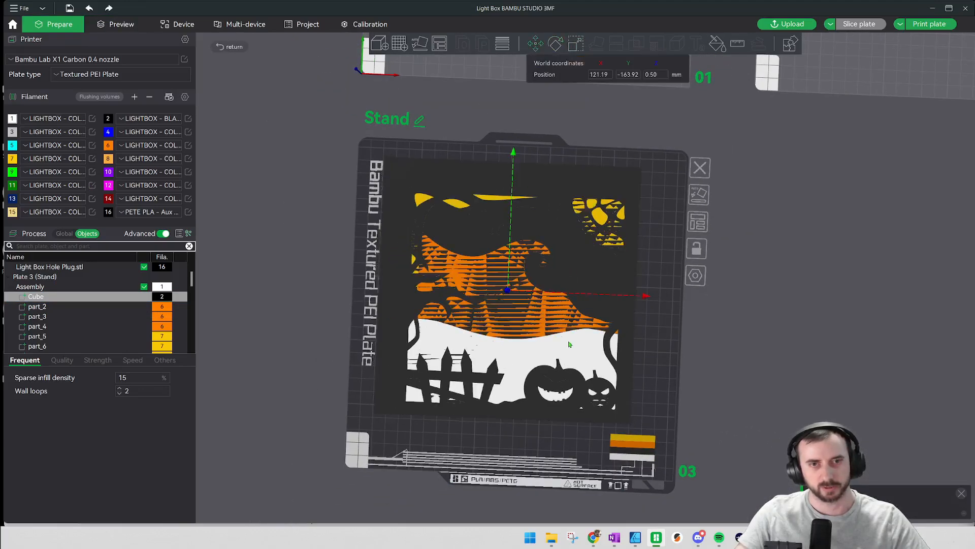
drag(646, 300, 659, 297)
drag(524, 151, 518, 160)
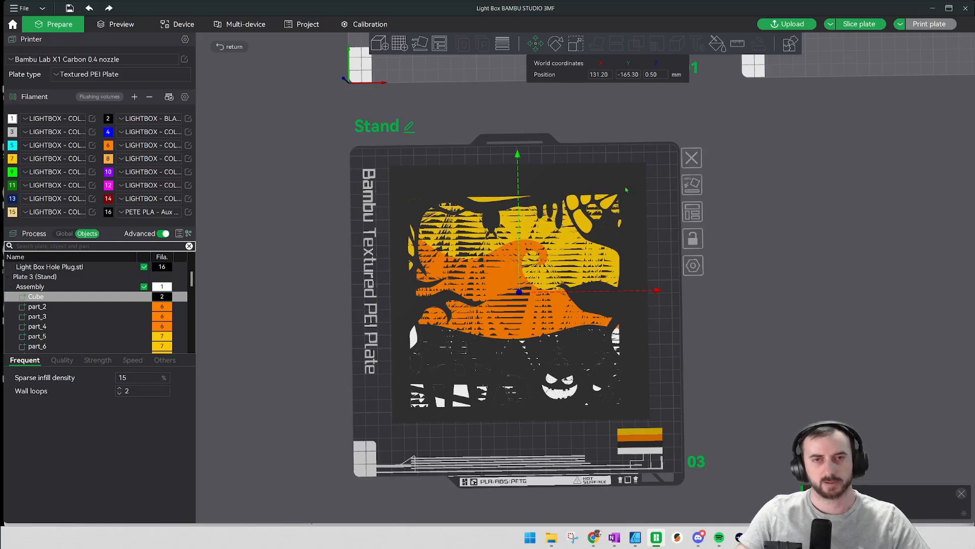
Slice plate 3 again and check the sheet's border and details from the top and the underside.
click(859, 24)
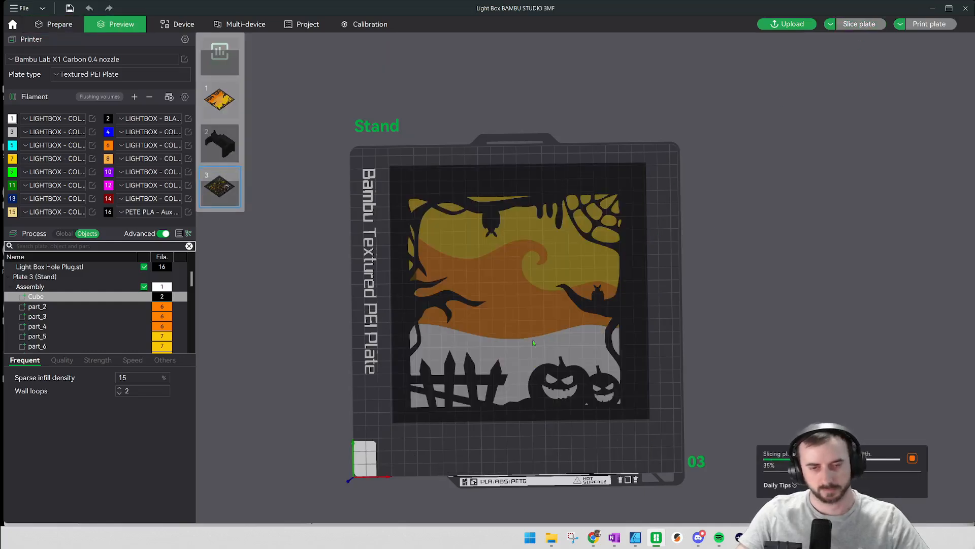
scroll(481, 330, up, 3)
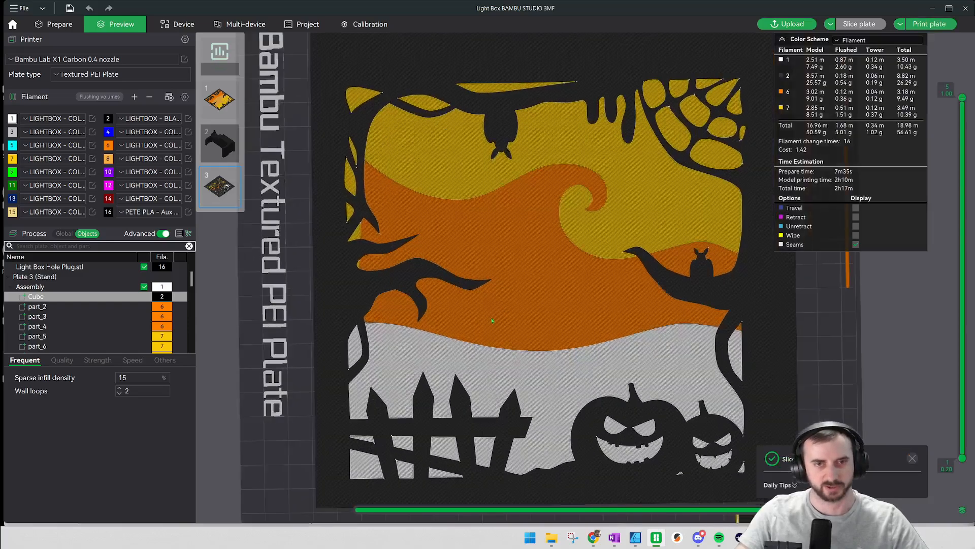
scroll(515, 208, down, 3)
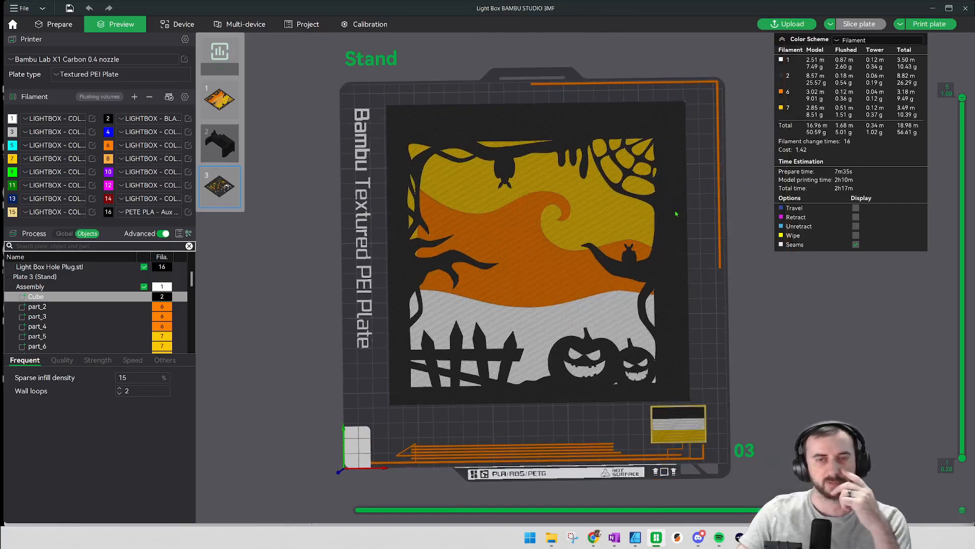
drag(700, 312, 620, 234)
key(1)
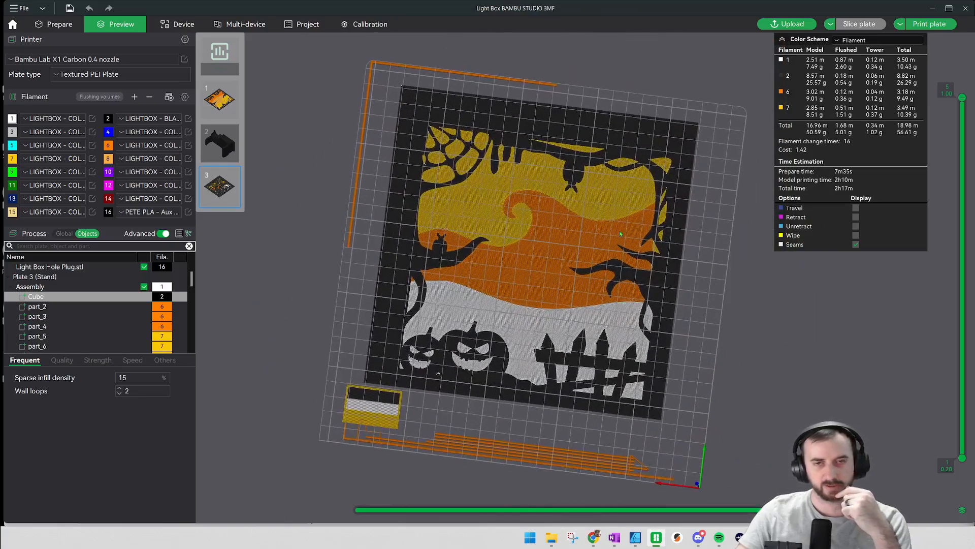
drag(373, 224, 457, 319)
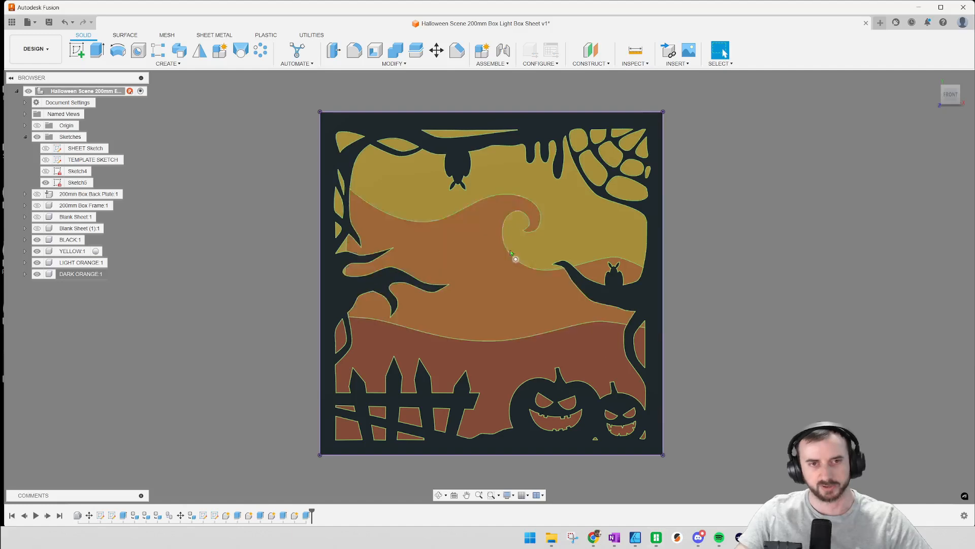
In Autodesk Fusion, open Sketch5 for editing with the hanging bat's ears in close view.
scroll(511, 200, up, 5)
scroll(411, 144, up, 3)
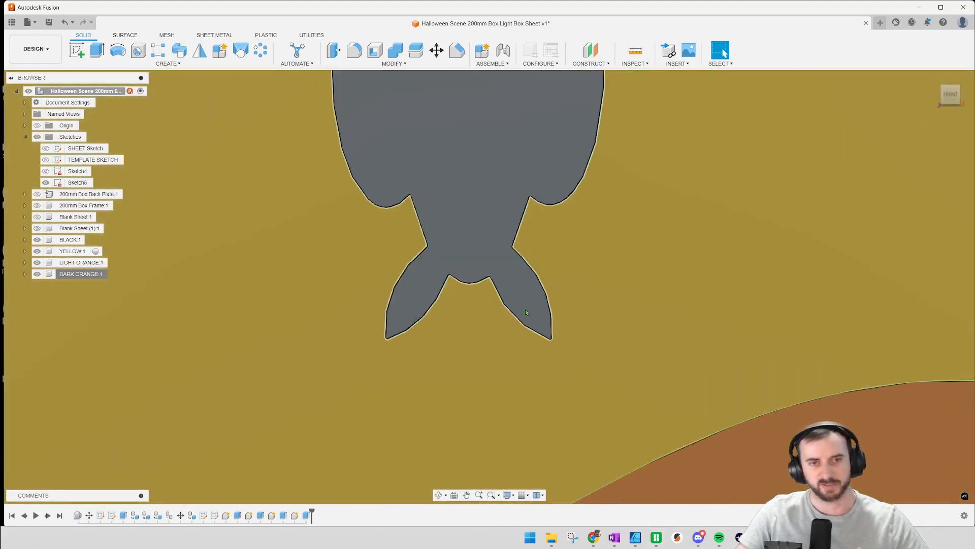
scroll(489, 312, up, 2)
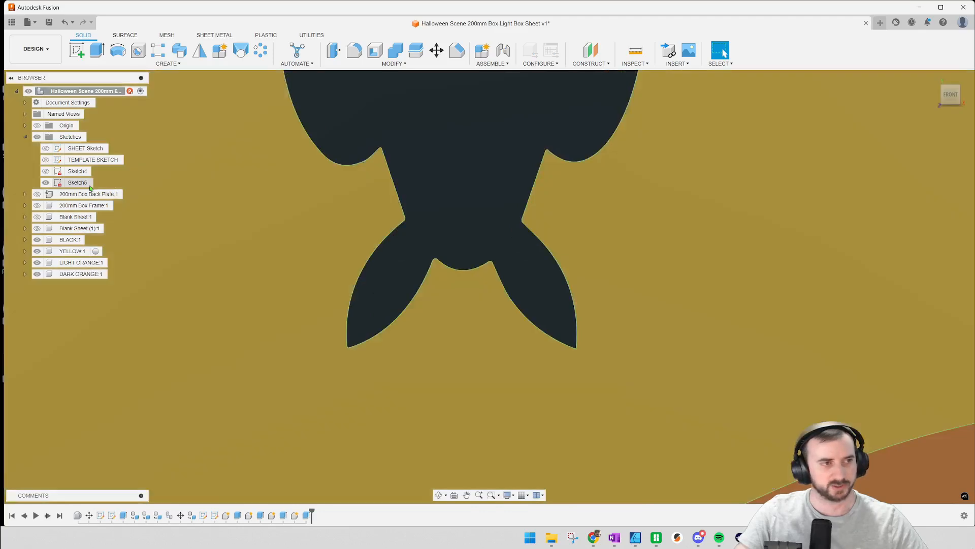
right_click(77, 183)
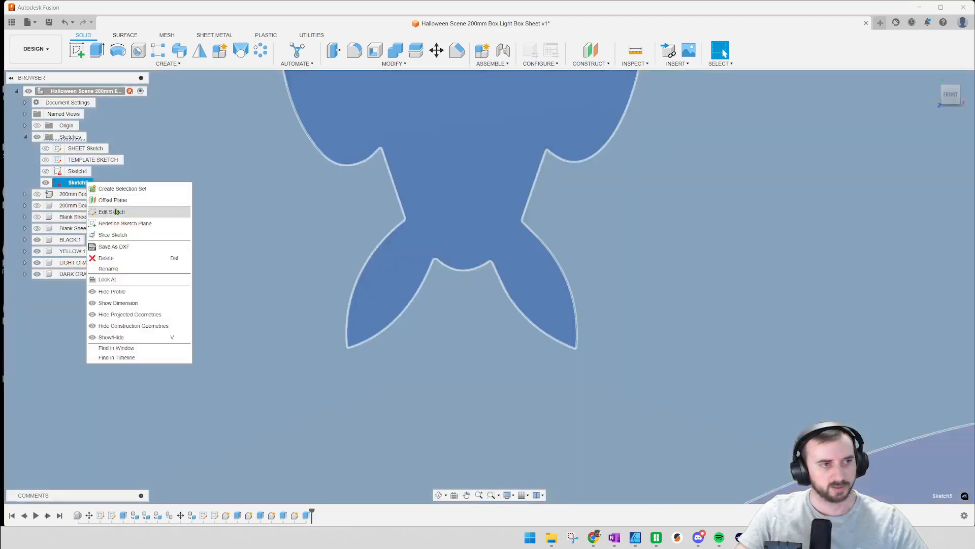
click(102, 199)
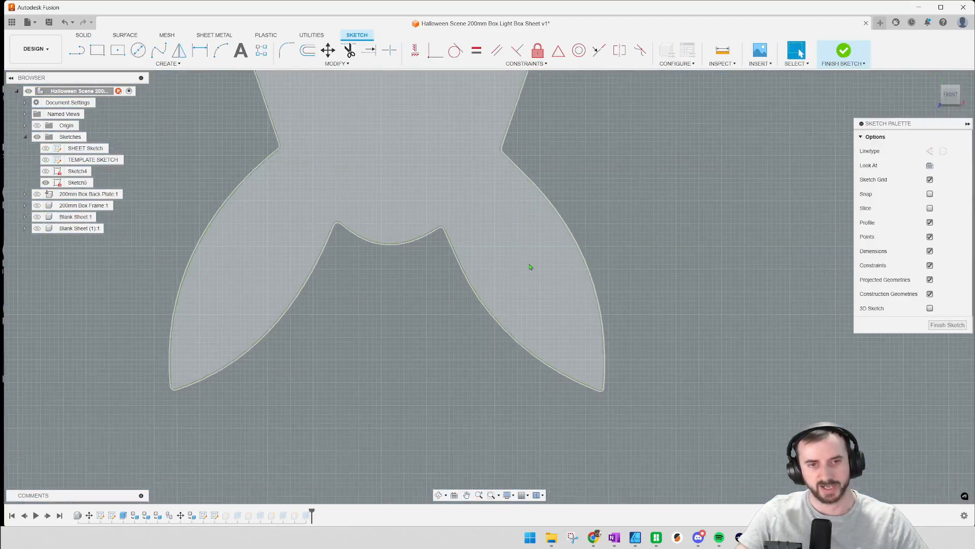
Draw a three-point arc of about 1.3 mm radius across the hanging bat's right ear and select the cut-off tip profile.
key(s)
click(552, 285)
click(466, 272)
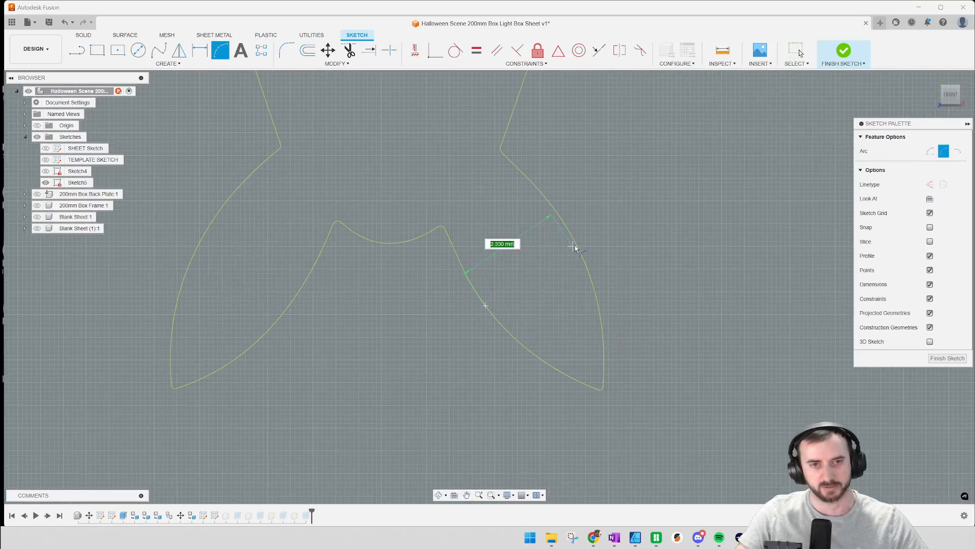
click(552, 214)
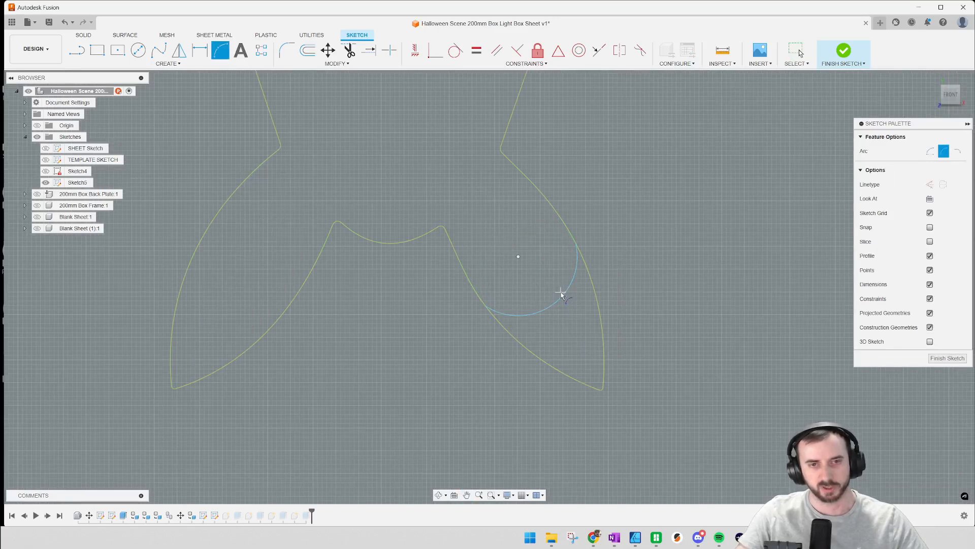
click(561, 296)
key(Escape)
click(568, 327)
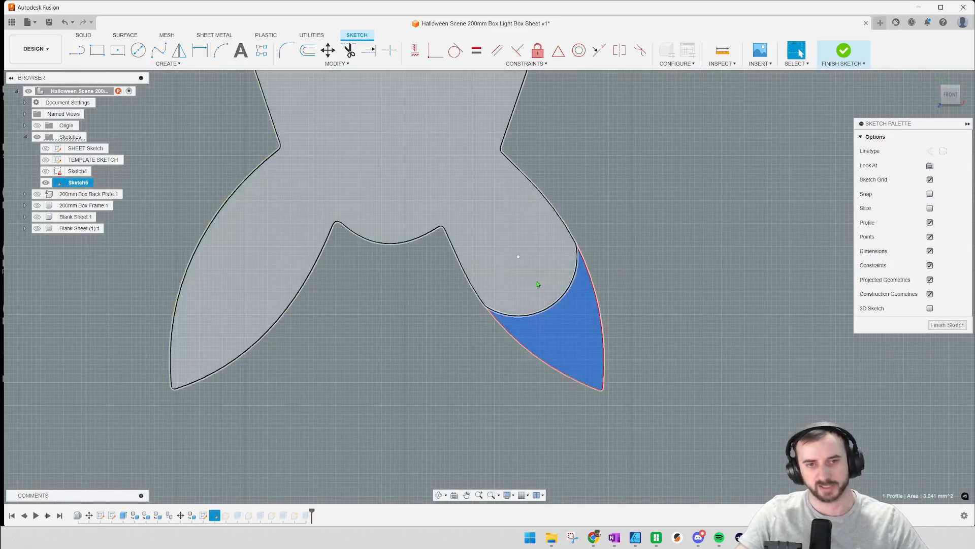
Delete the arc across the bat's ear, finish the sketch and return to the sliced plate in Bambu Studio.
click(553, 250)
click(561, 301)
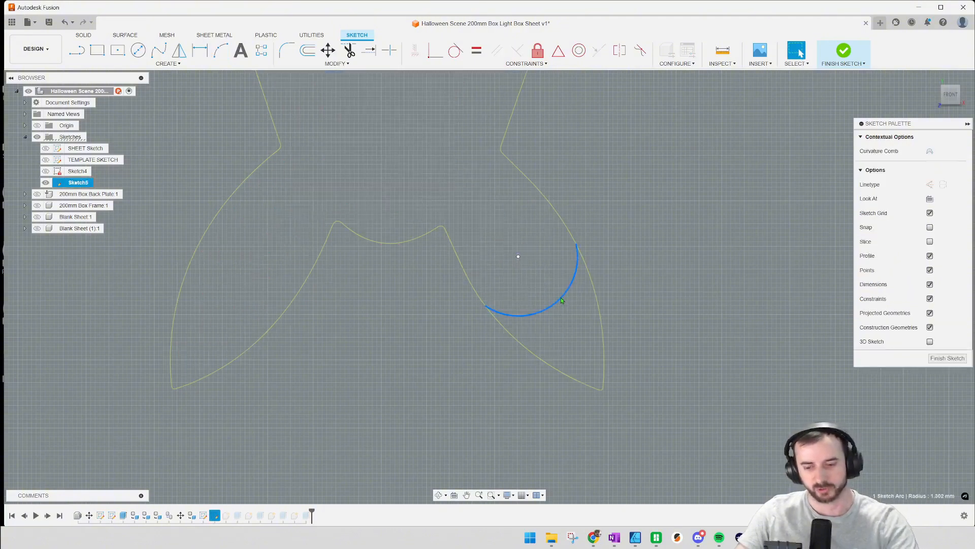
key(Escape)
scroll(526, 281, down, 6)
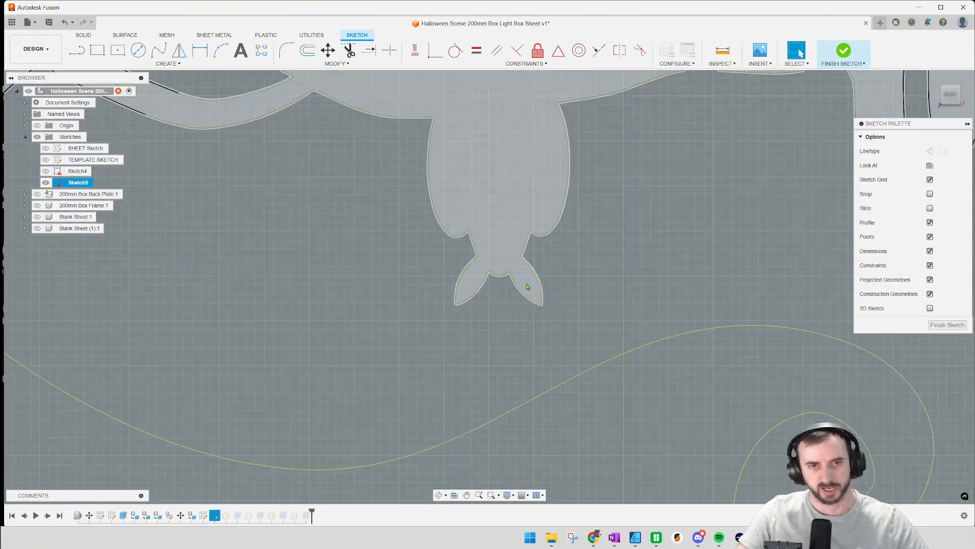
scroll(527, 286, down, 10)
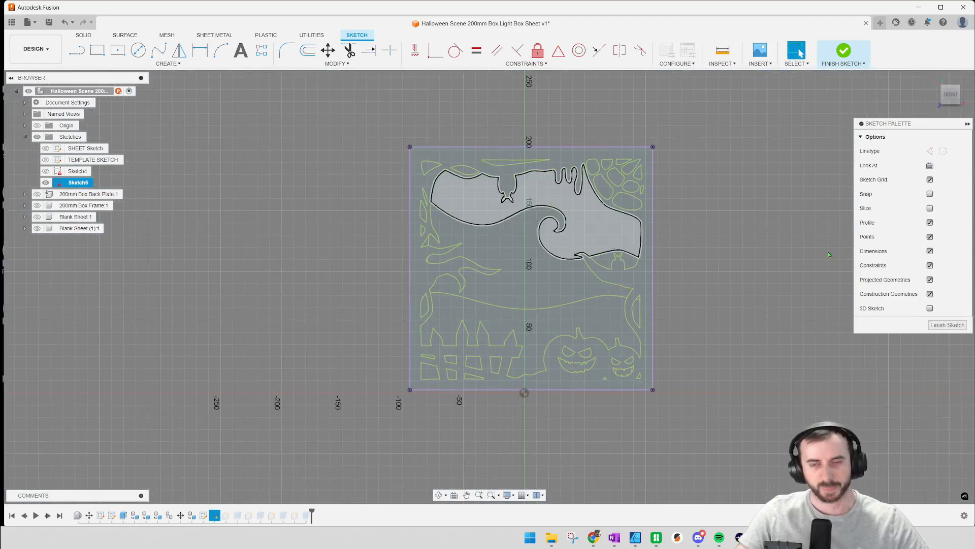
click(947, 324)
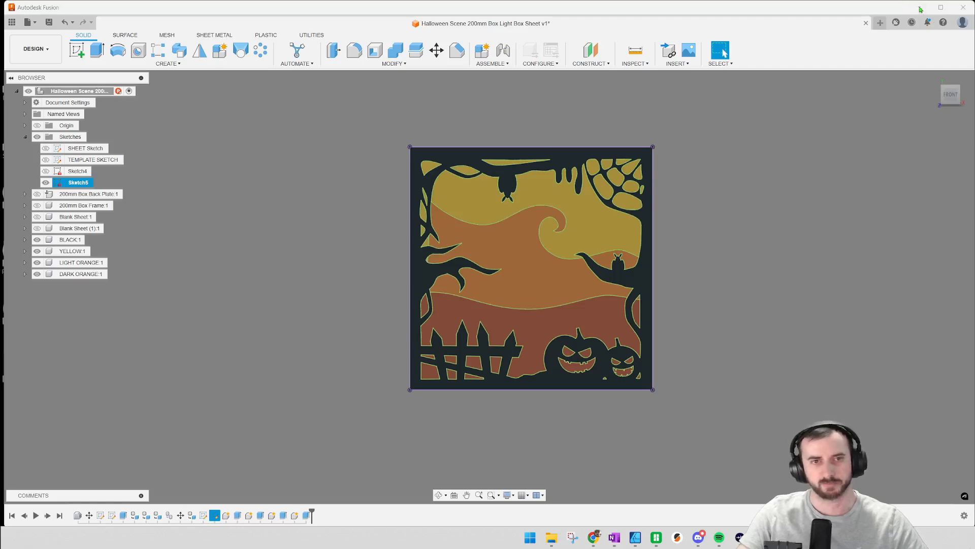
click(919, 8)
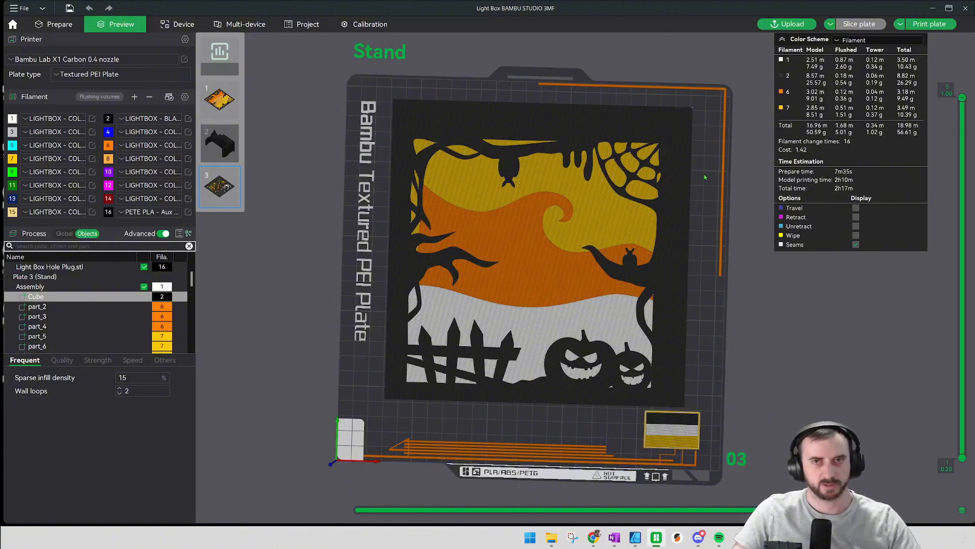
drag(705, 177, 673, 230)
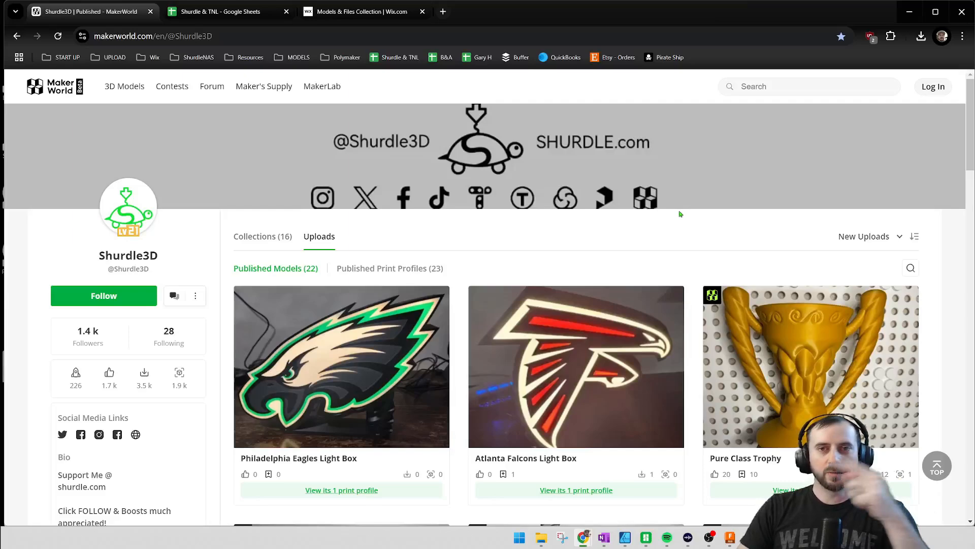
Look through the published light box models on the Shurdle3D MakerWorld page.
scroll(680, 214, down, 12)
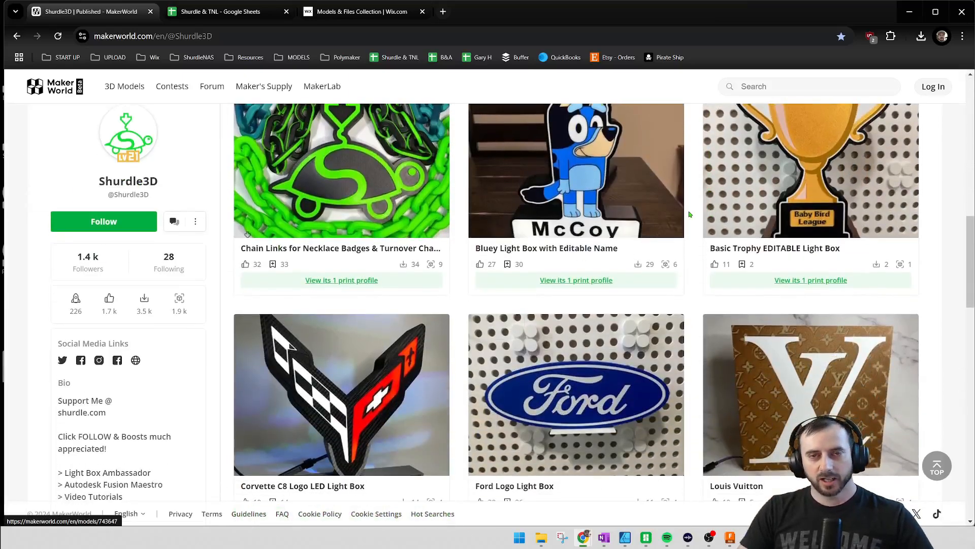
scroll(692, 218, down, 2)
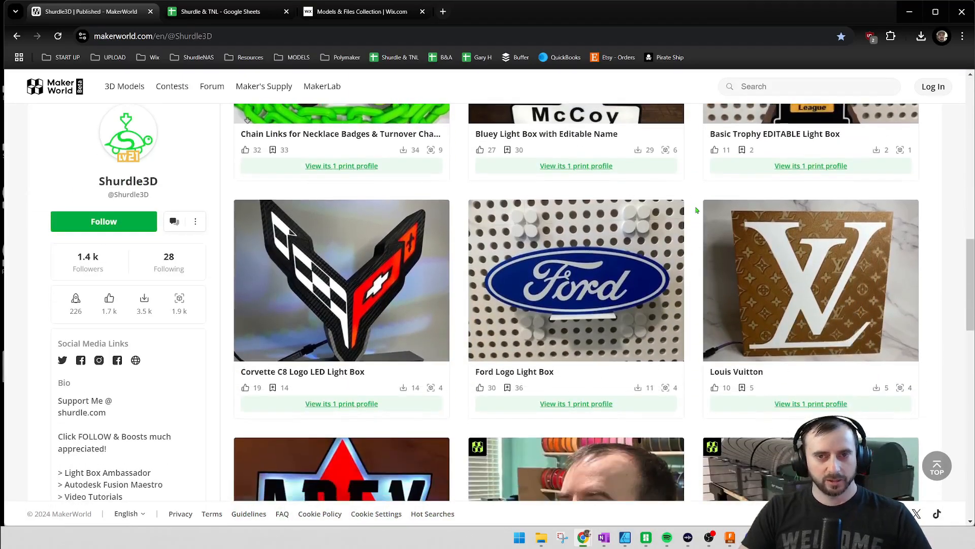